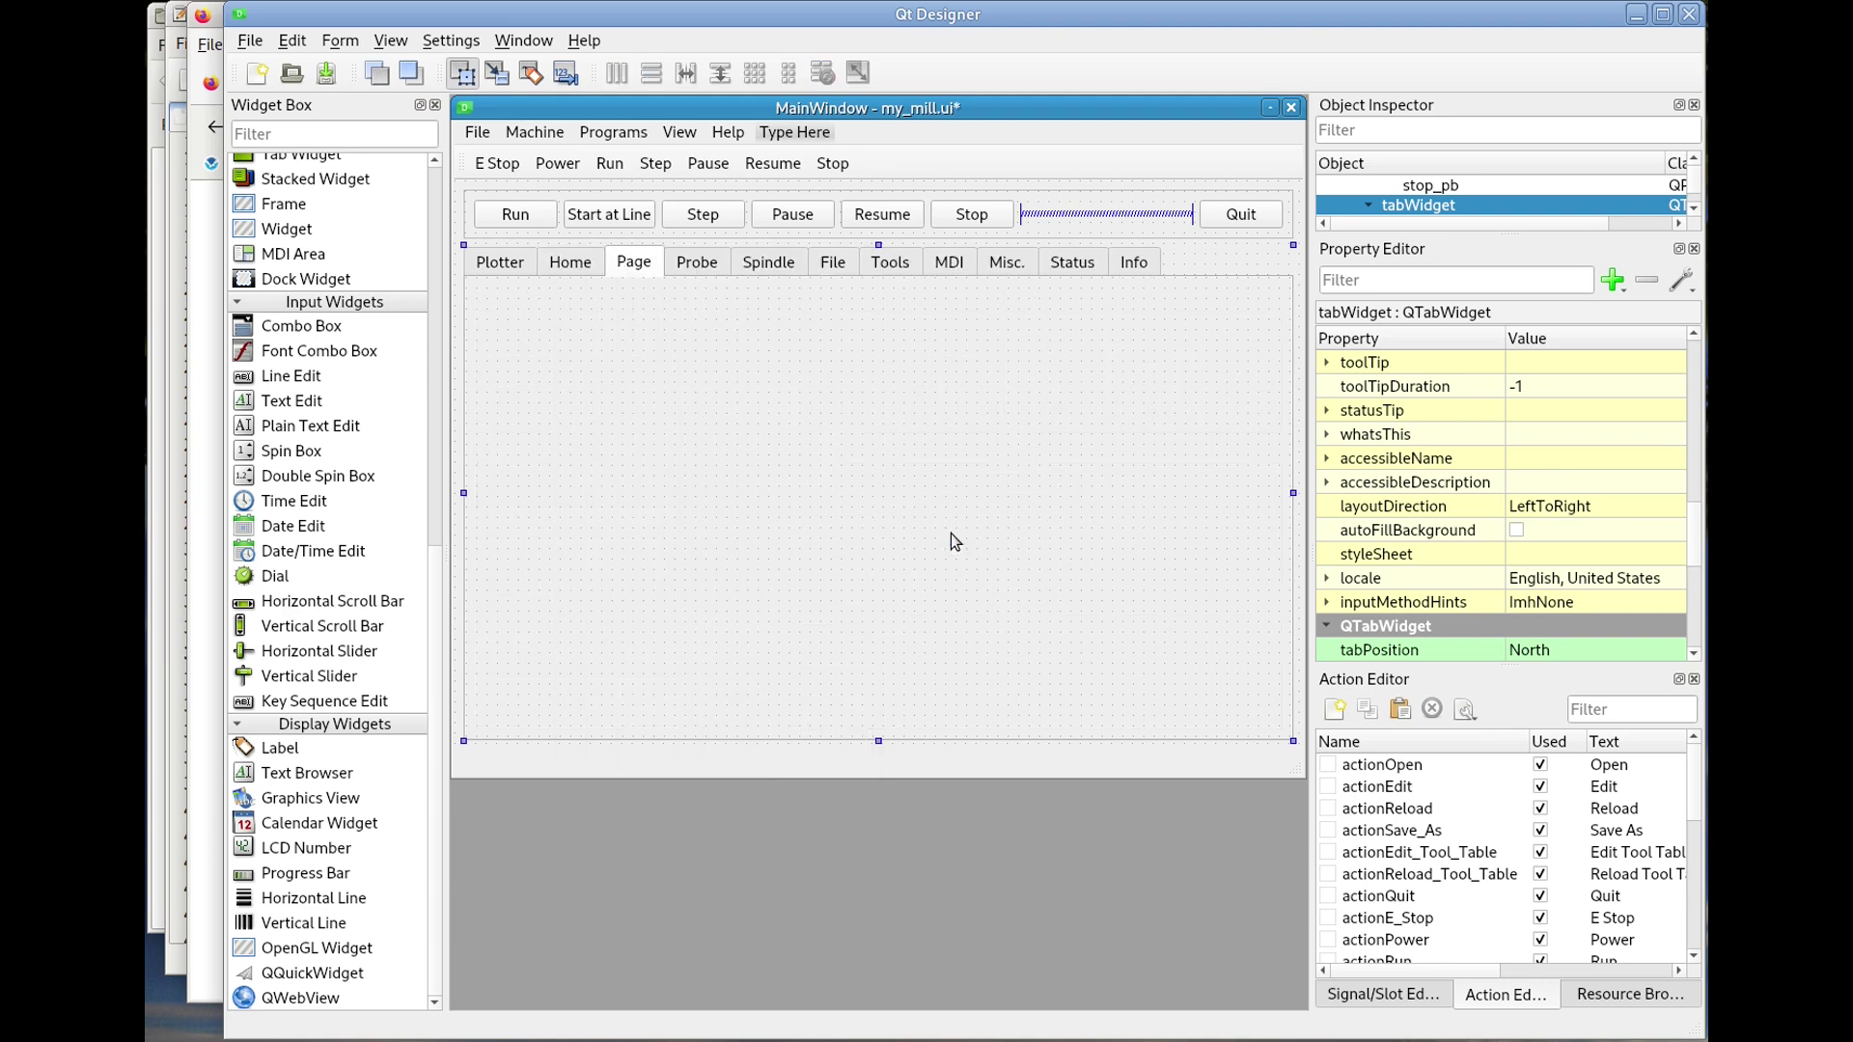
- Set the new tab page's text to Ops and paste the copied Bolt Circle group box onto that page
scroll(1553, 538, "down", 5)
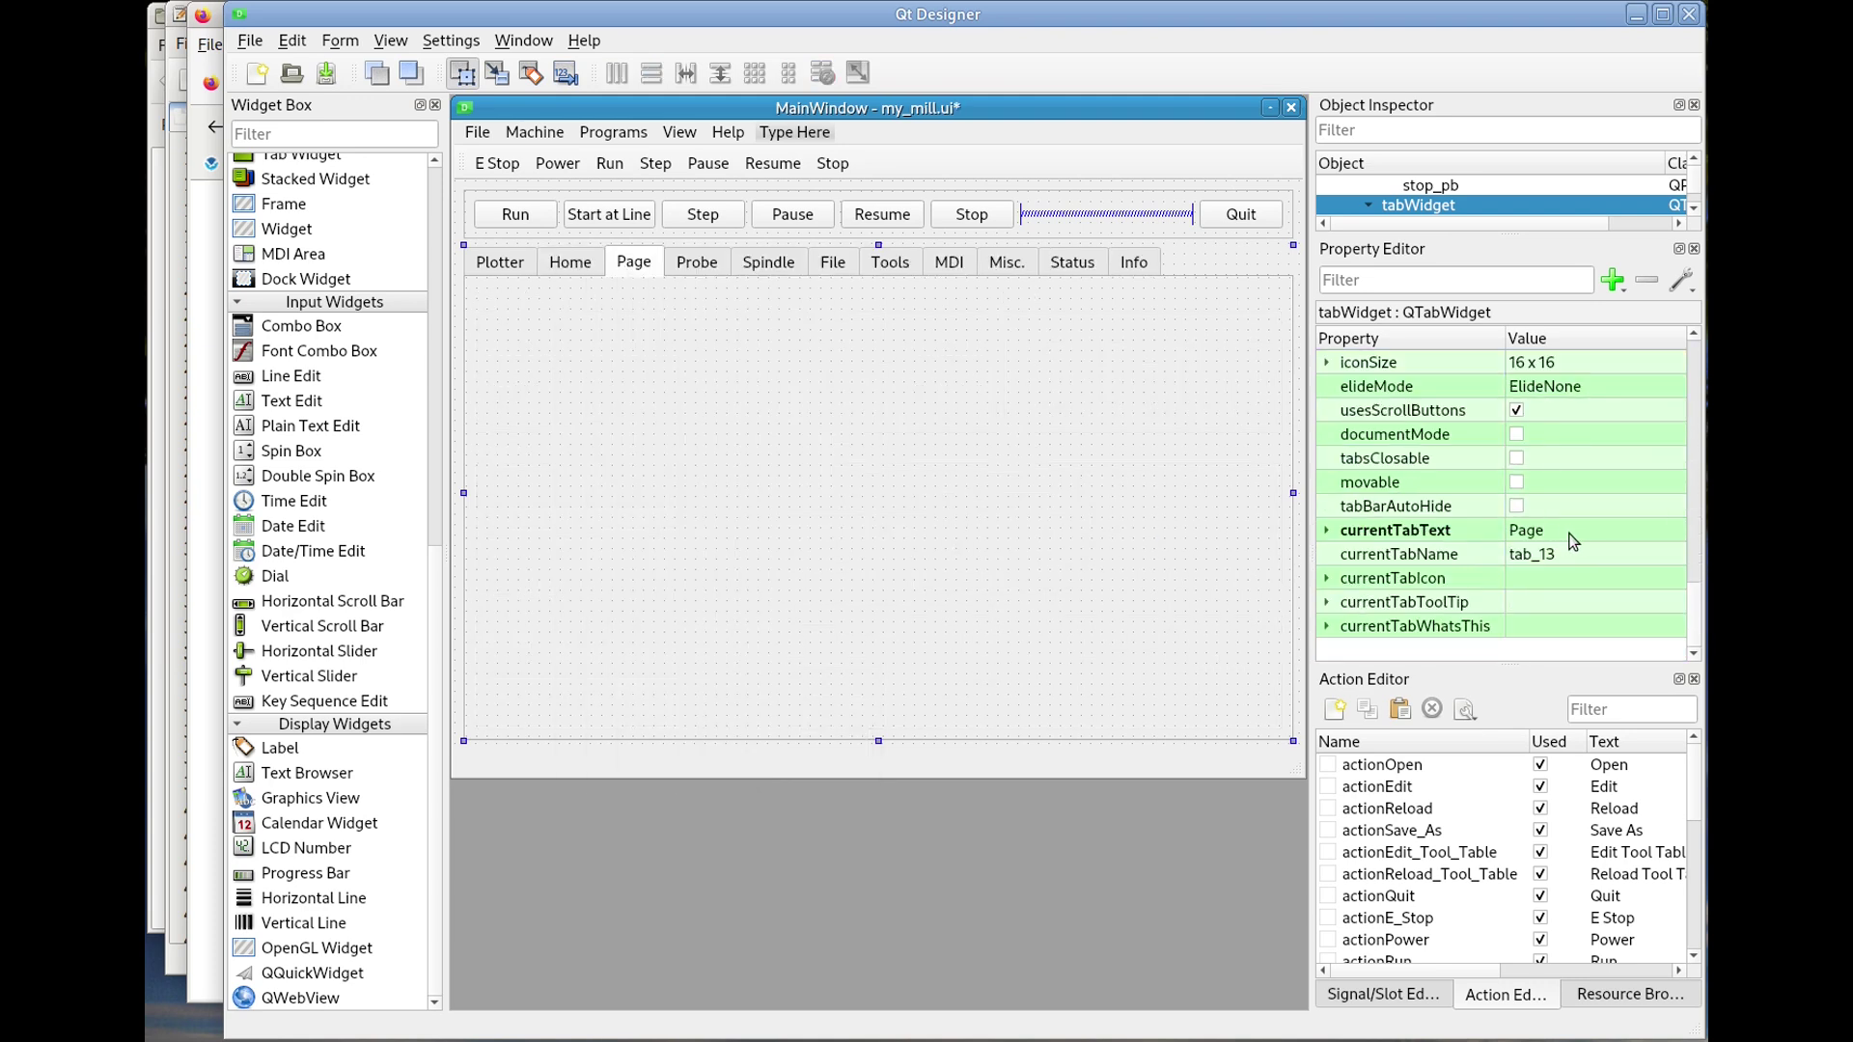
left_click(1579, 532)
type("Ops")
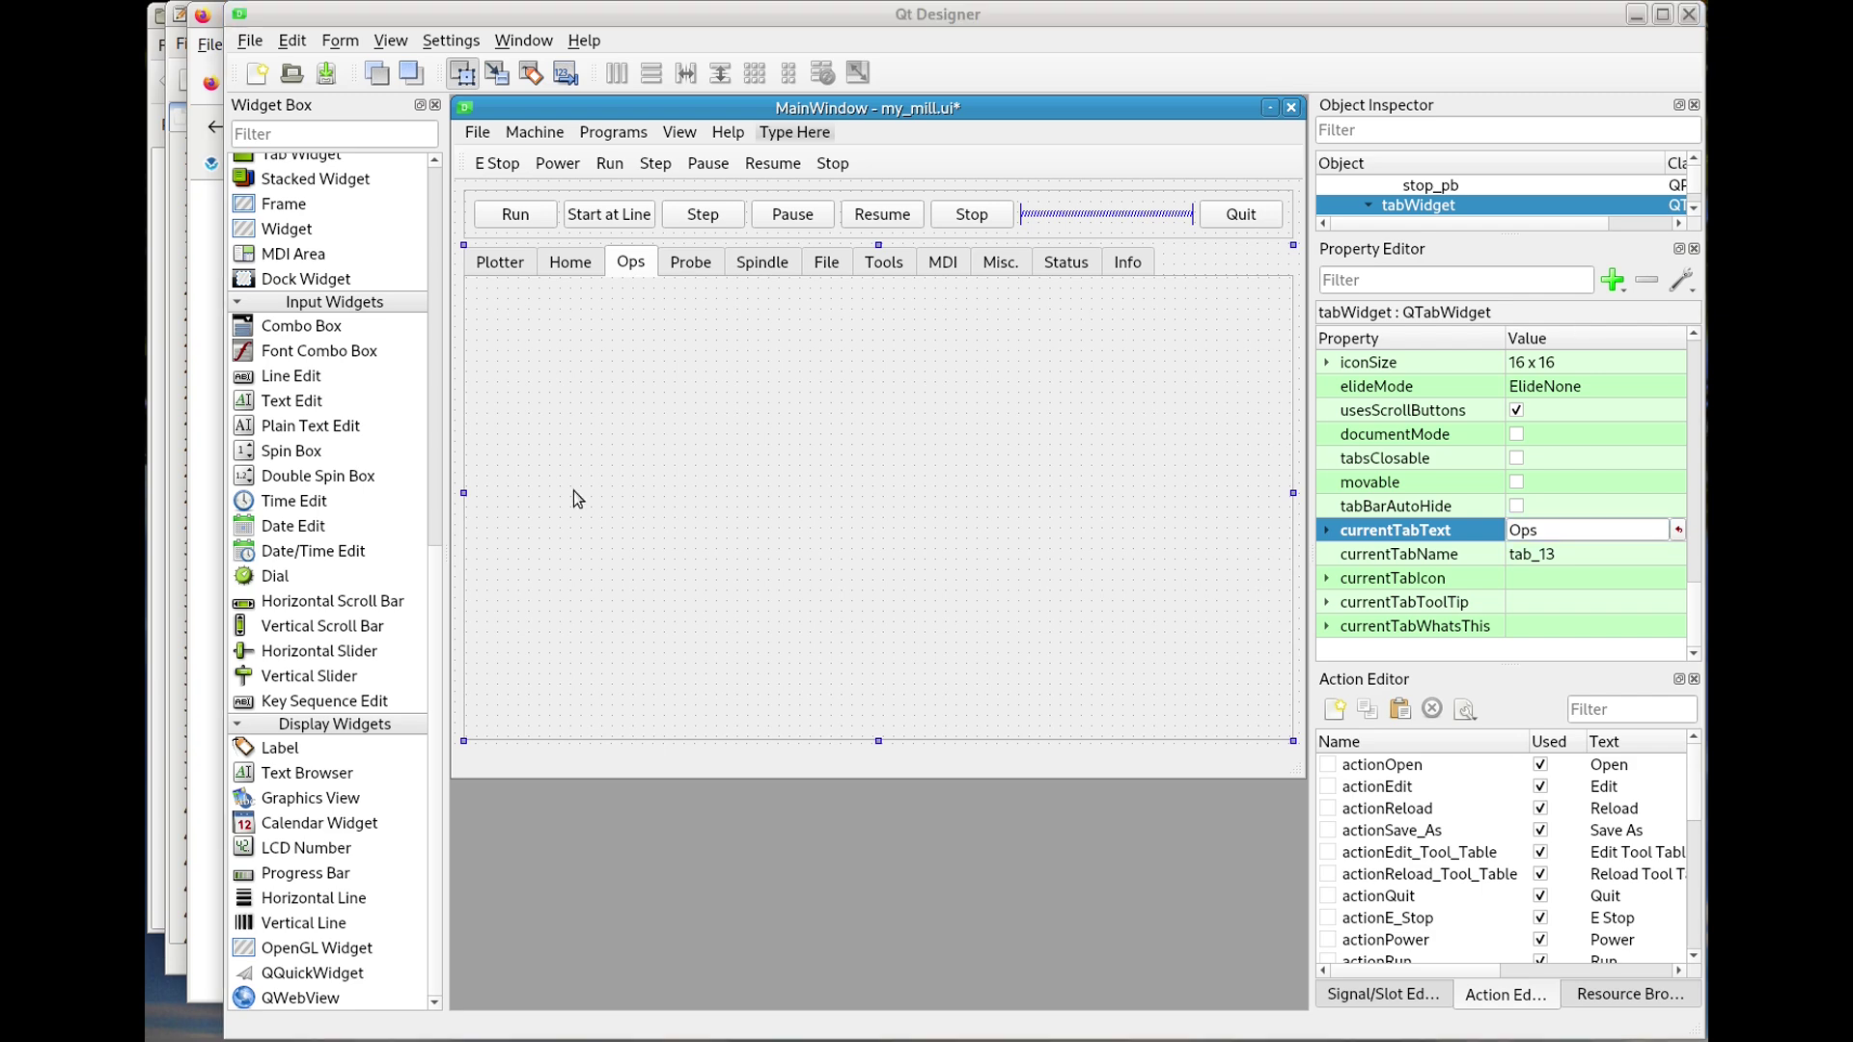
right_click(517, 320)
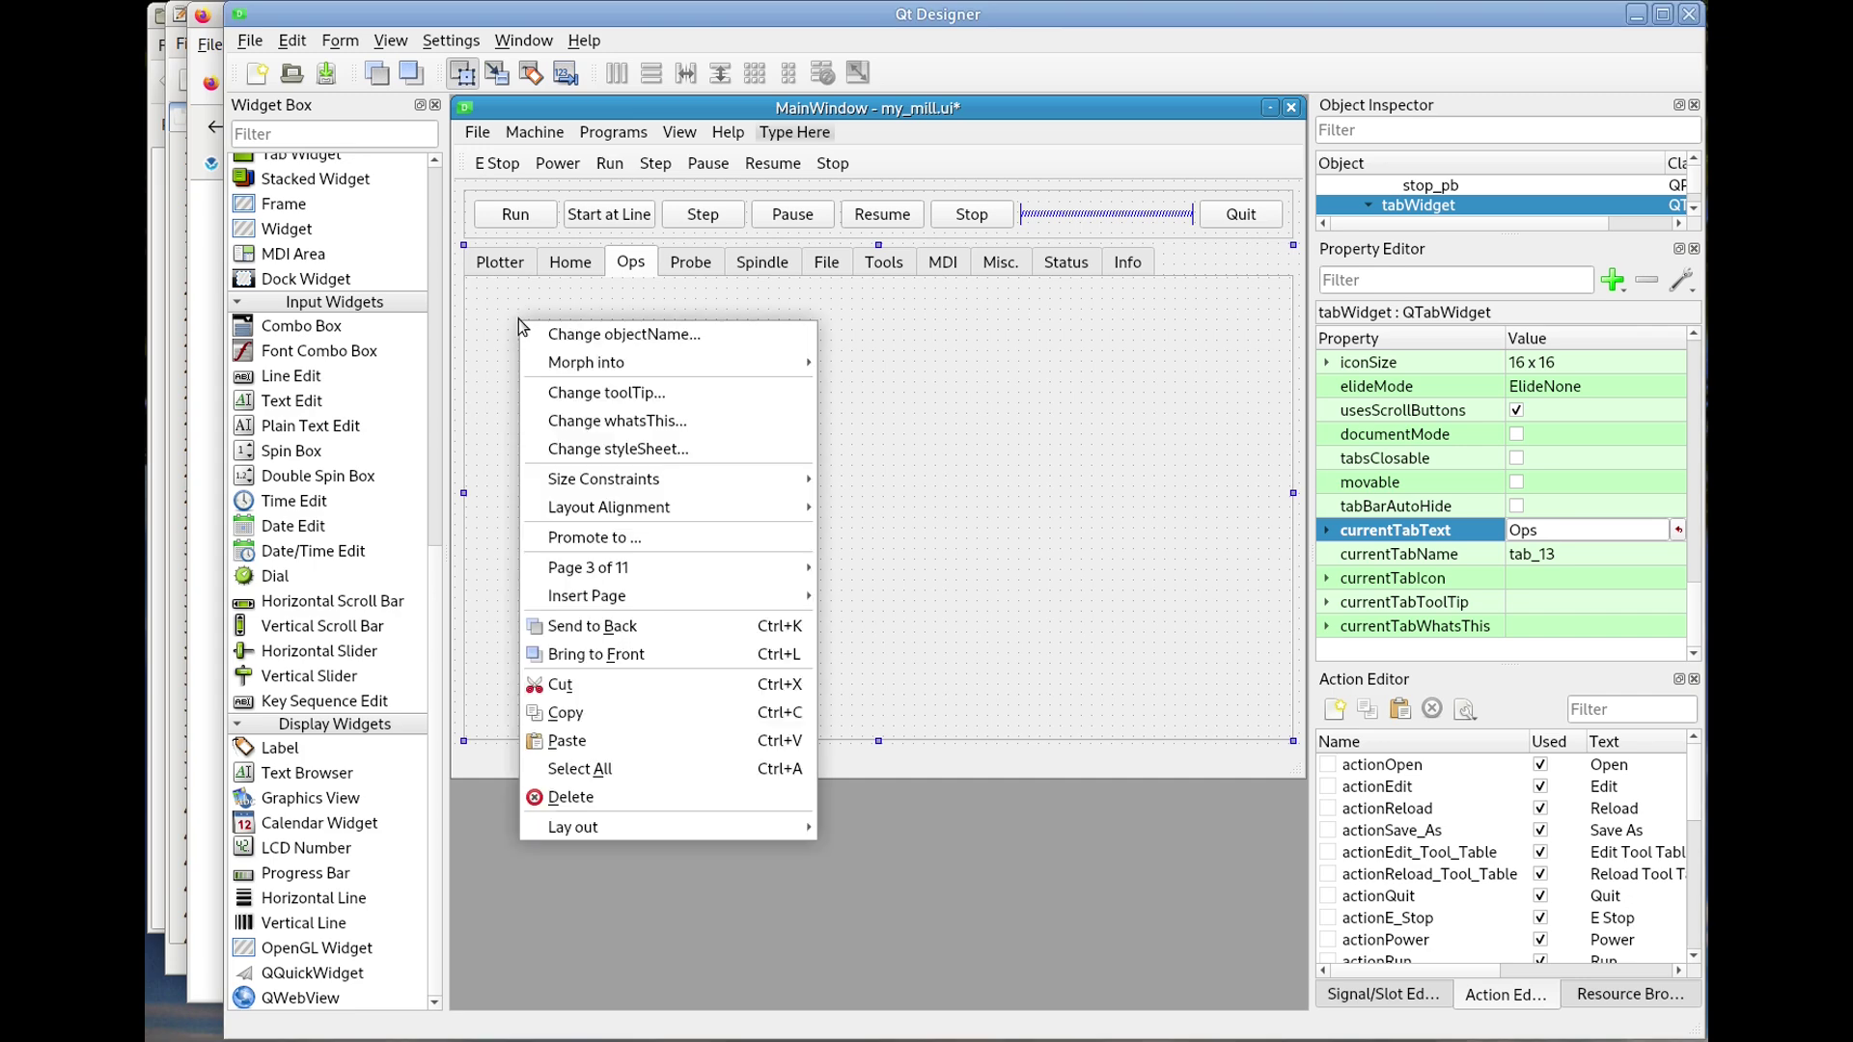
left_click(621, 741)
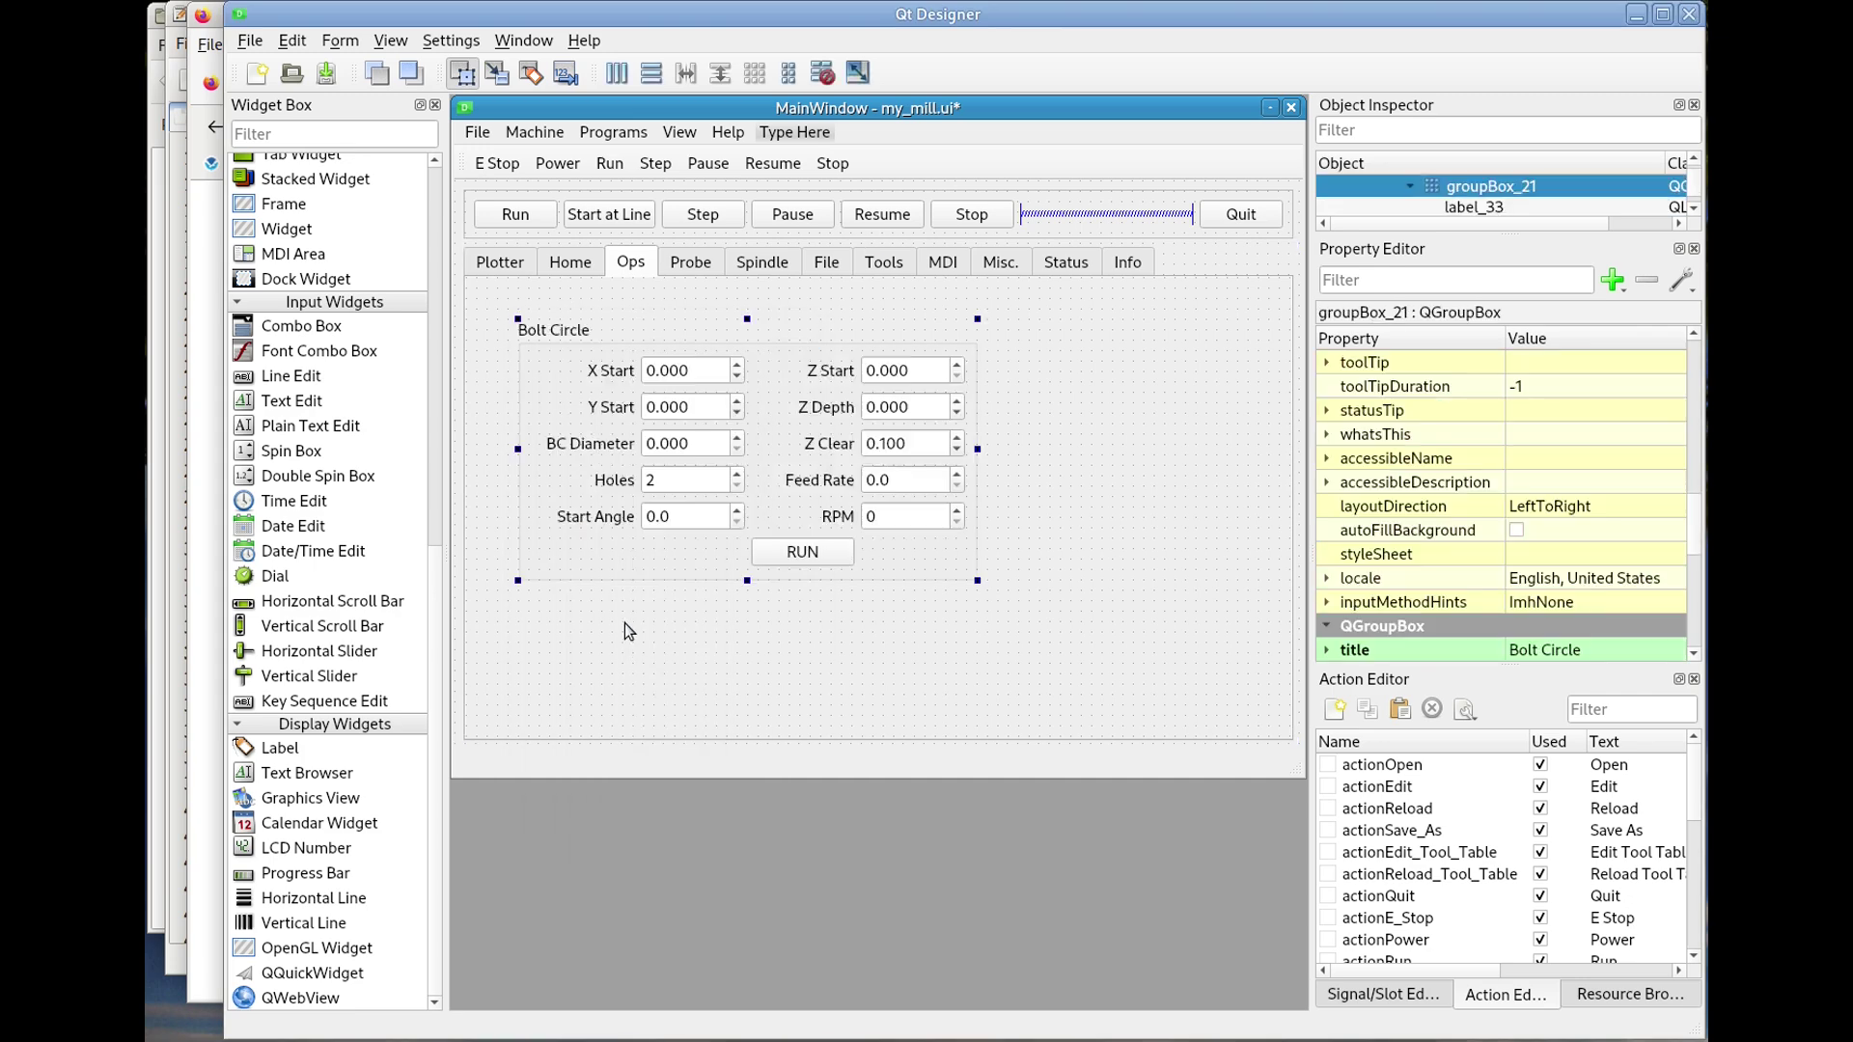
- Examine the function, variable and command dynamic properties of the Bolt Circle spin boxes and the RUN button
left_click(704, 368)
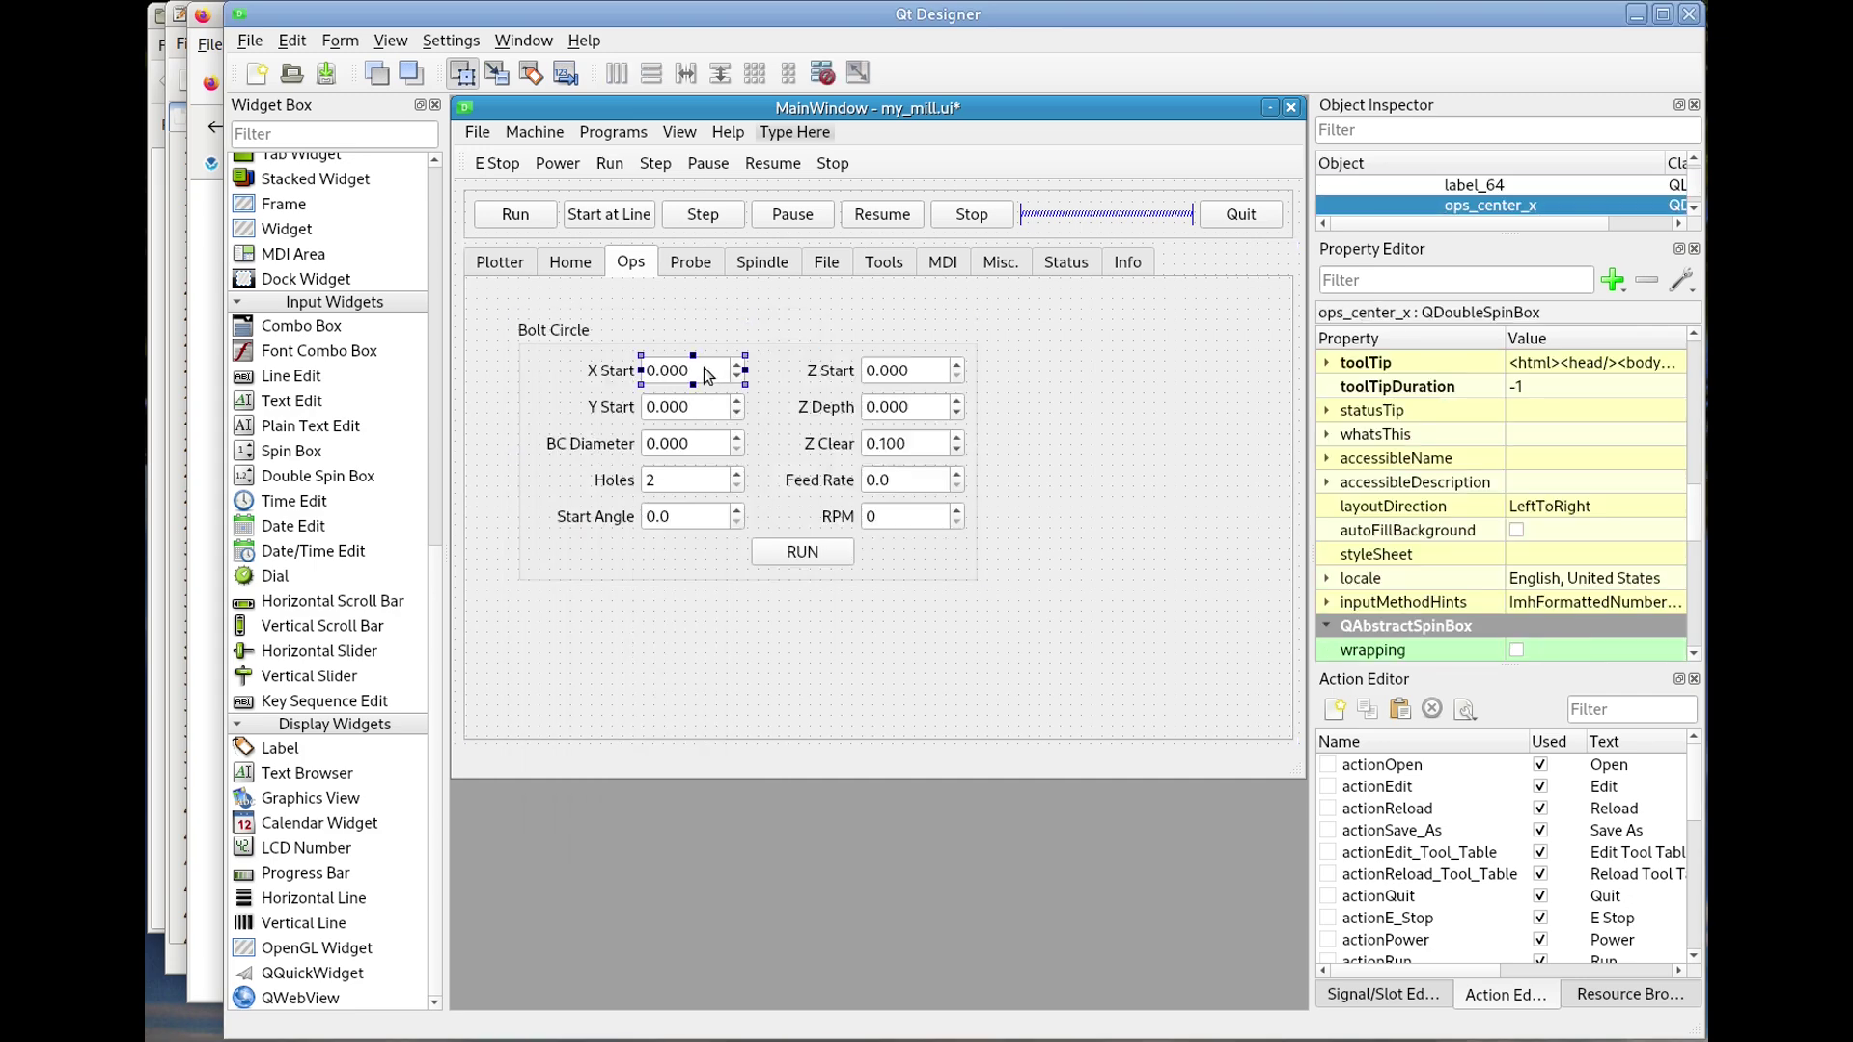
scroll(1509, 465, "down", 7)
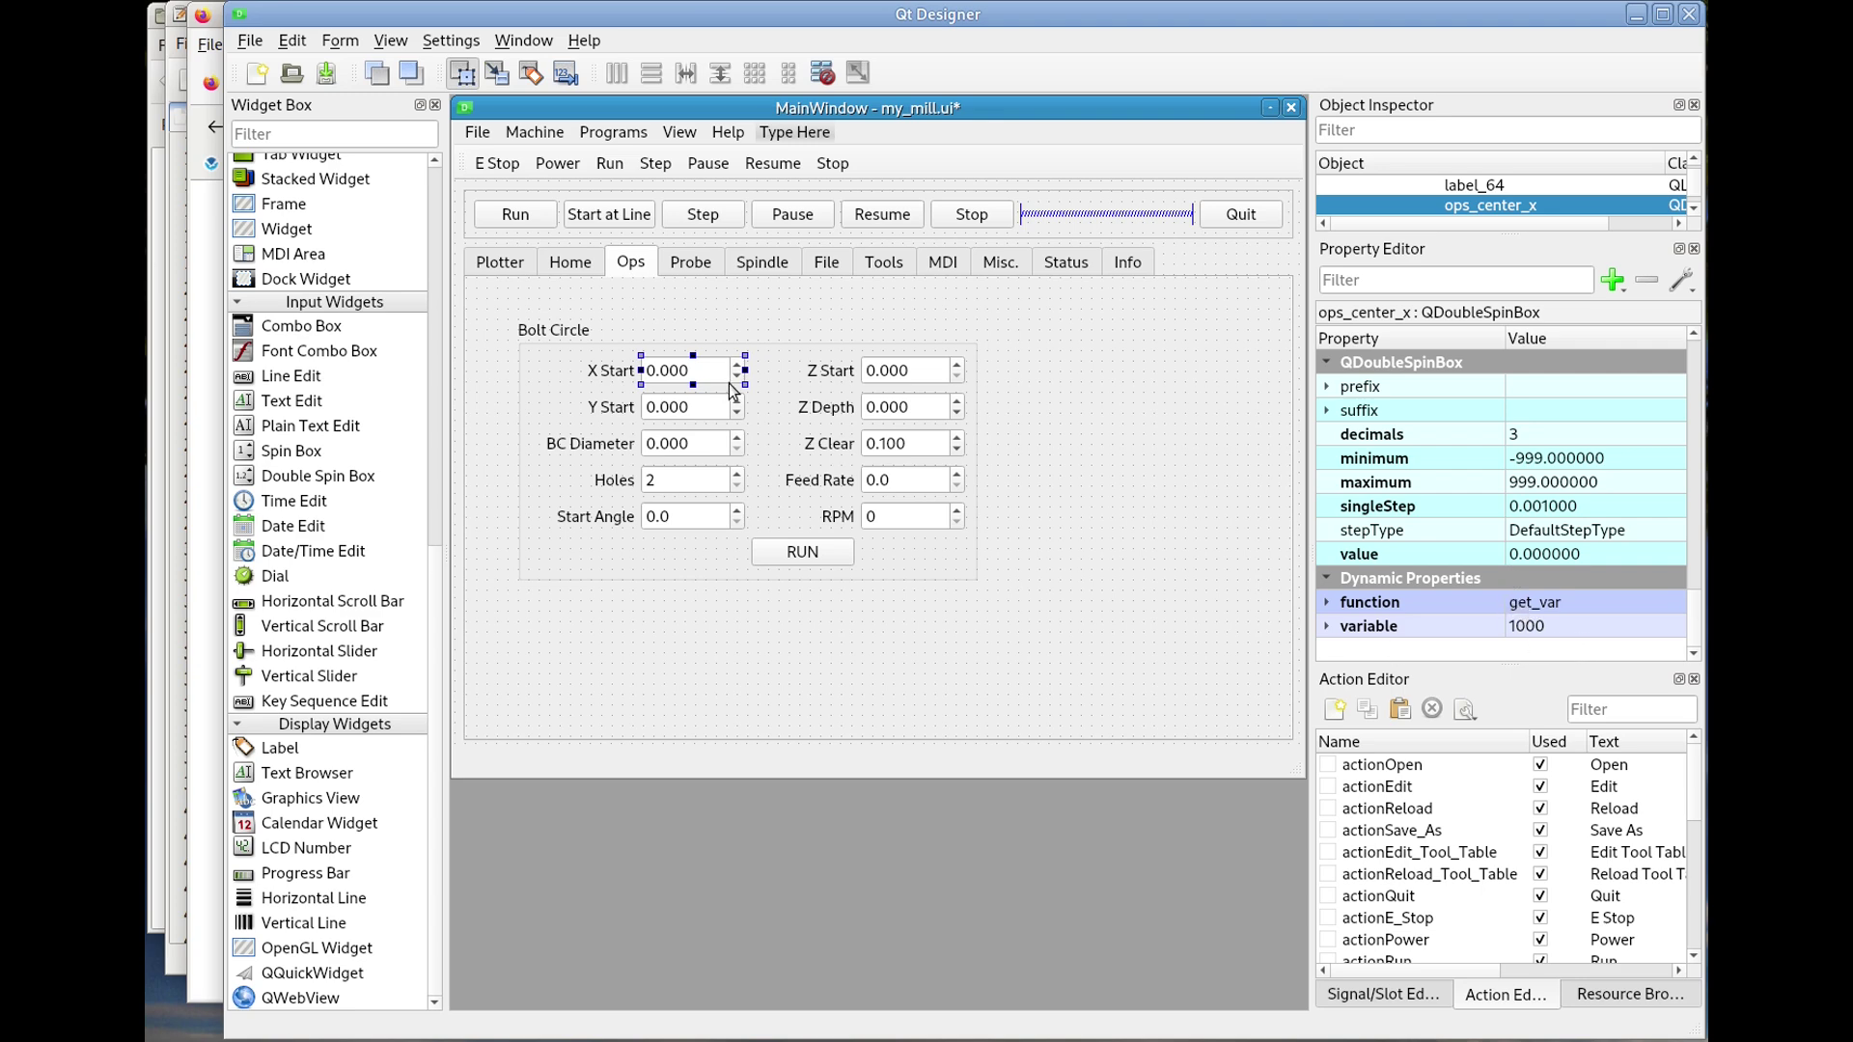
left_click(719, 417)
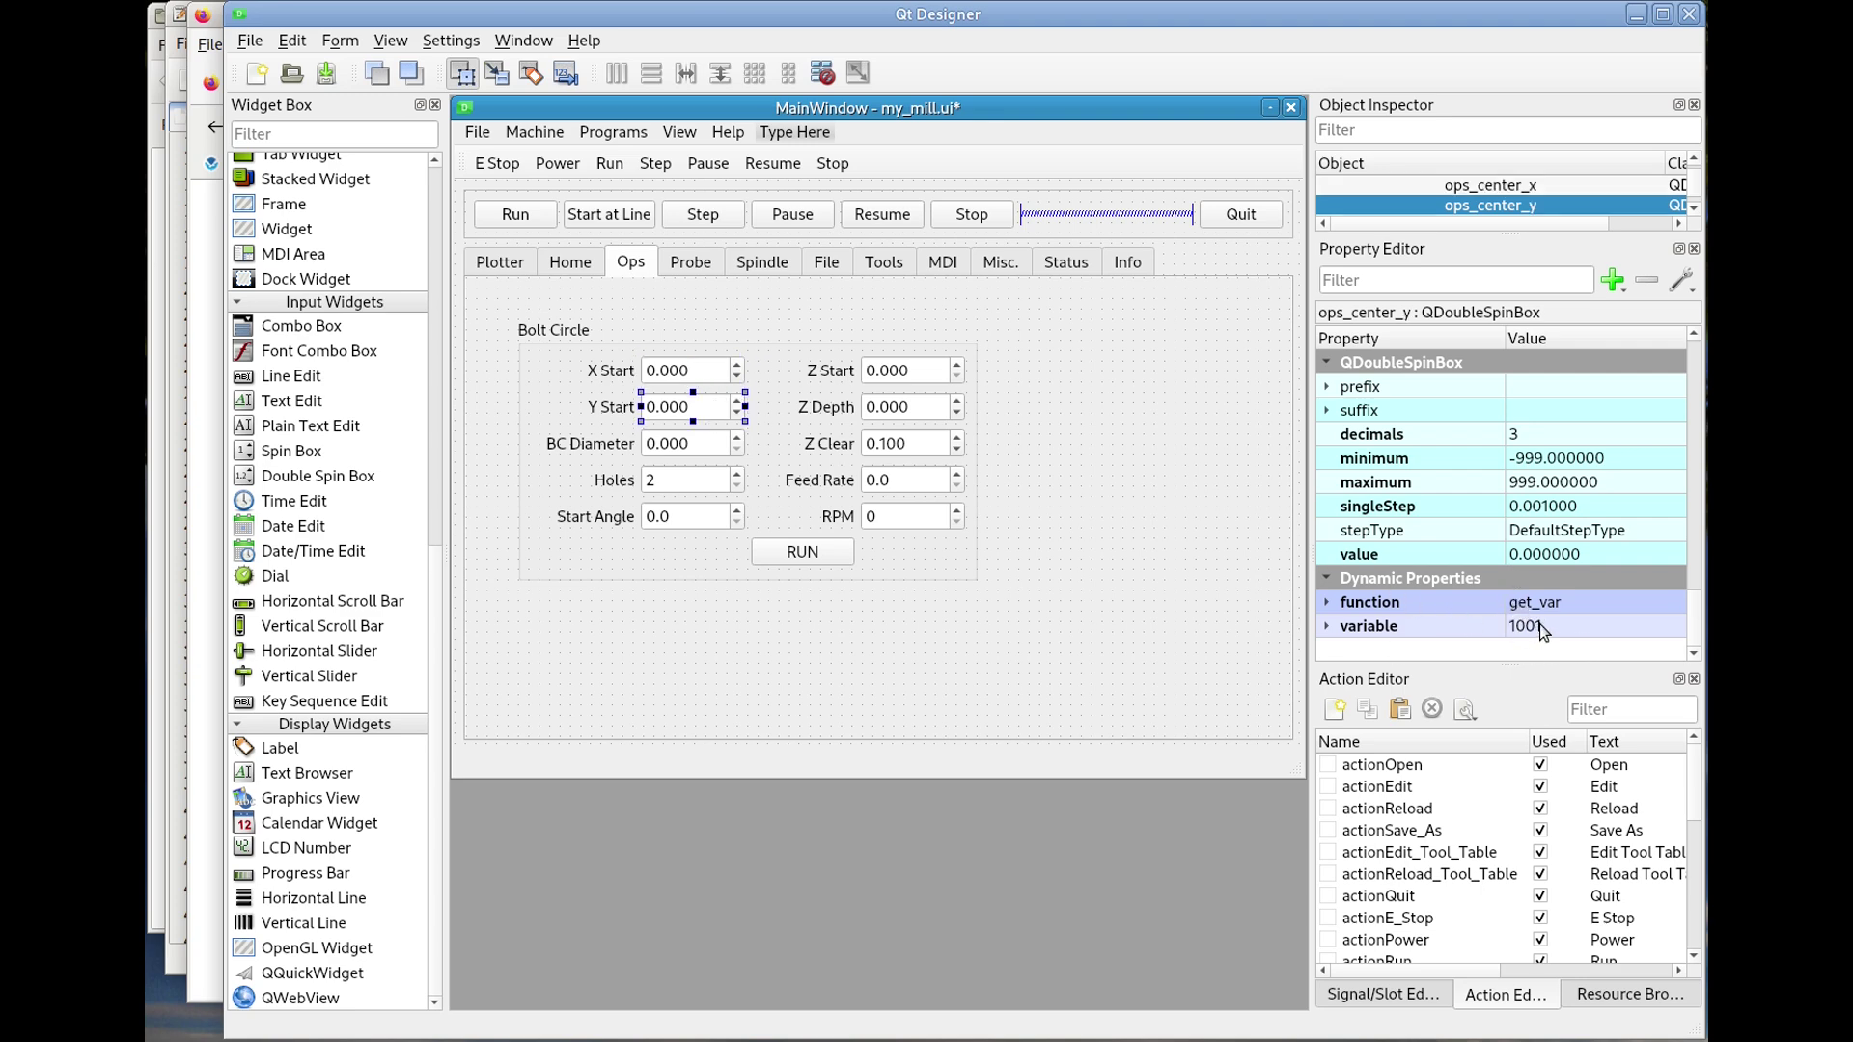
left_click(714, 484)
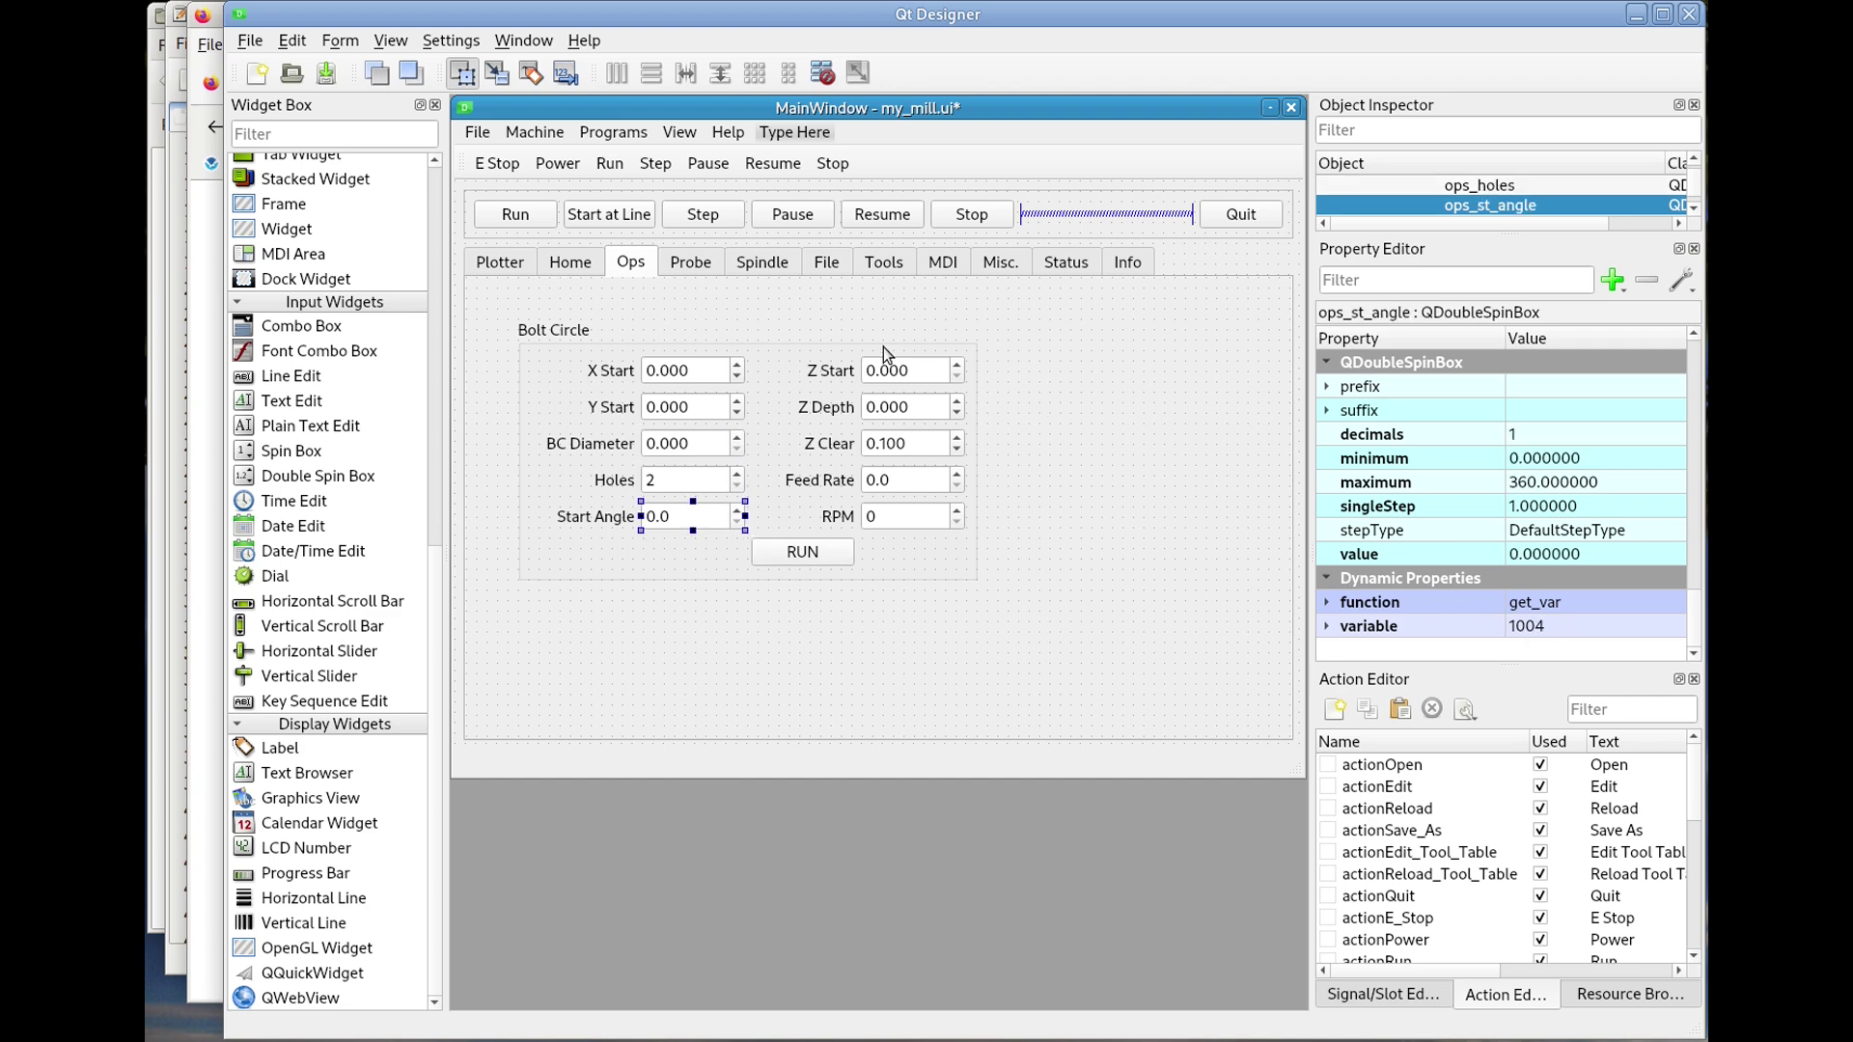
left_click(907, 370)
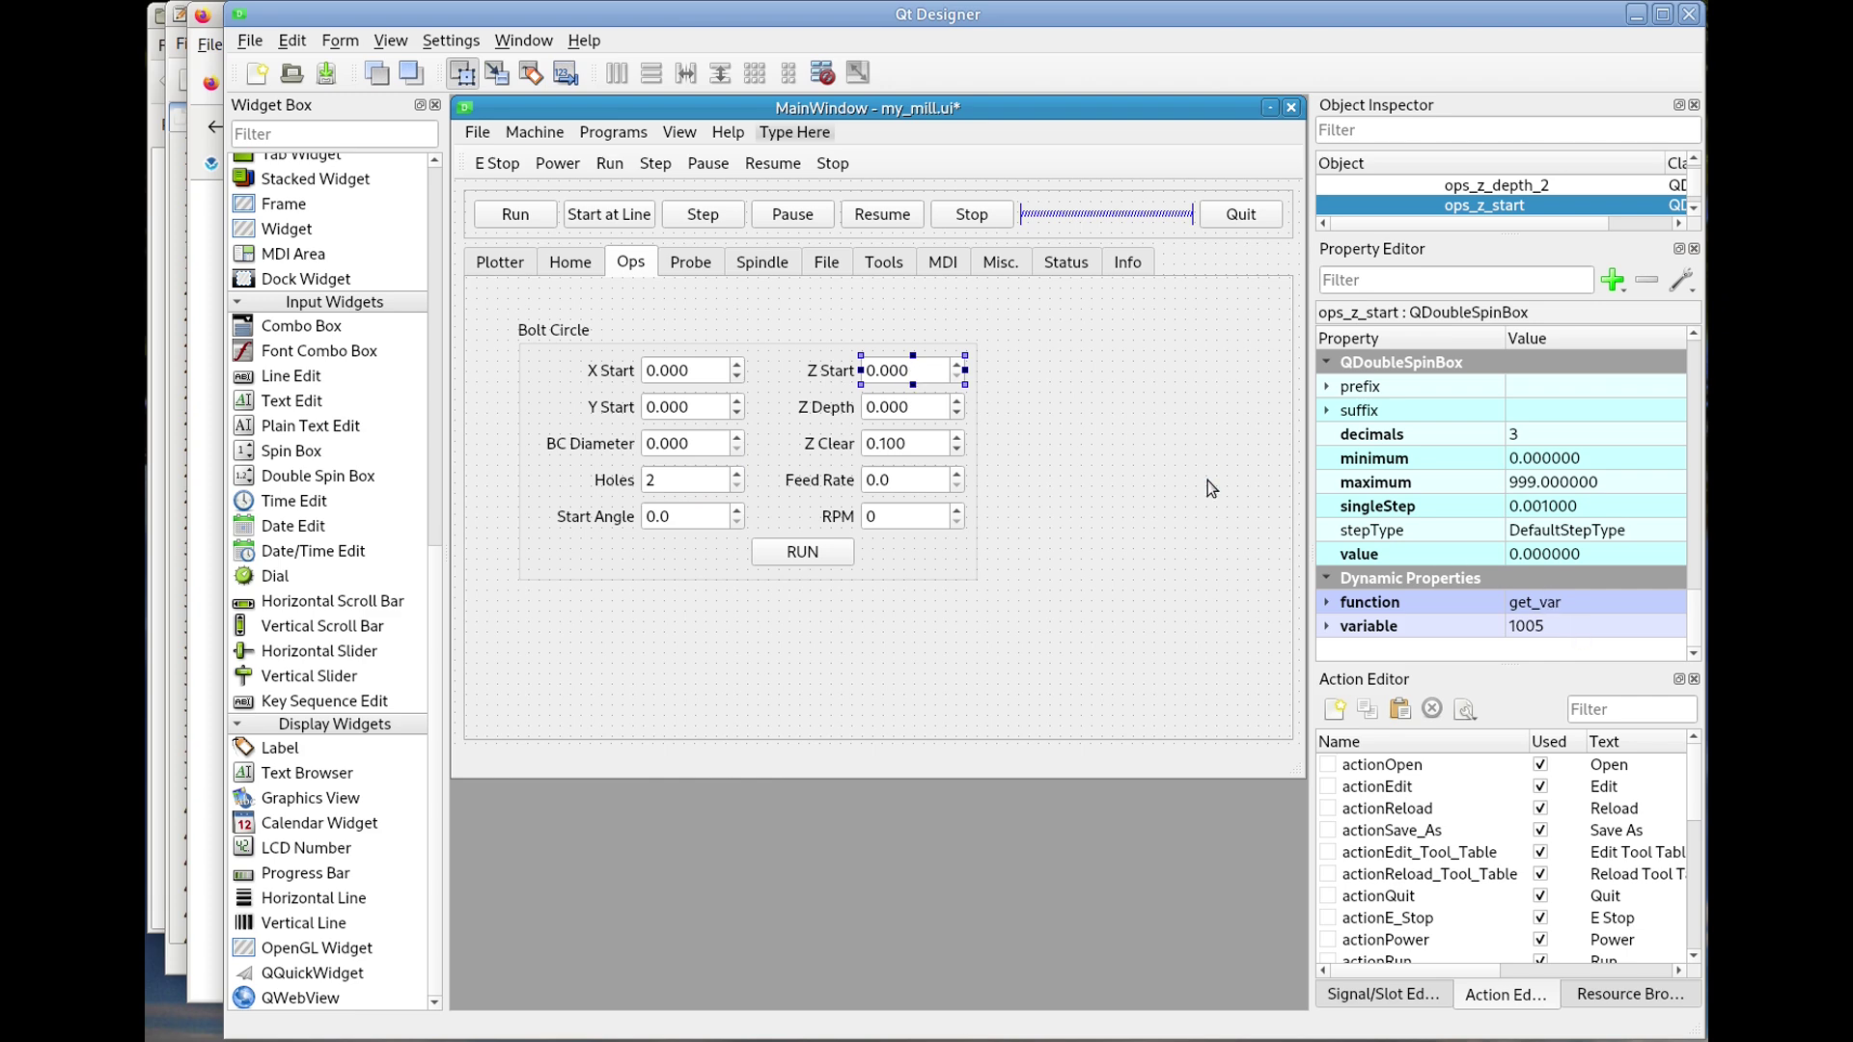
left_click(939, 406)
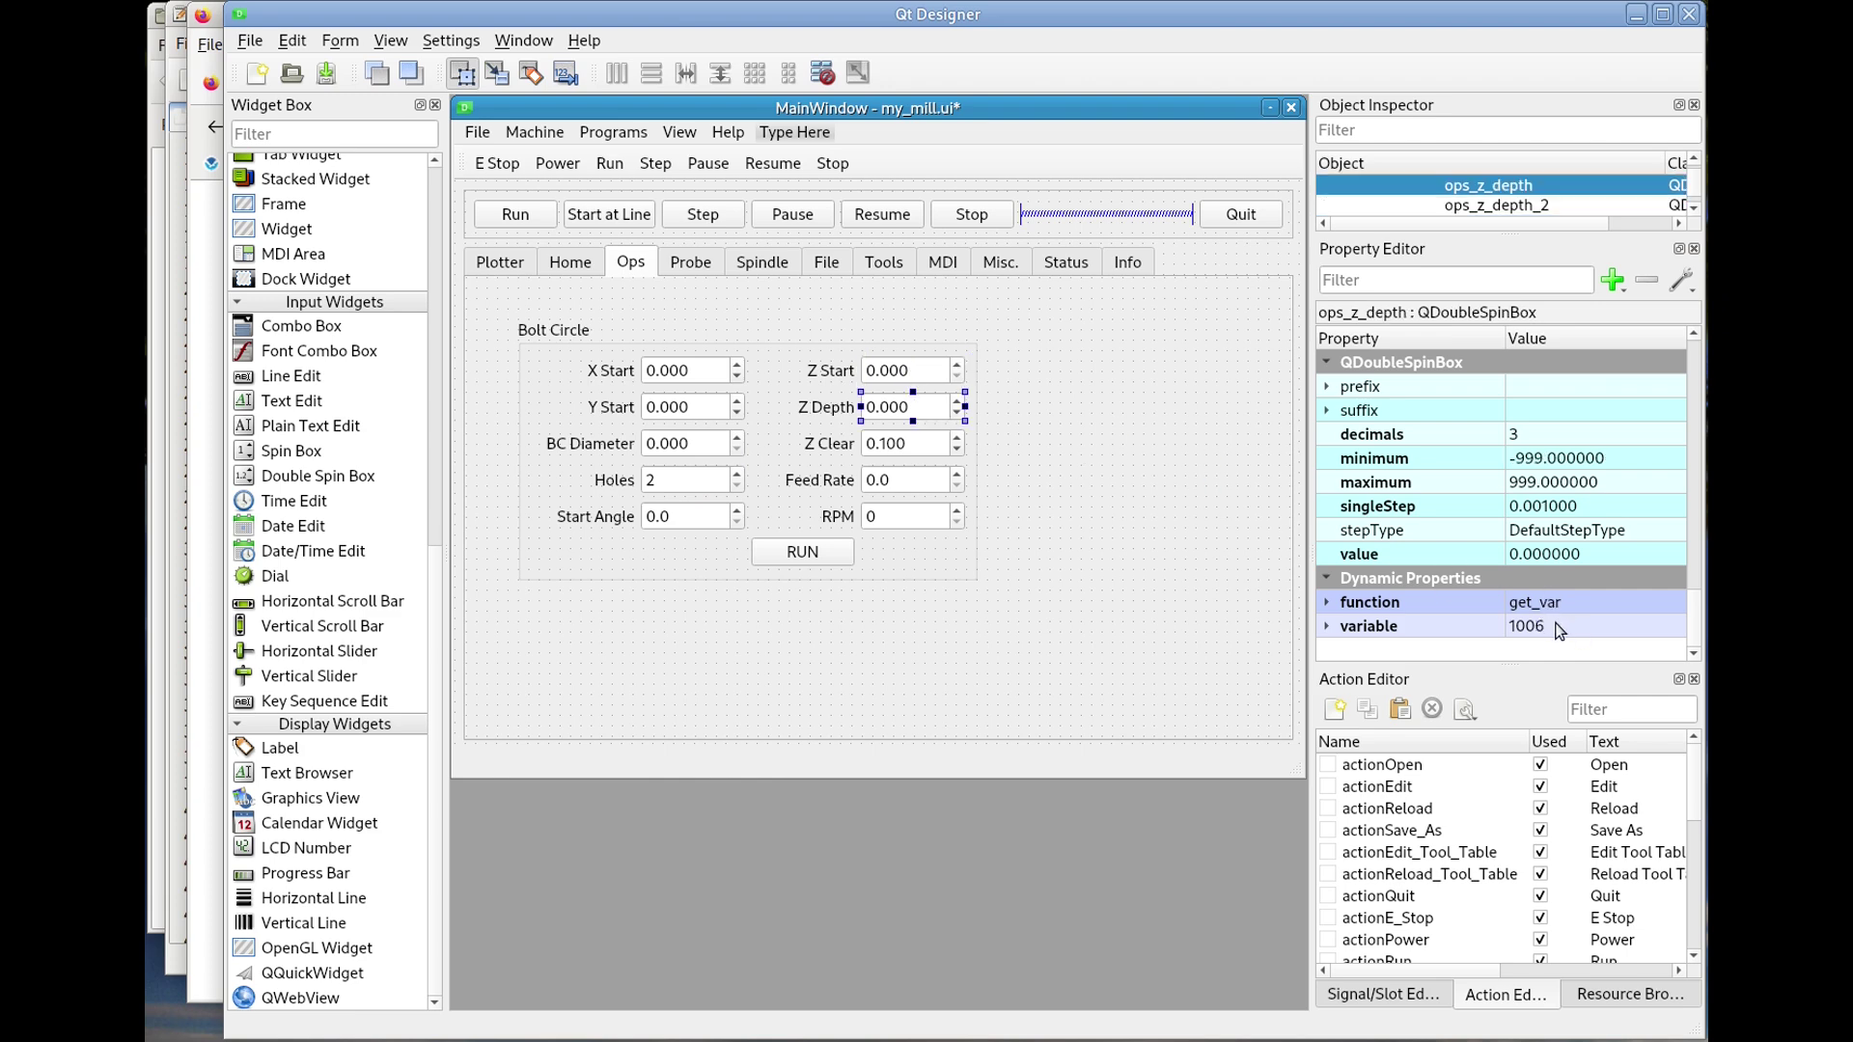
left_click(929, 444)
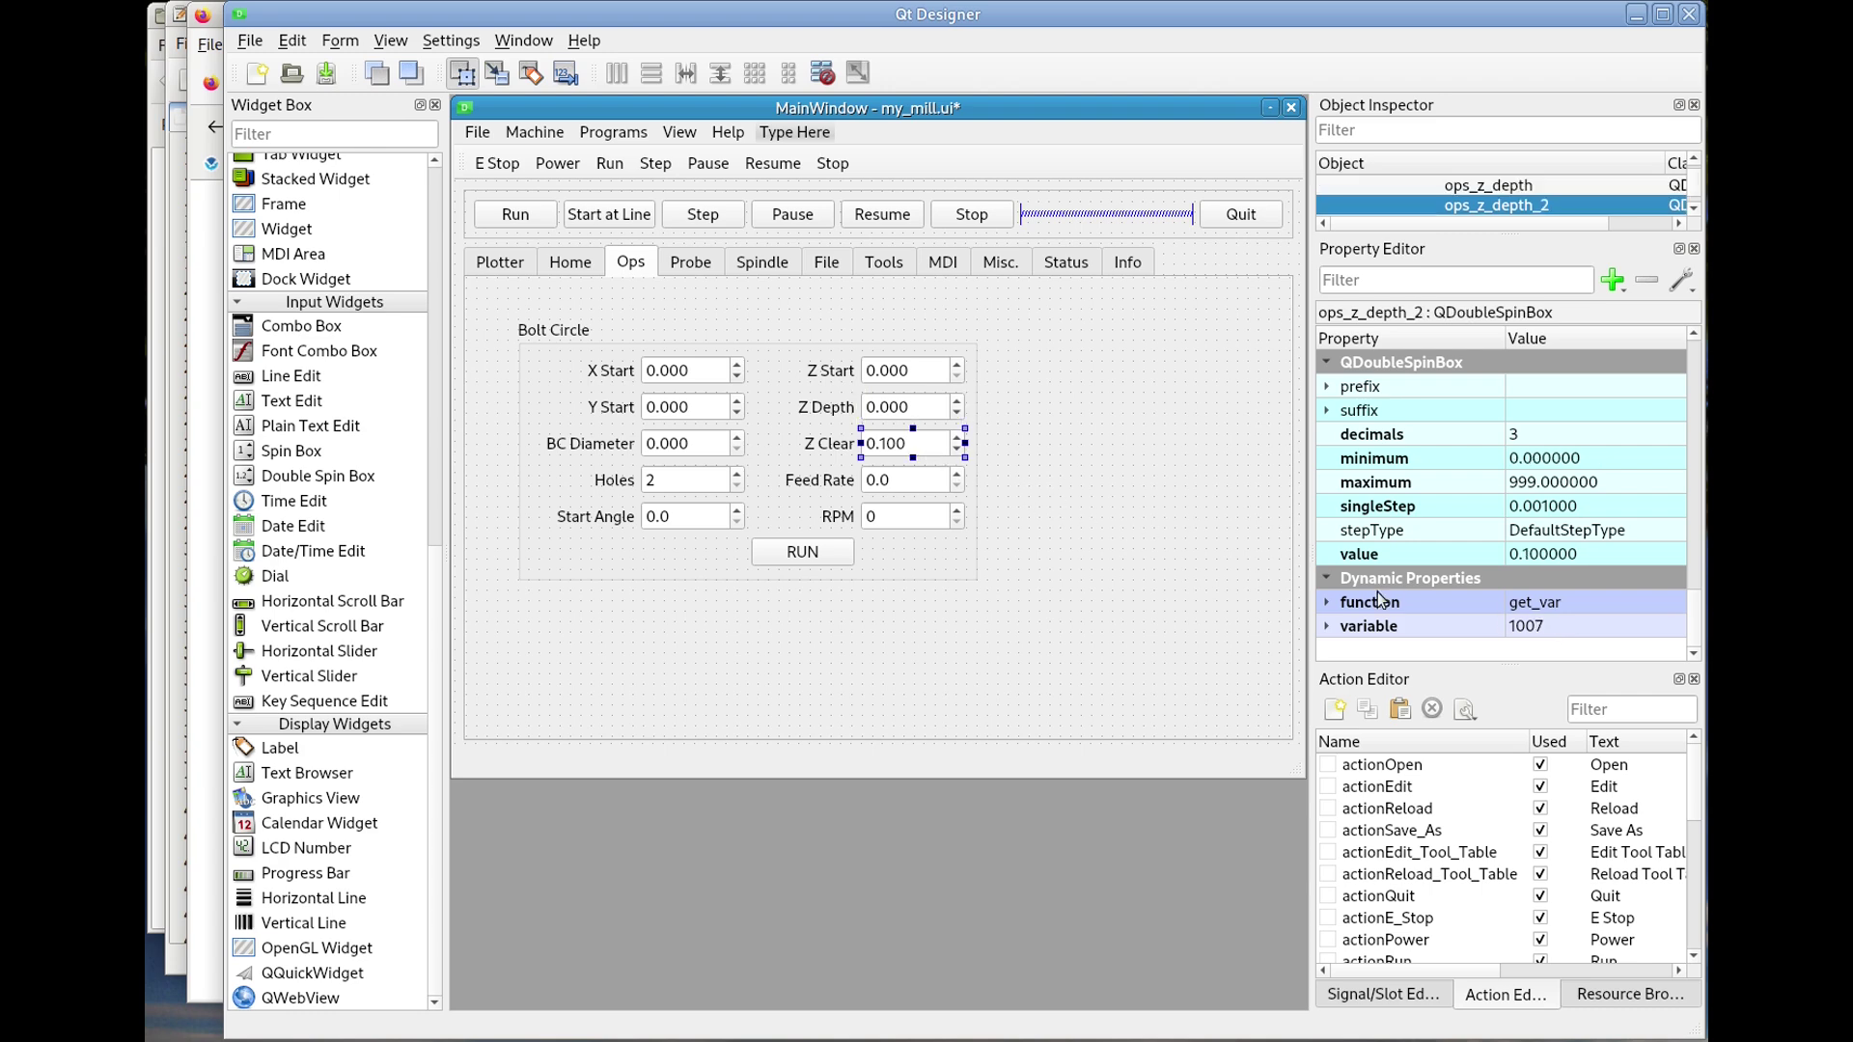
left_click(923, 478)
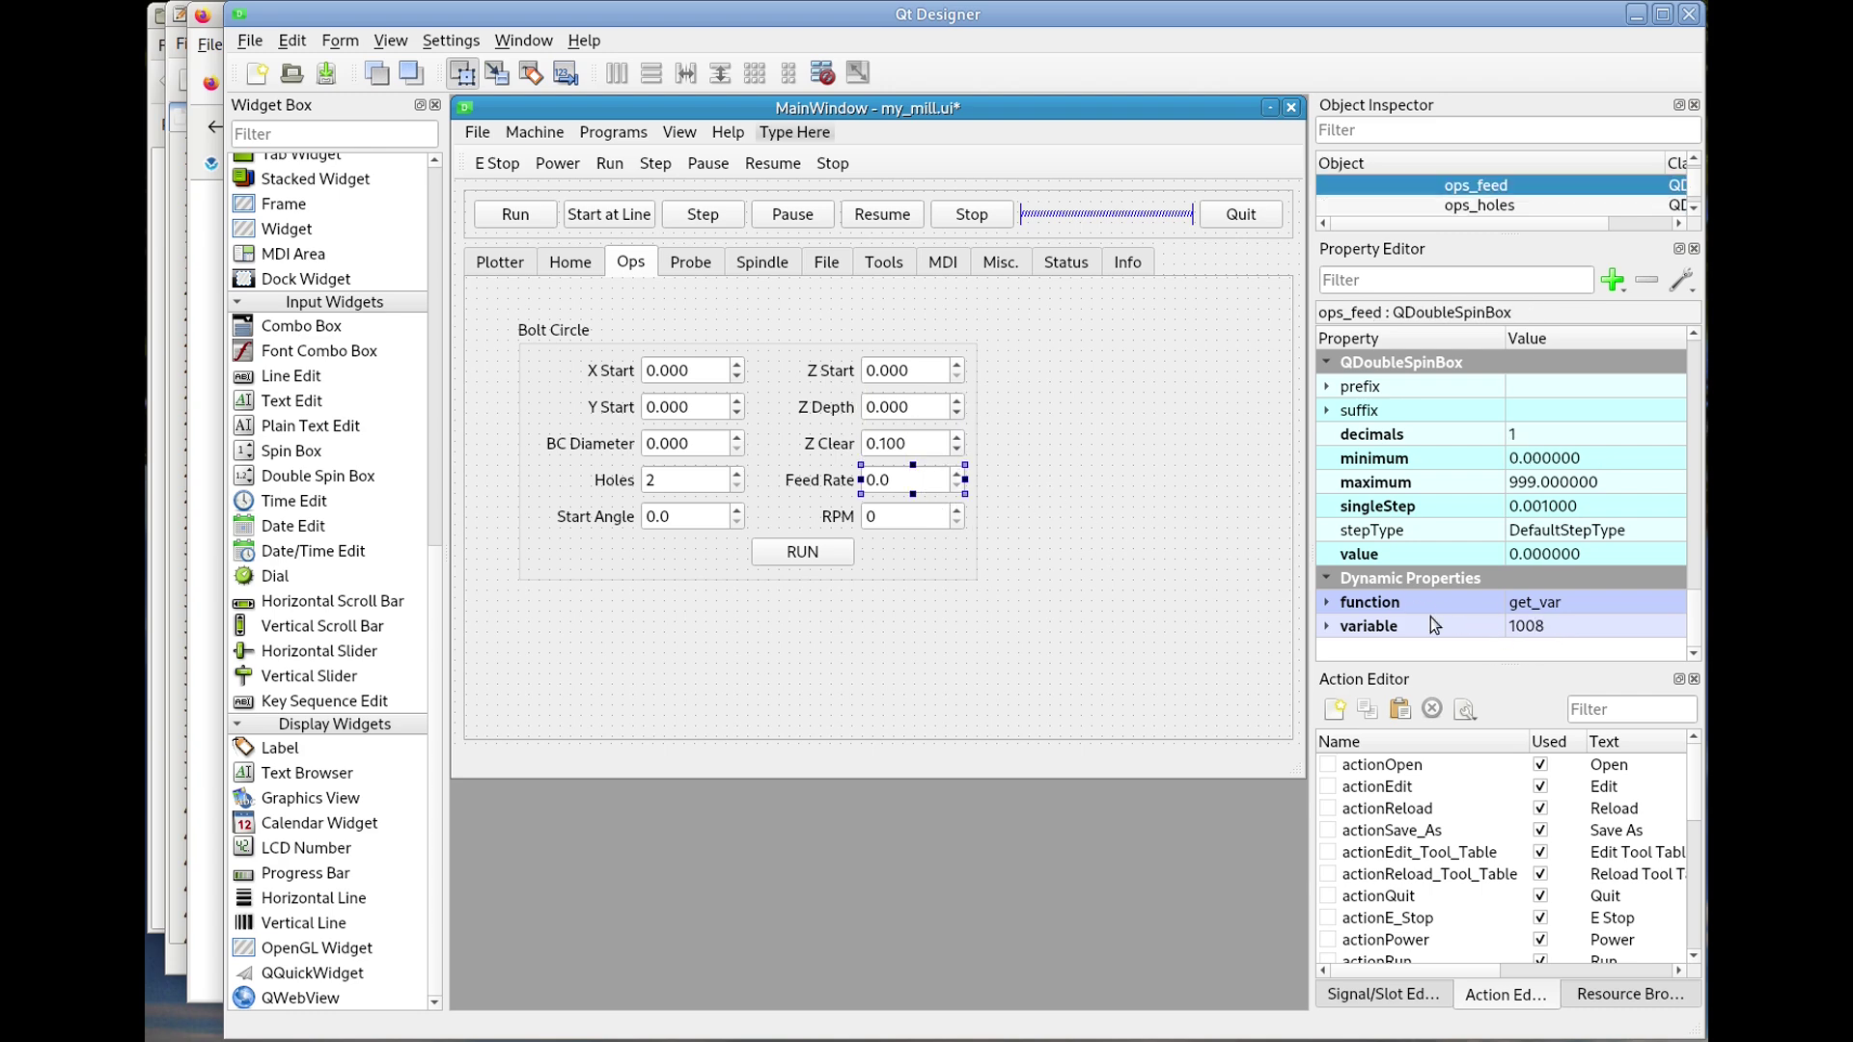
left_click(913, 521)
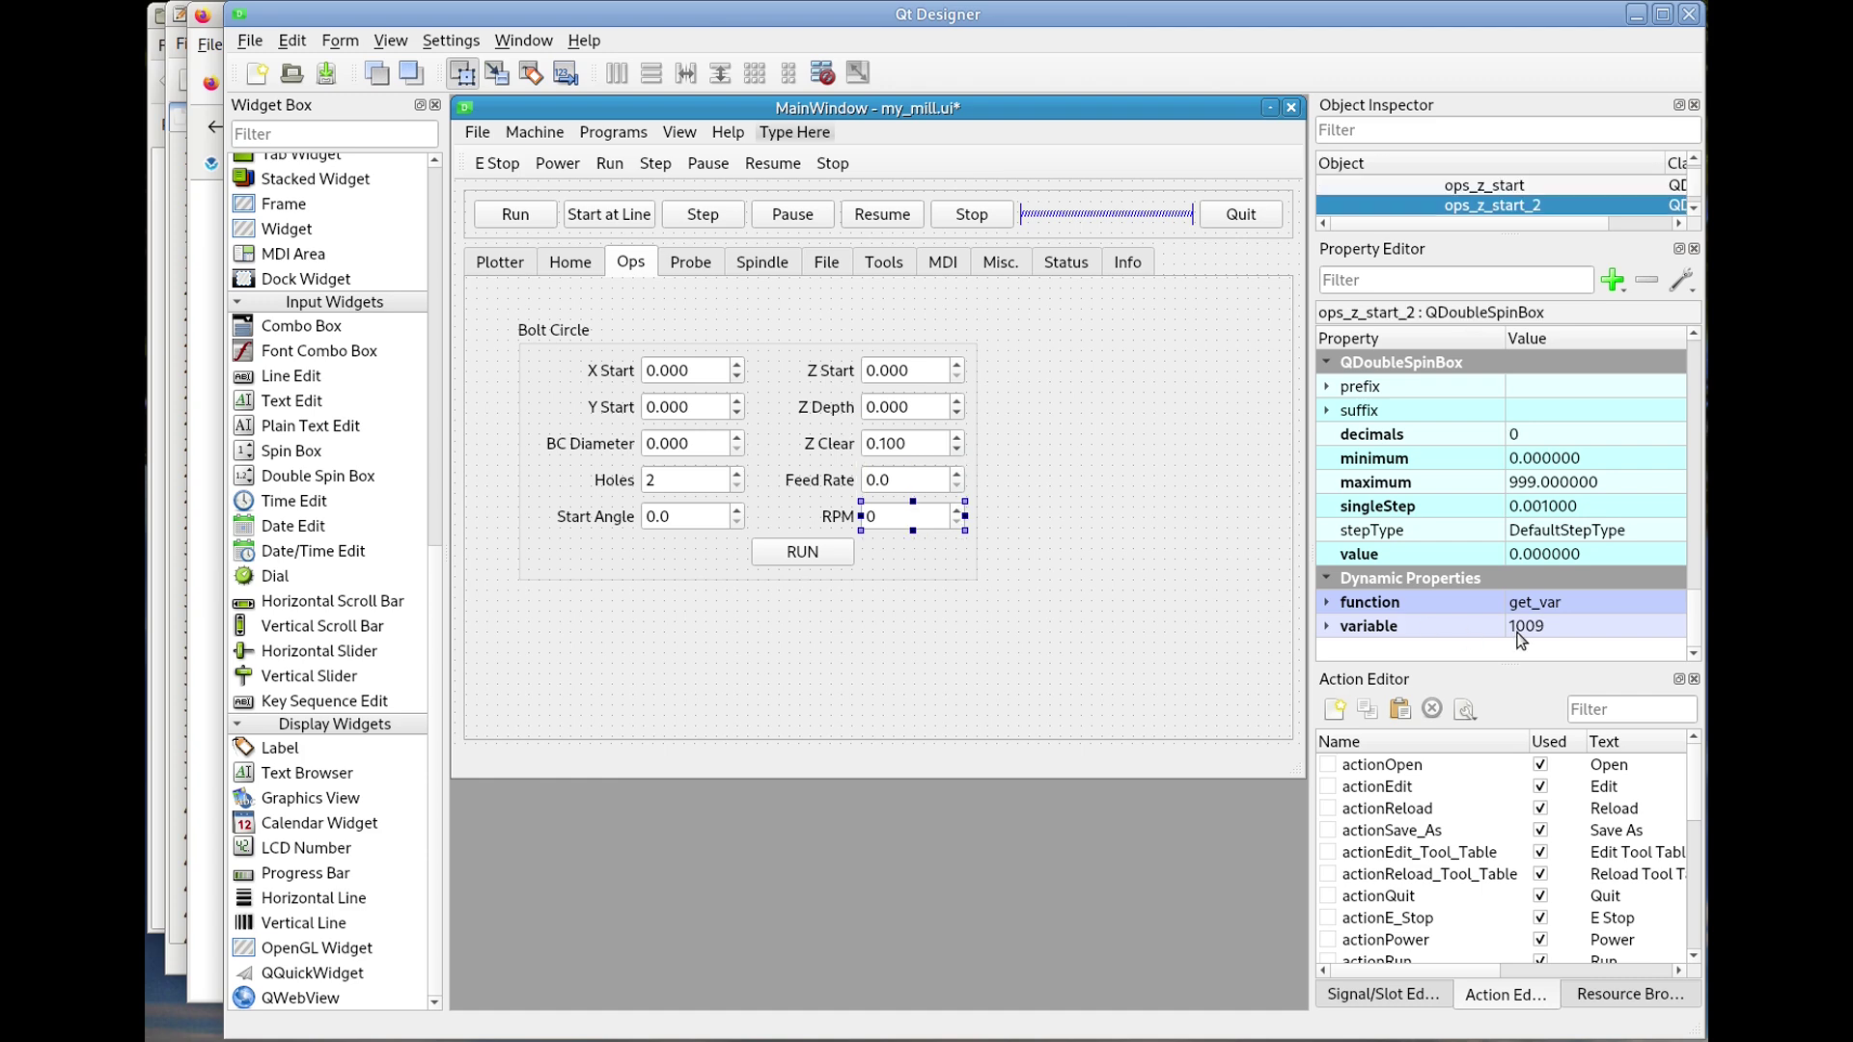
left_click(815, 552)
scroll(1544, 556, "down", 10)
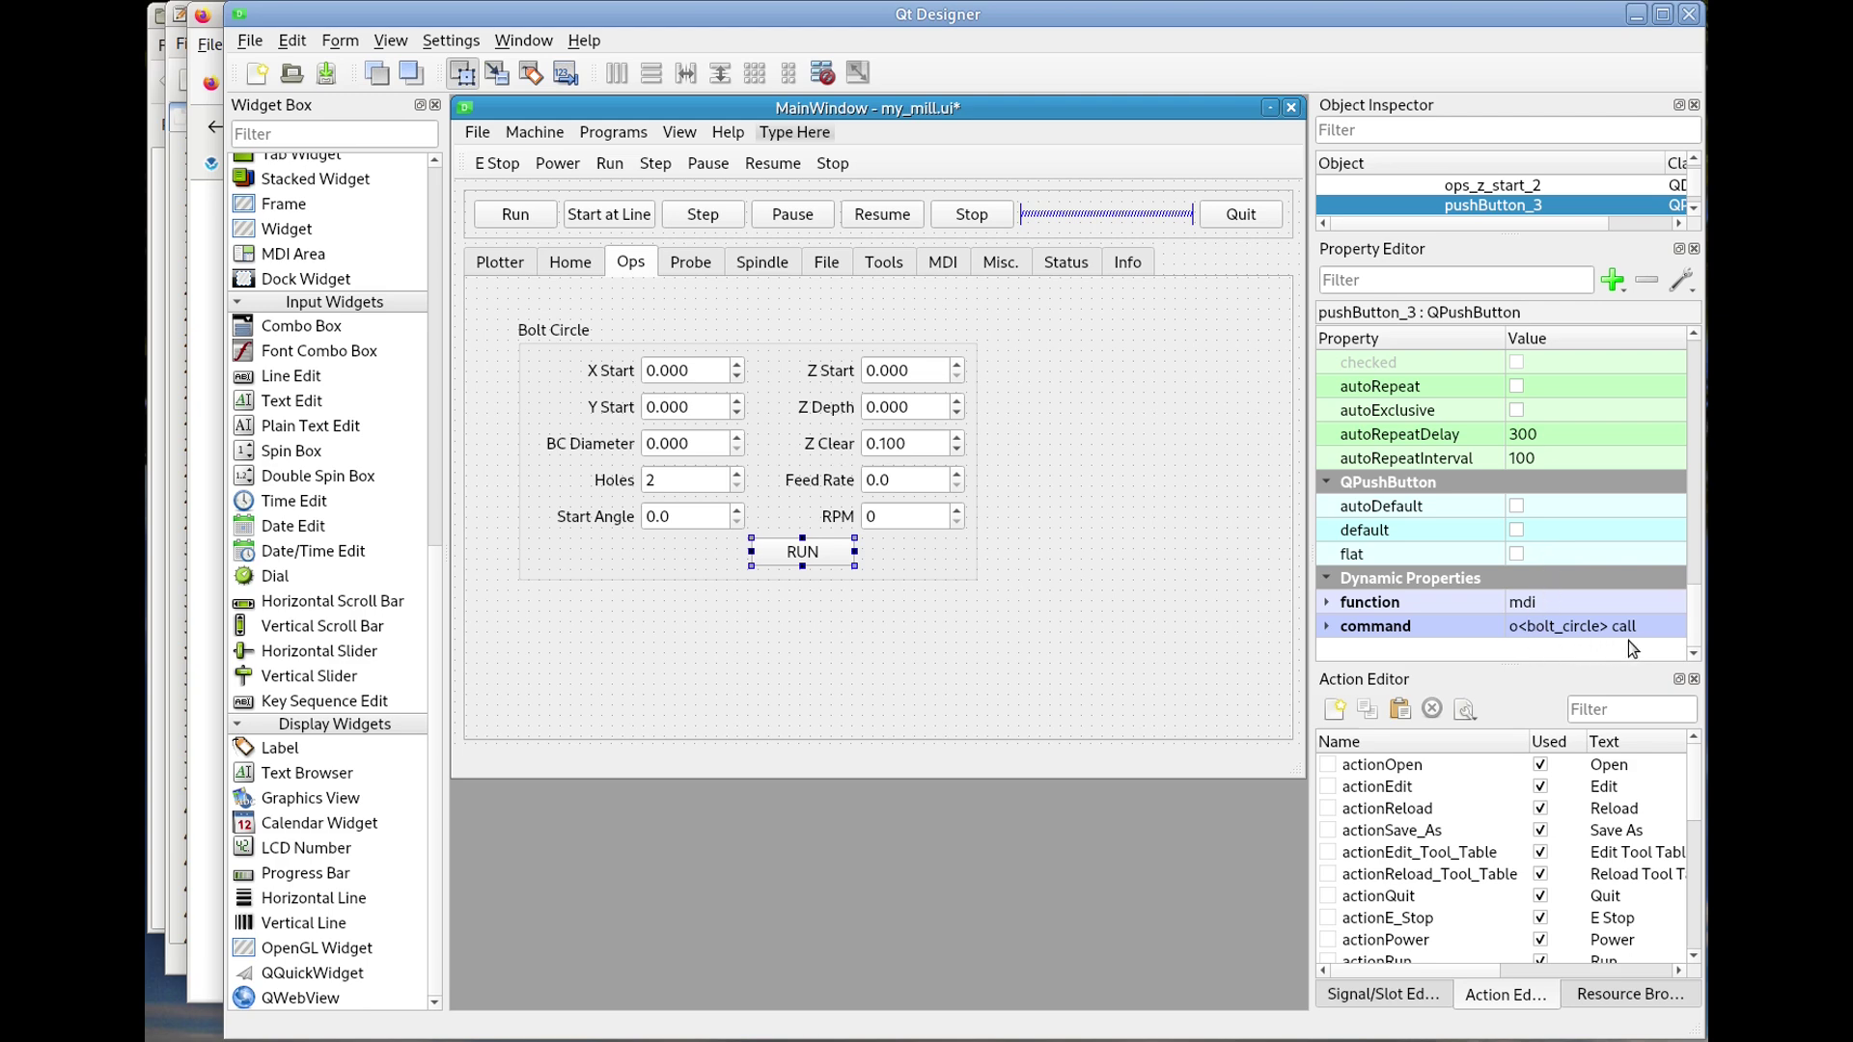
- Make Home the current page of the tab widget and save my_mill.ui
left_click(570, 262)
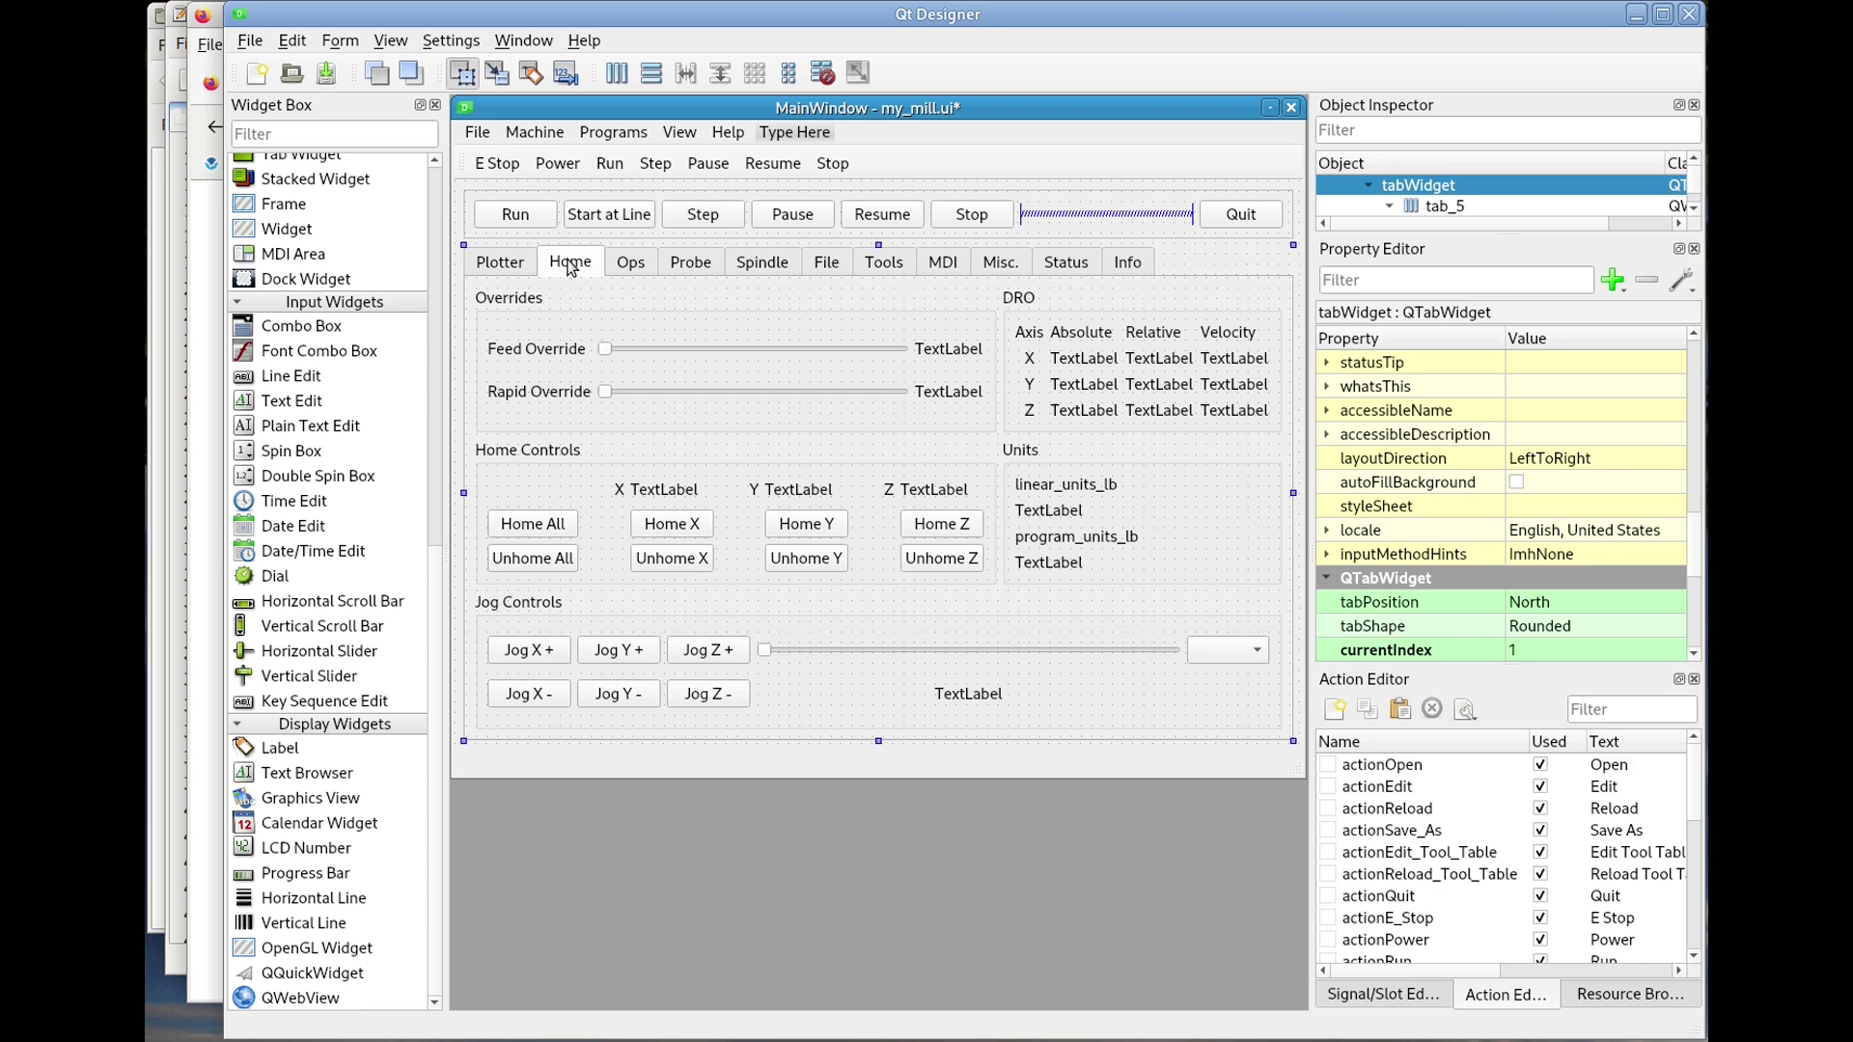
left_click(327, 76)
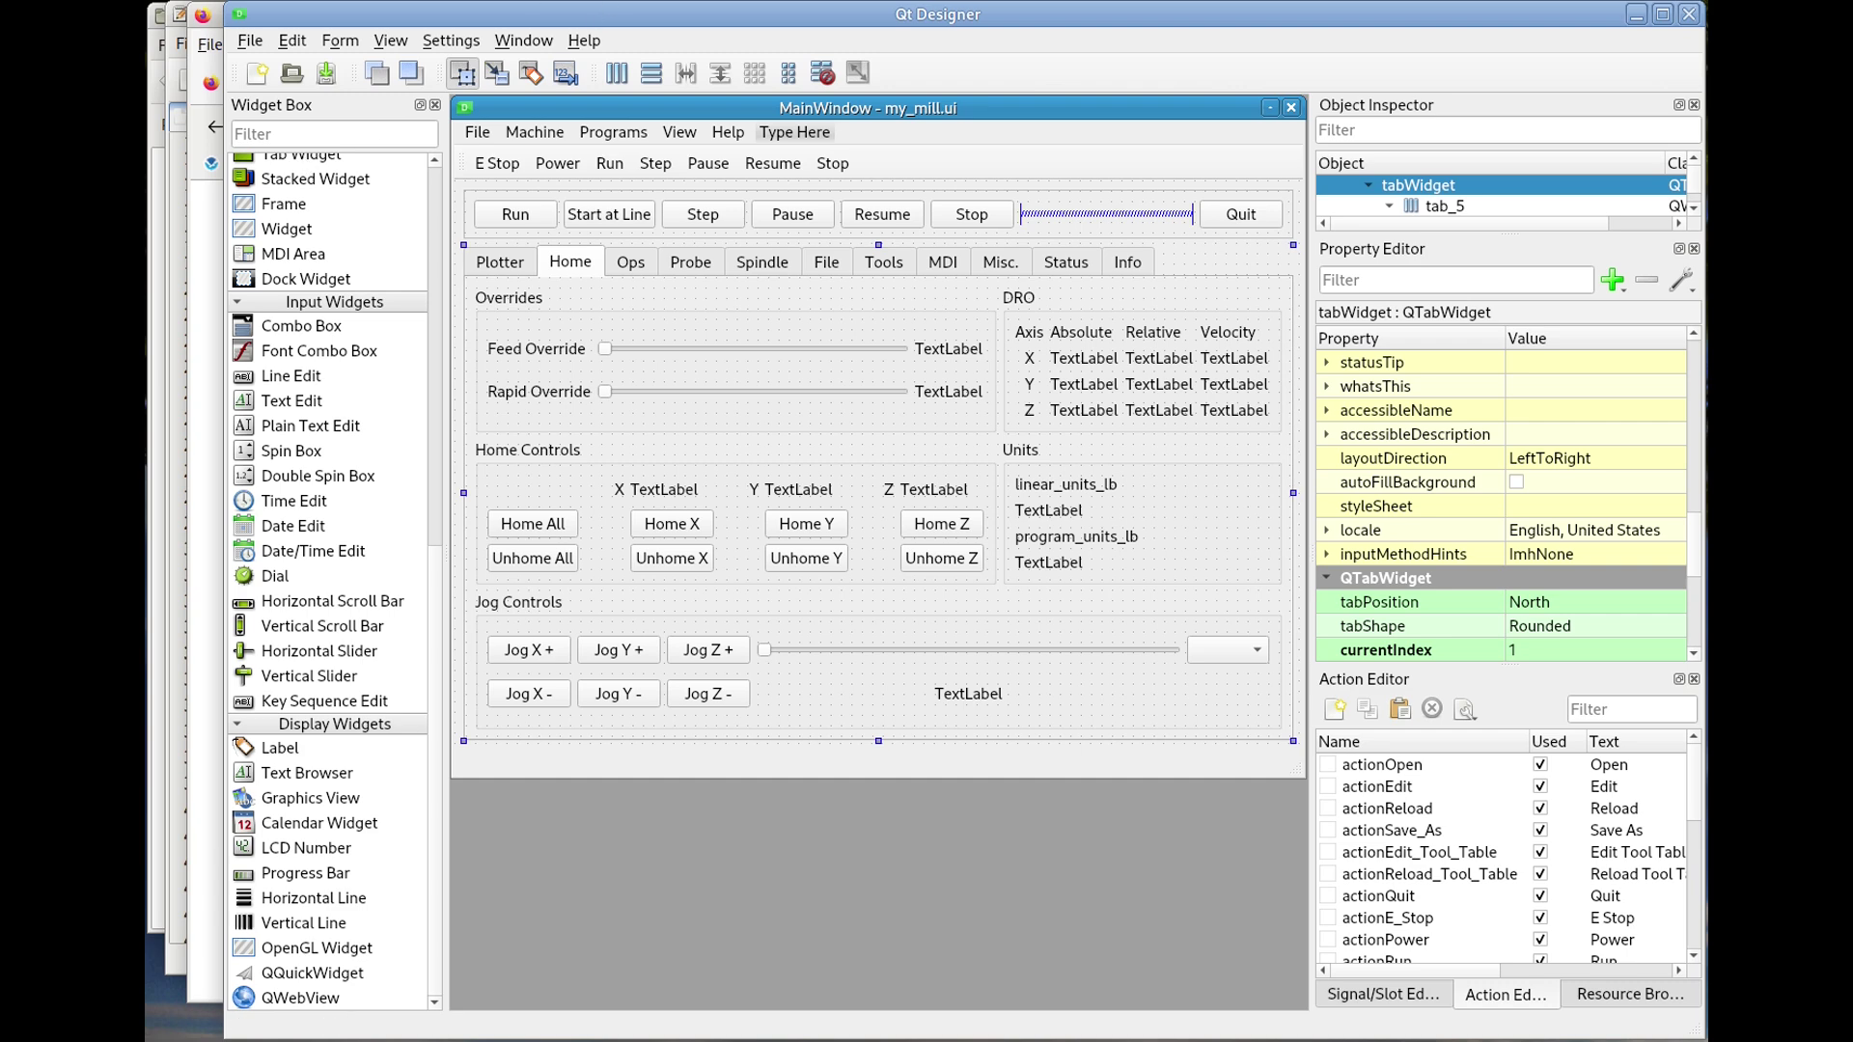
- In Pluma, insert variables 1000 through 1009, each with value 0.000000, at the start of parameters.var and save the file
key("alt+Tab")
left_click(538, 118)
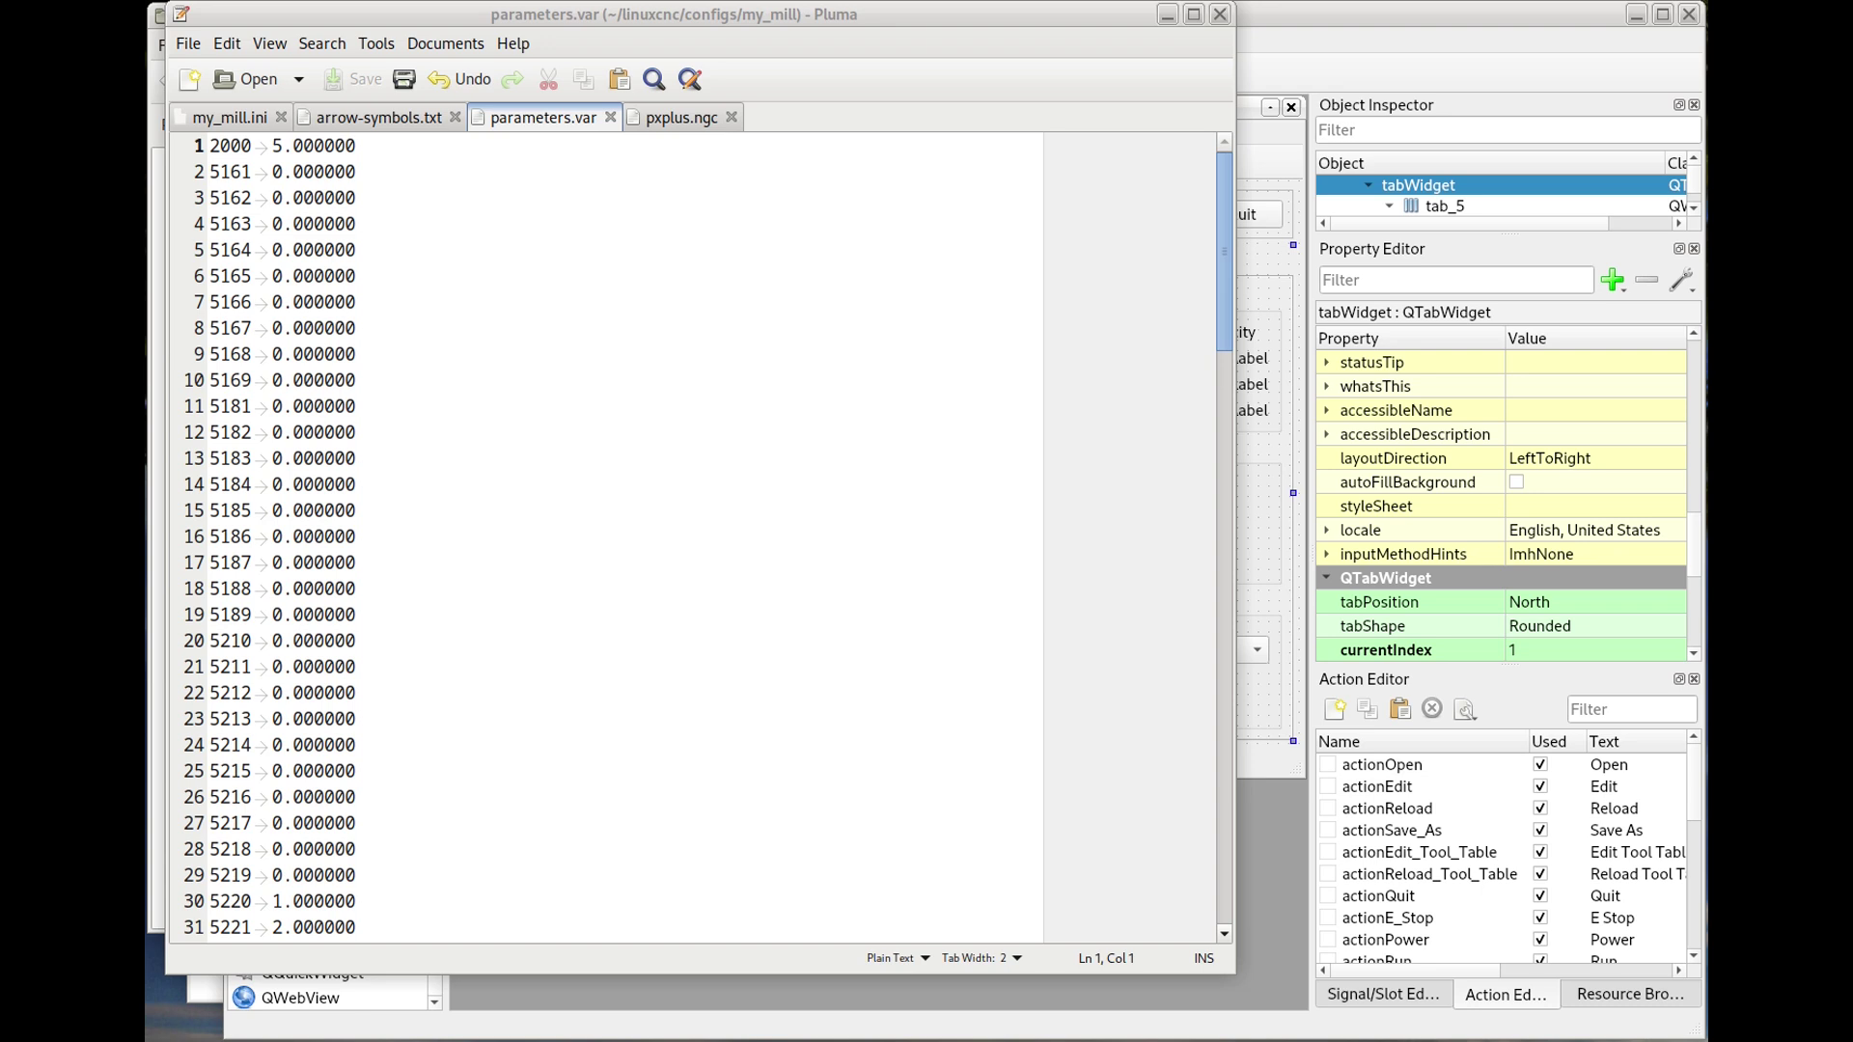
left_click(209, 145)
type("1000\t0.000000 1001\t0.000000 1002\t0.000000 1003\t0.000000 1004\t0.000000 1005\t0.000000 1006\t0.000000 1007\t0.000000 1008\t0.000000 1009\t0.000000")
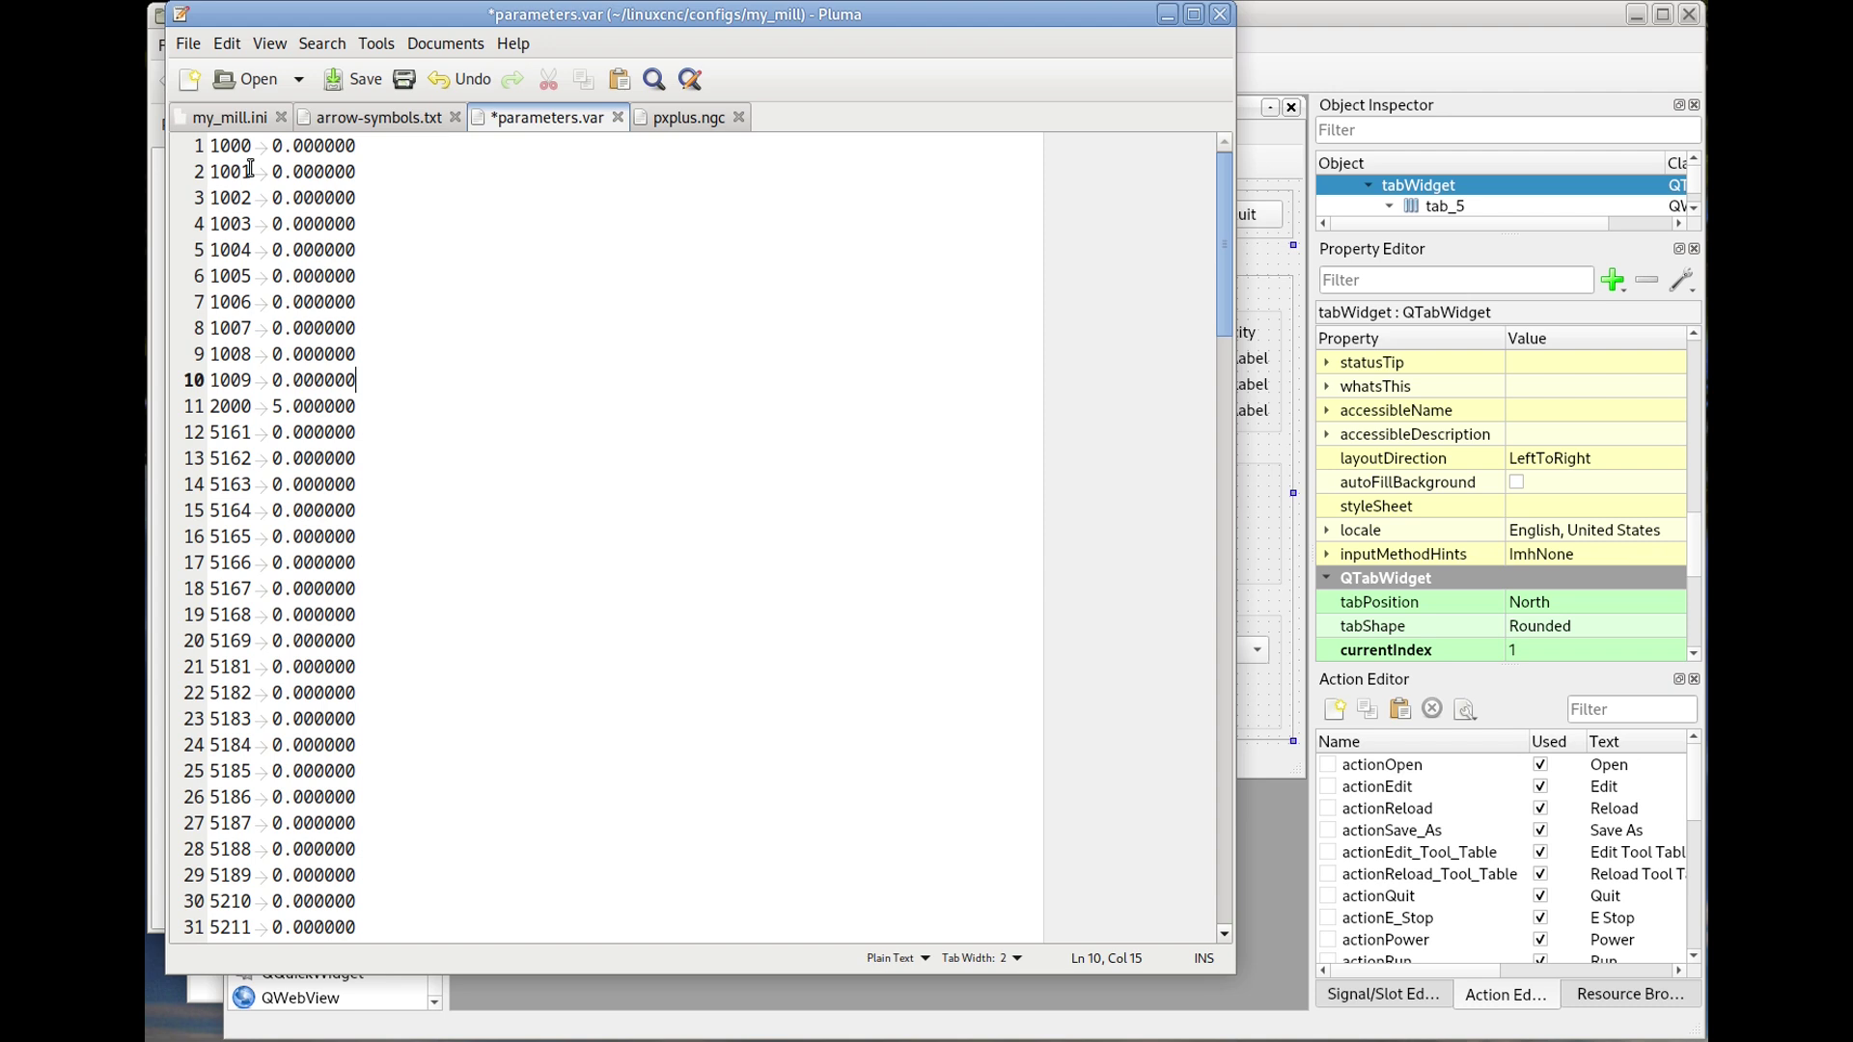
left_click(357, 82)
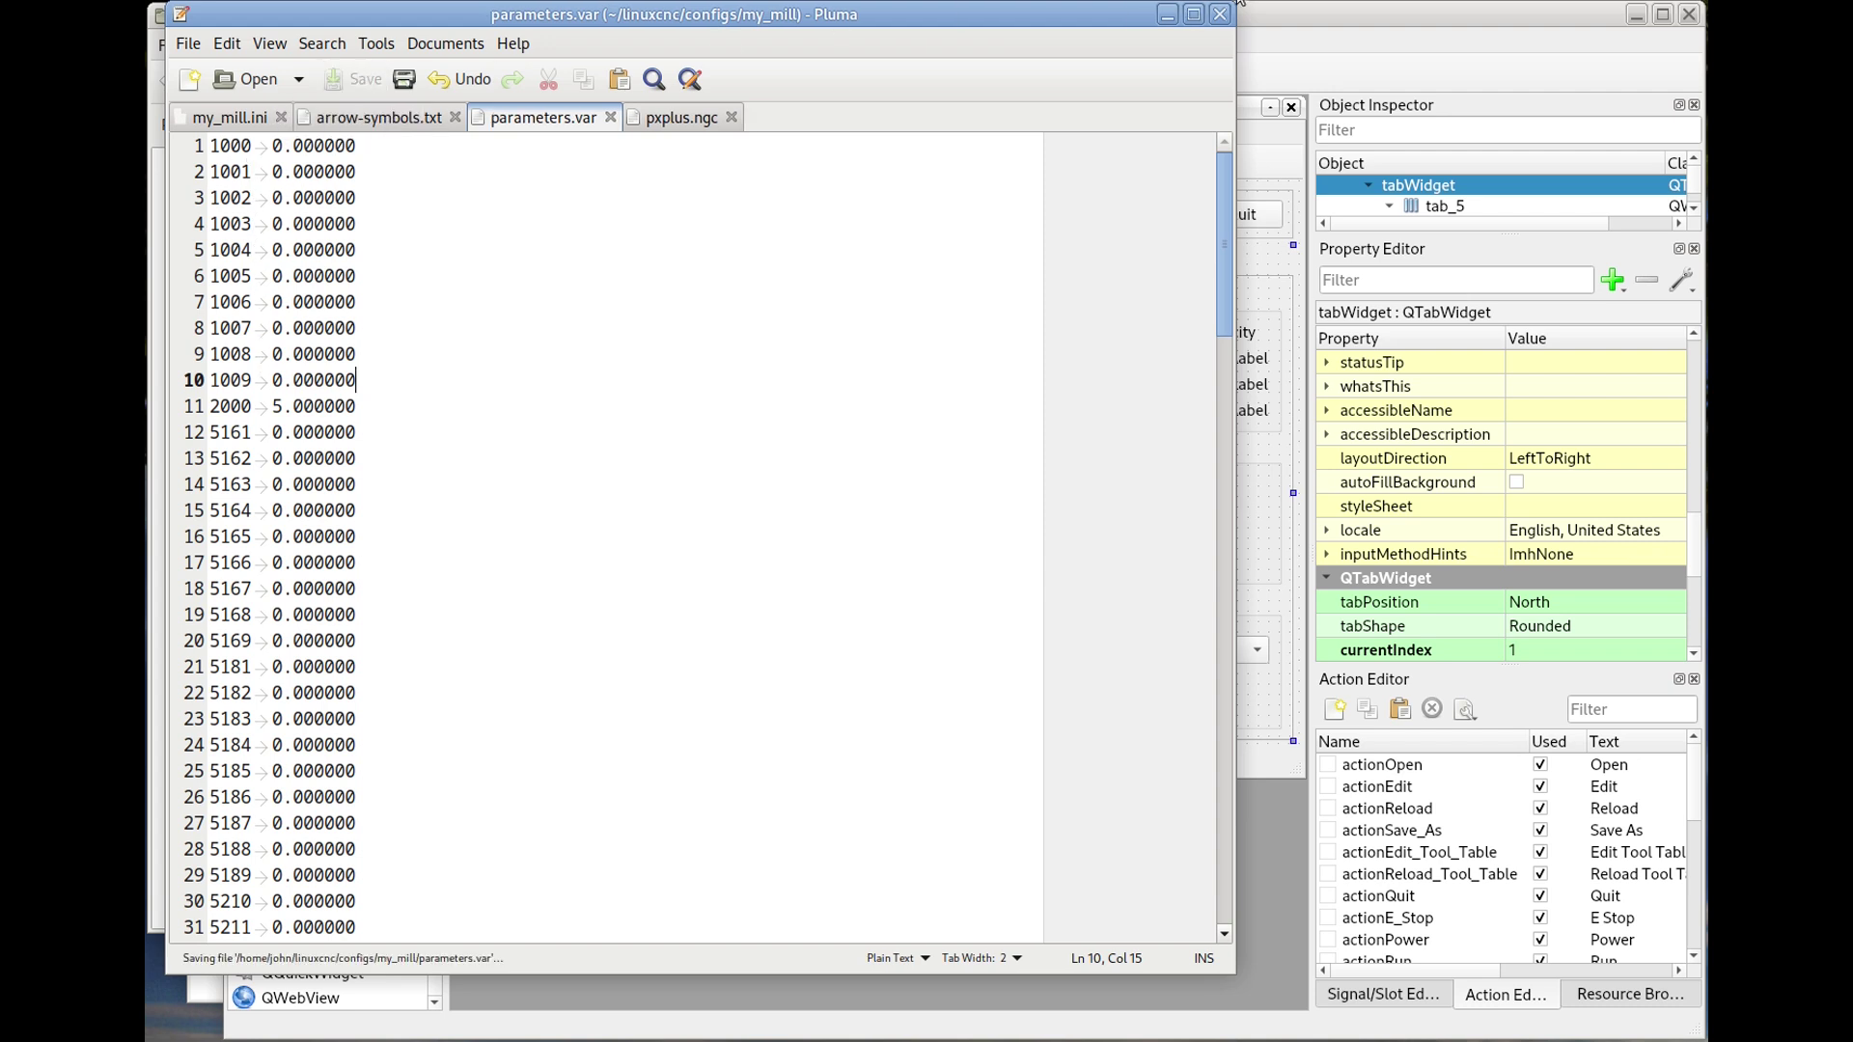
- Launch the My Mill configuration in LinuxCNC and show its Ops page
left_click(1416, 2)
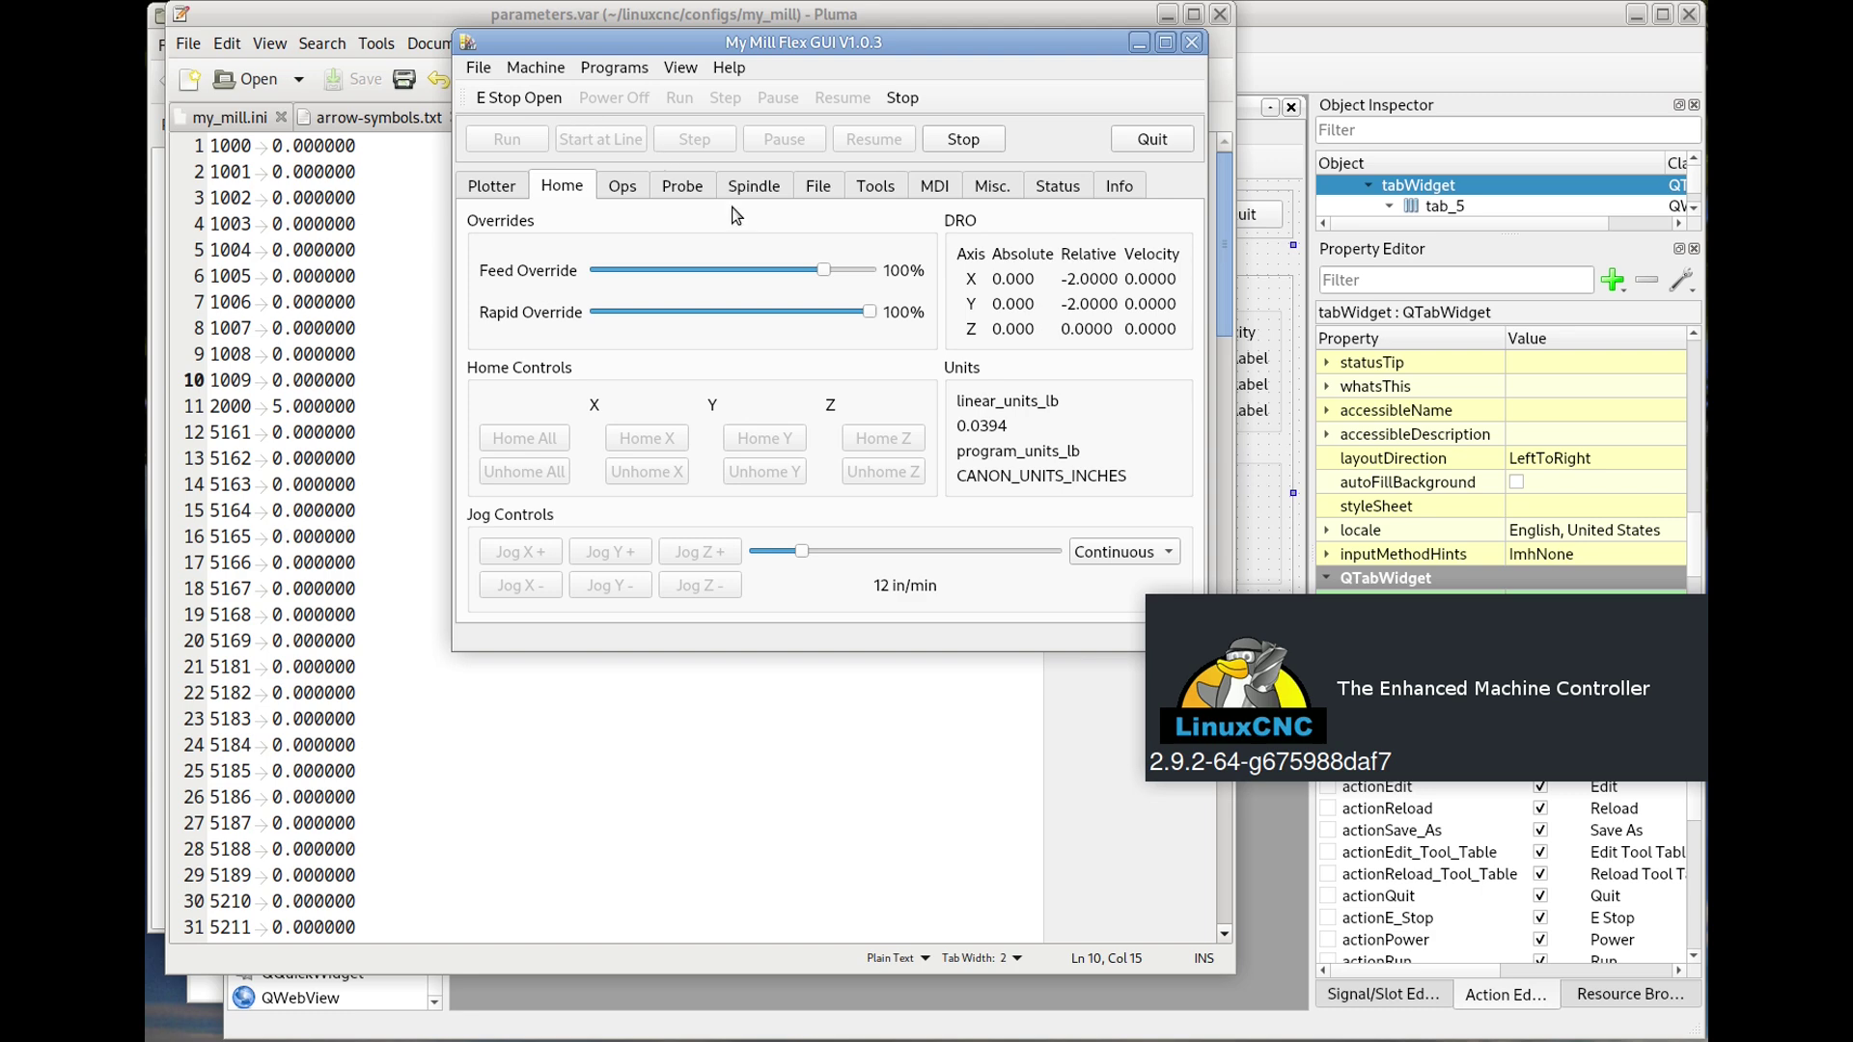
left_click(617, 183)
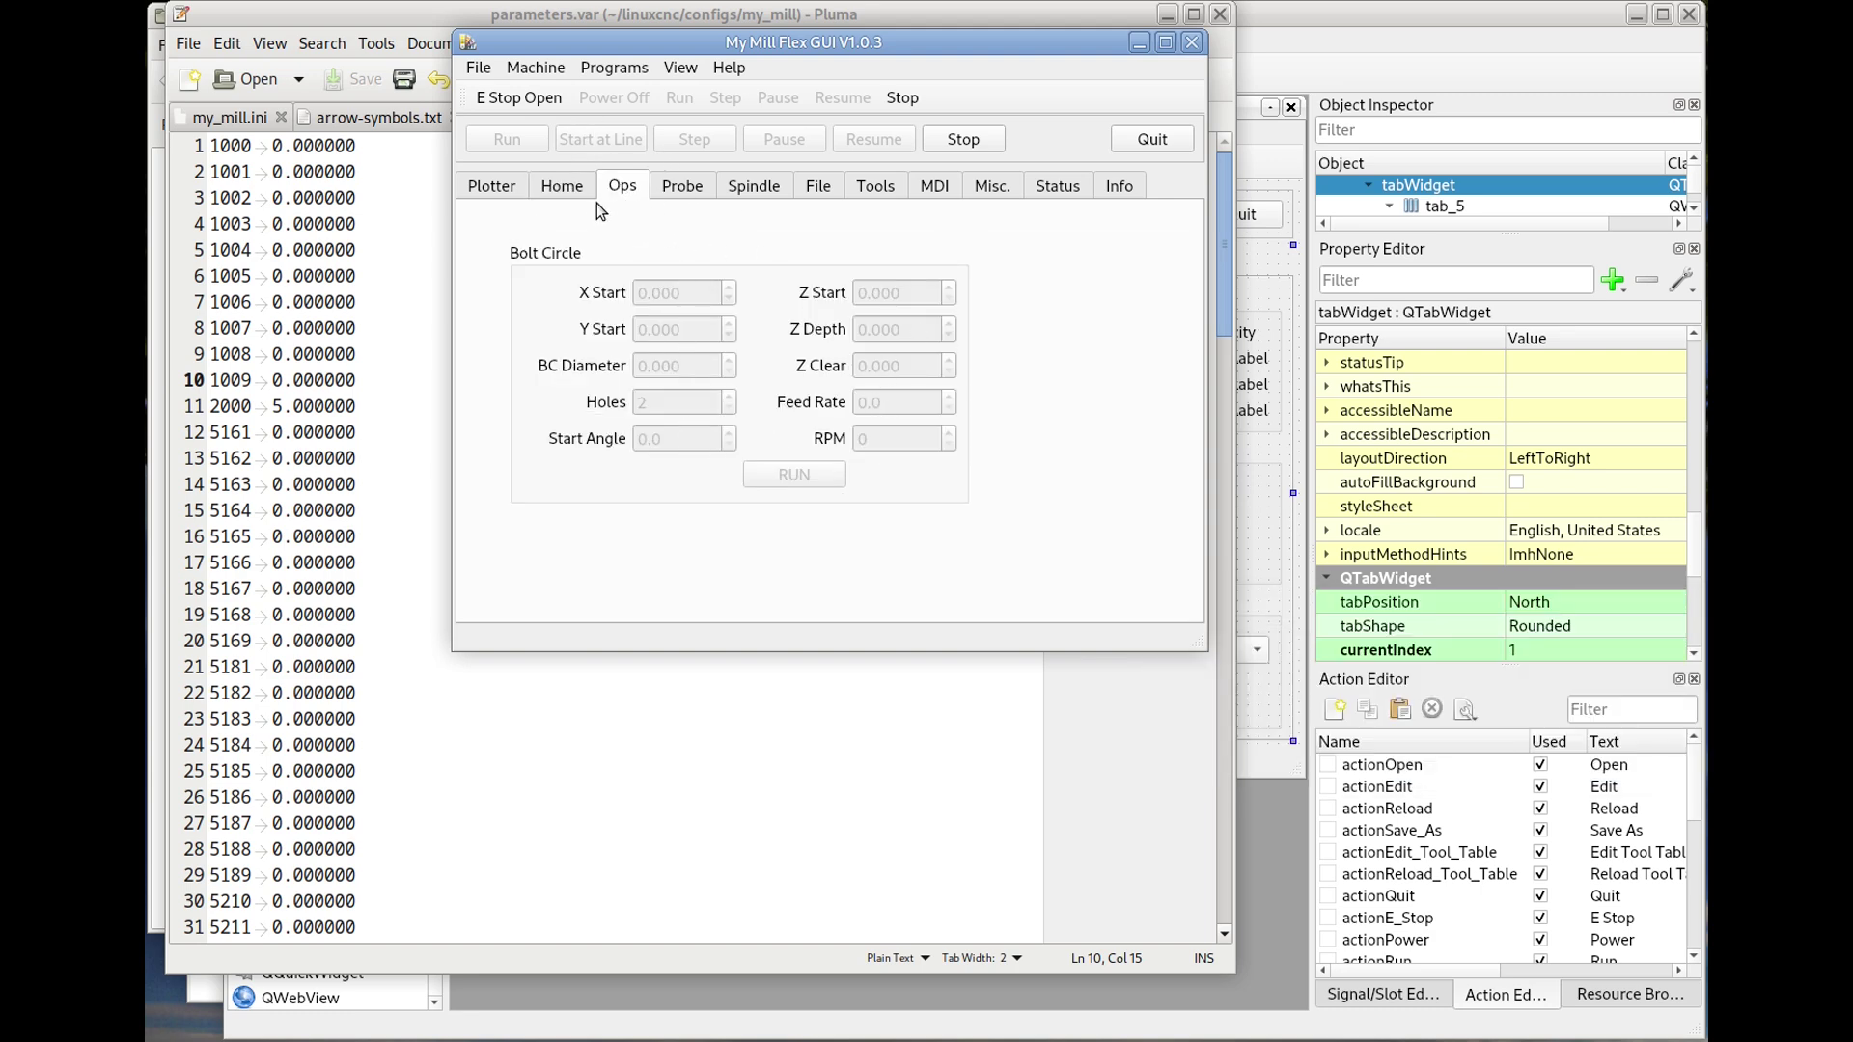
- Release the E Stop, turn the machine power on and home all axes
left_click(570, 189)
left_click(529, 99)
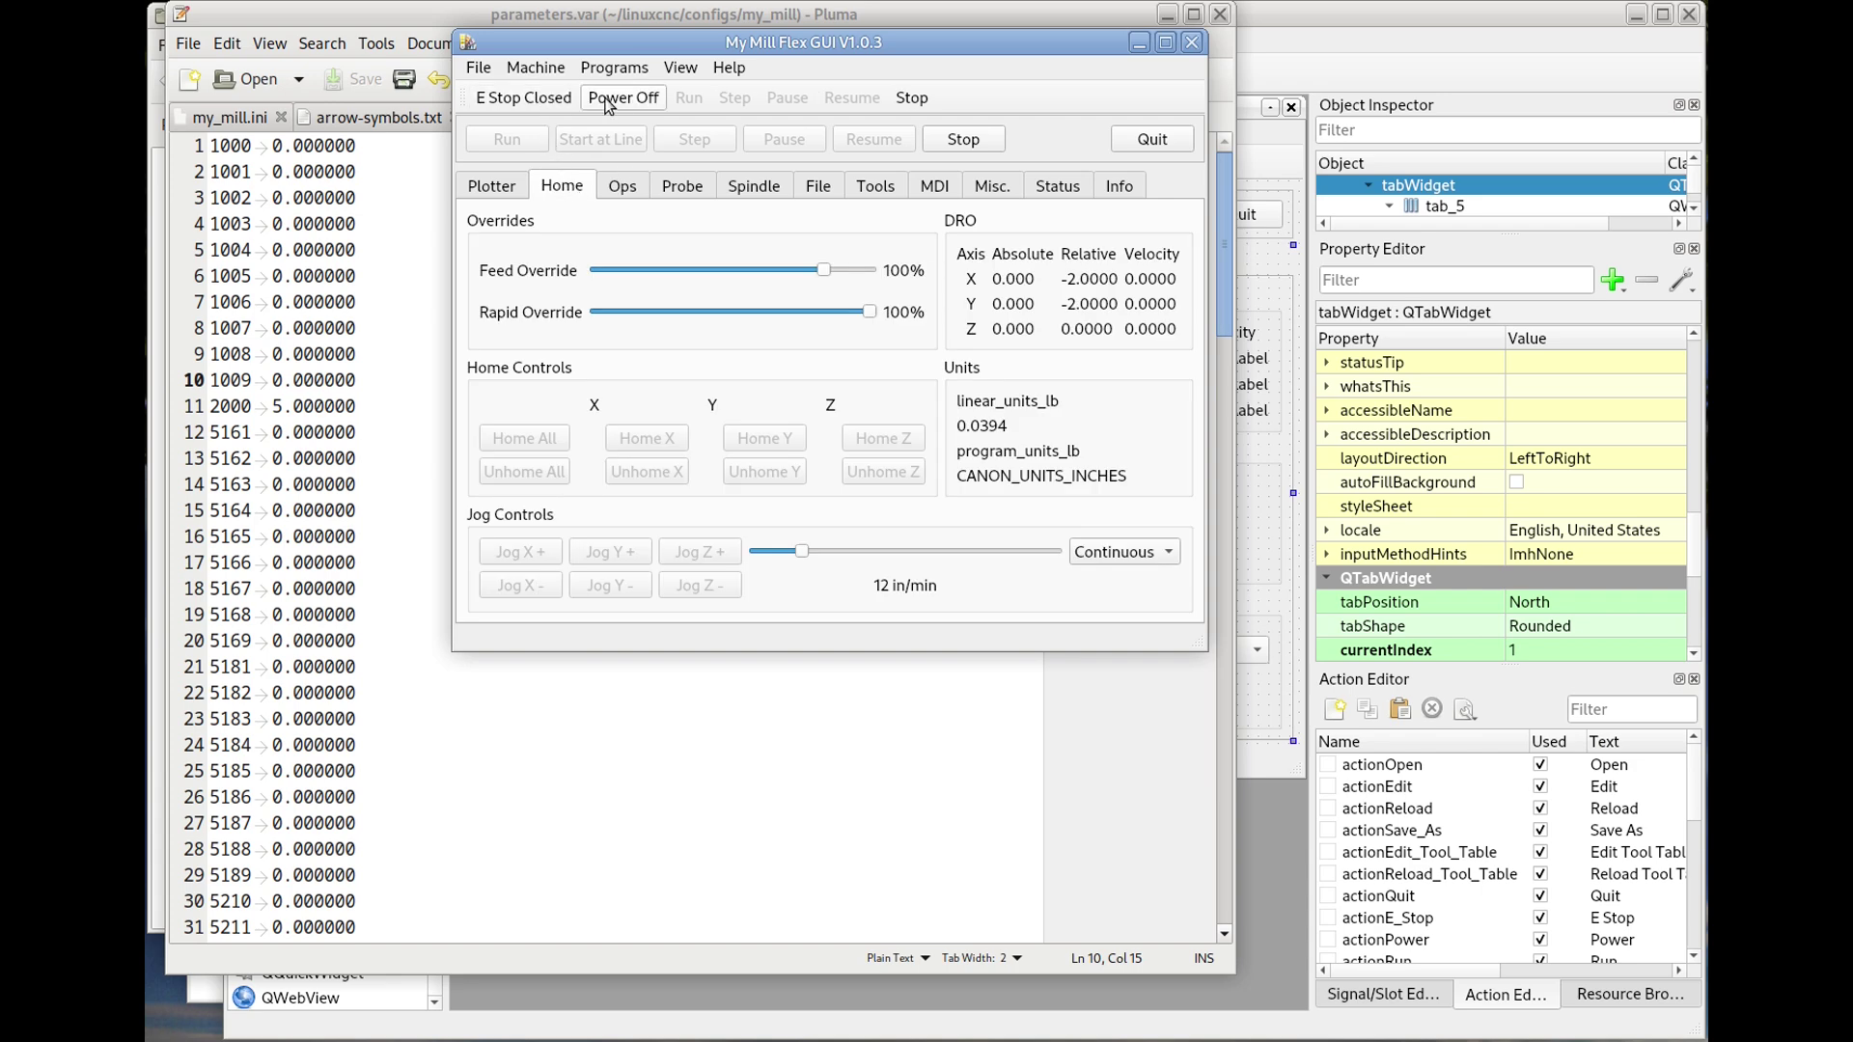
left_click(619, 98)
left_click(623, 185)
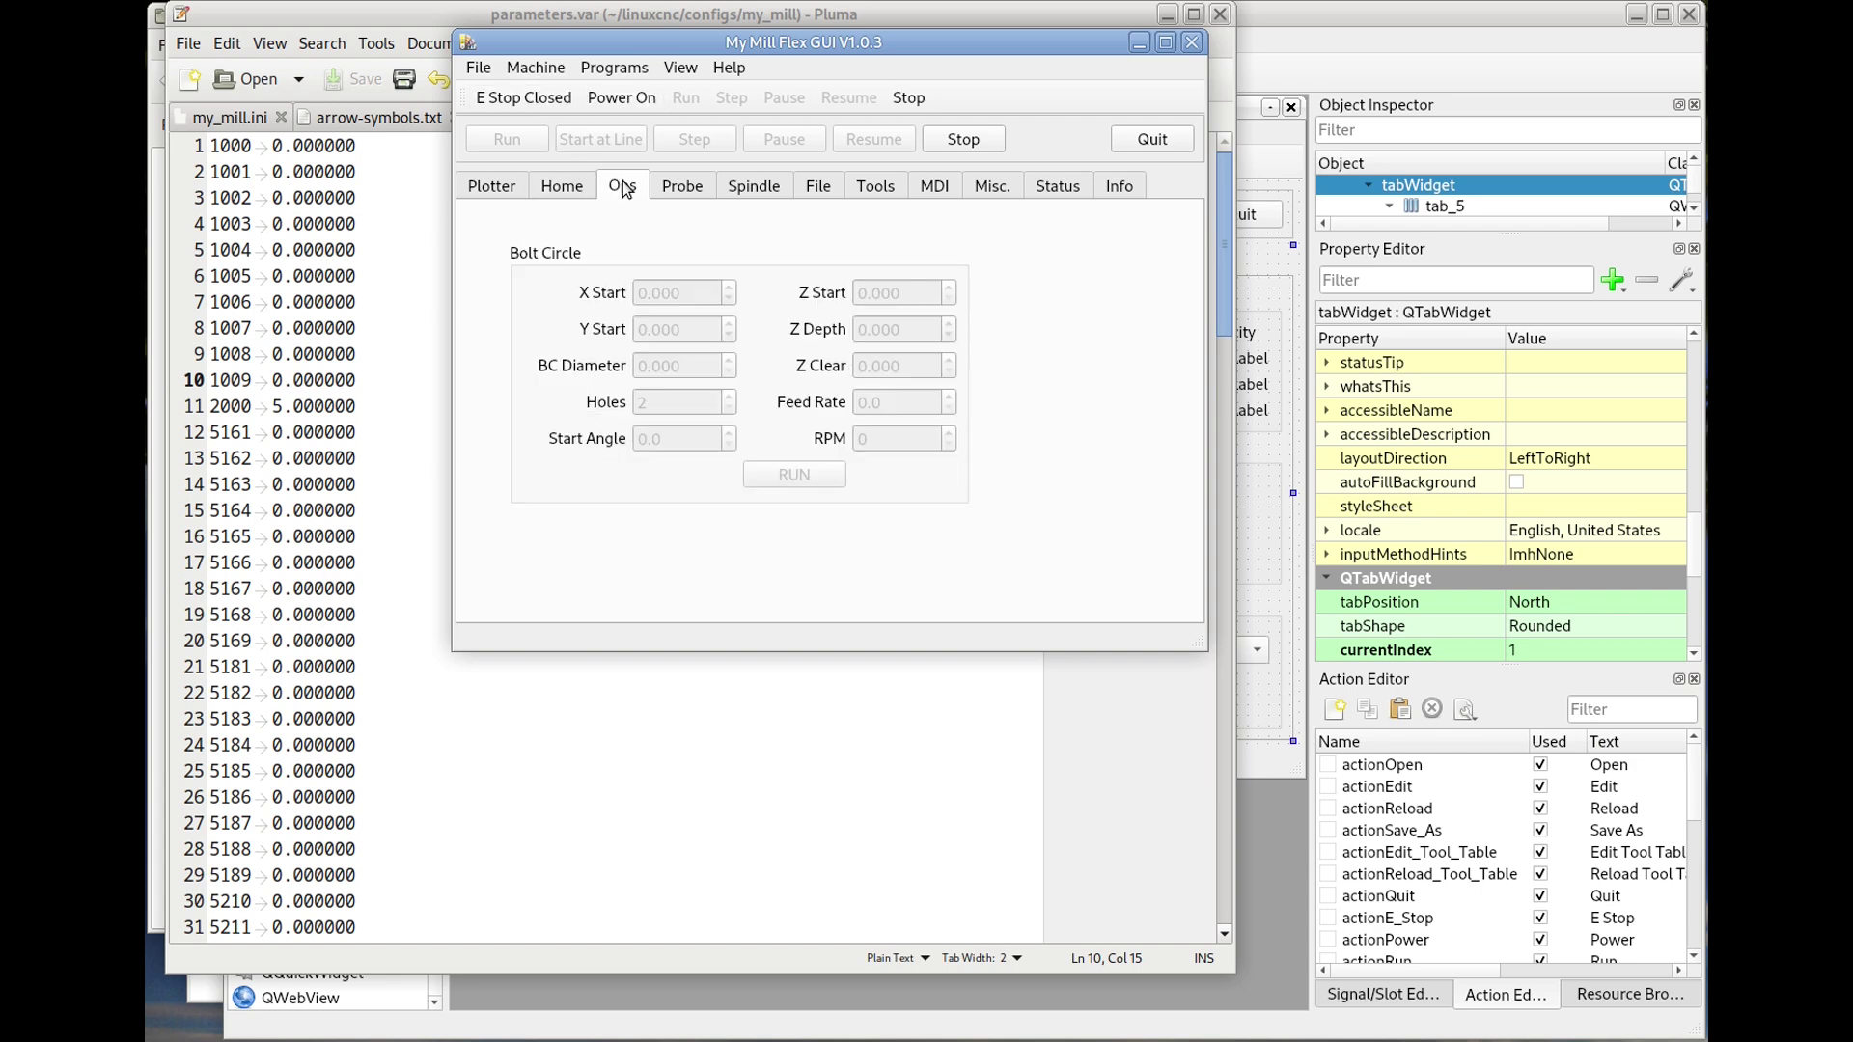
left_click(572, 185)
left_click(542, 442)
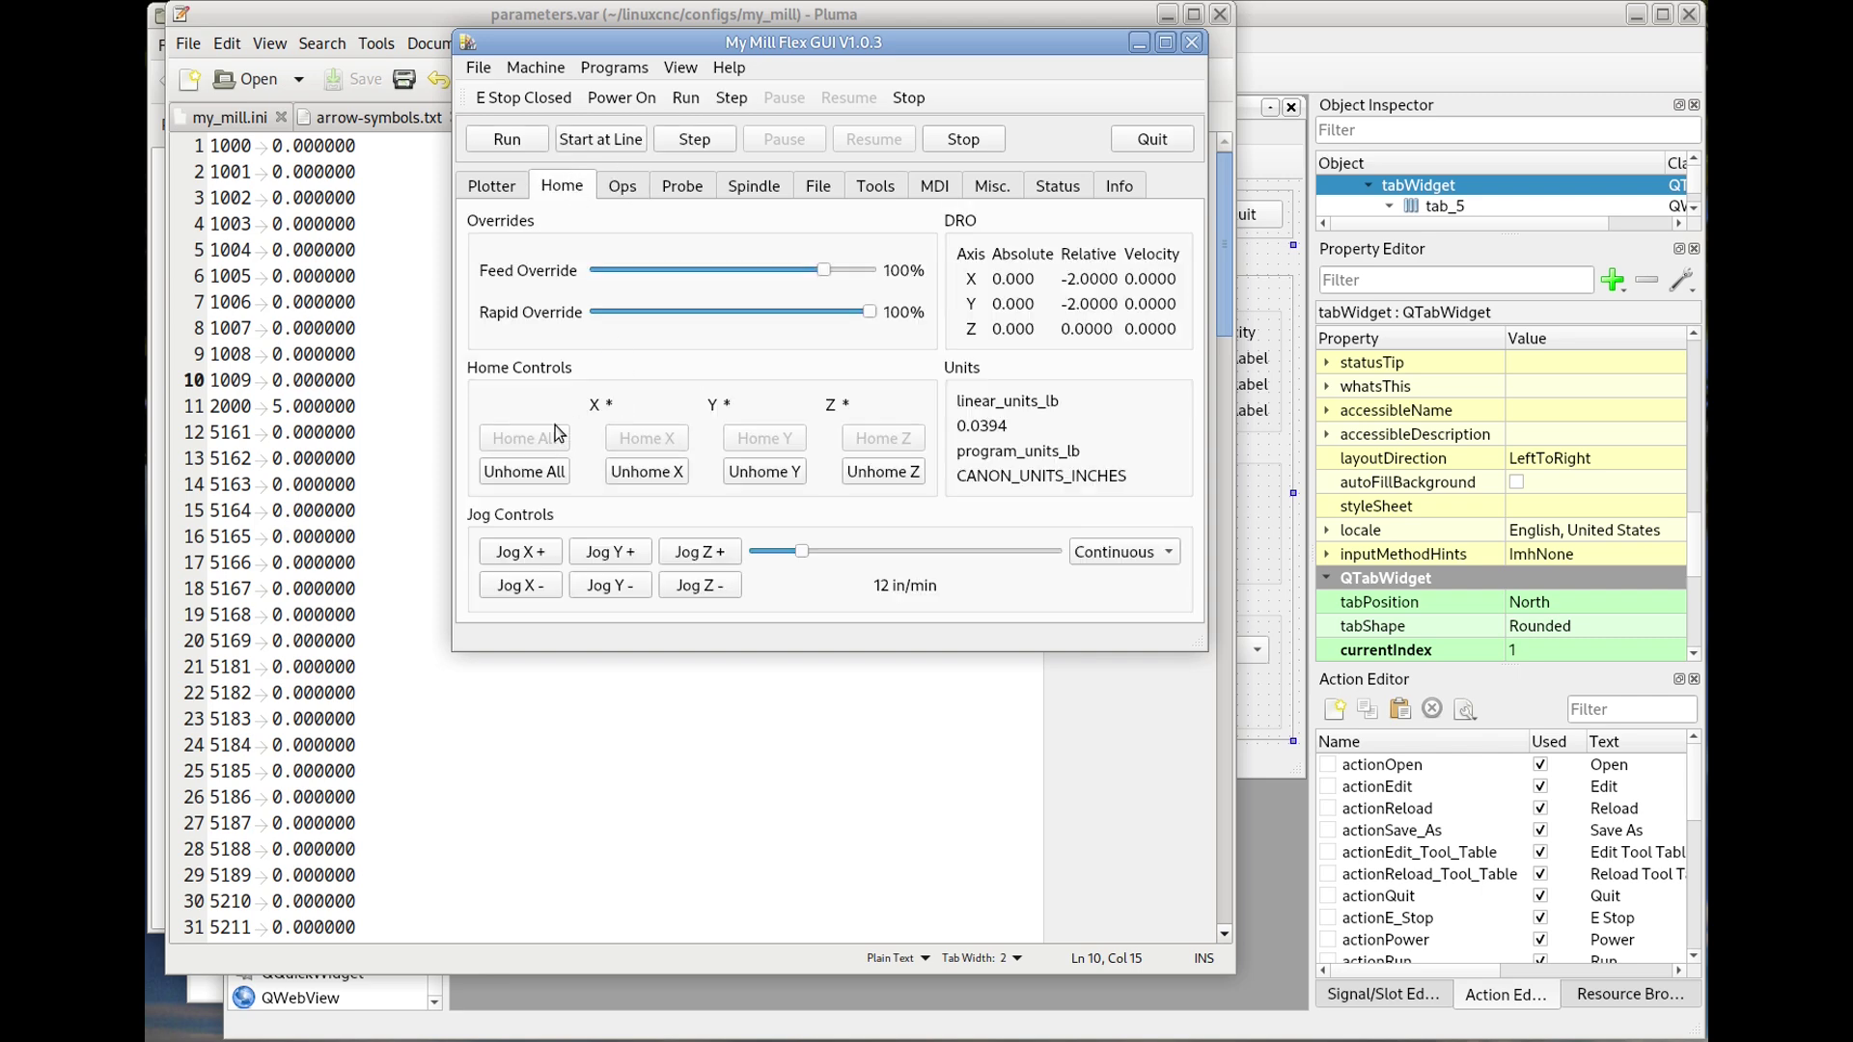
- Change Holes on the Ops page to 3 and back to 2, and reload parameters.var in Pluma to check variable 1003
left_click(625, 188)
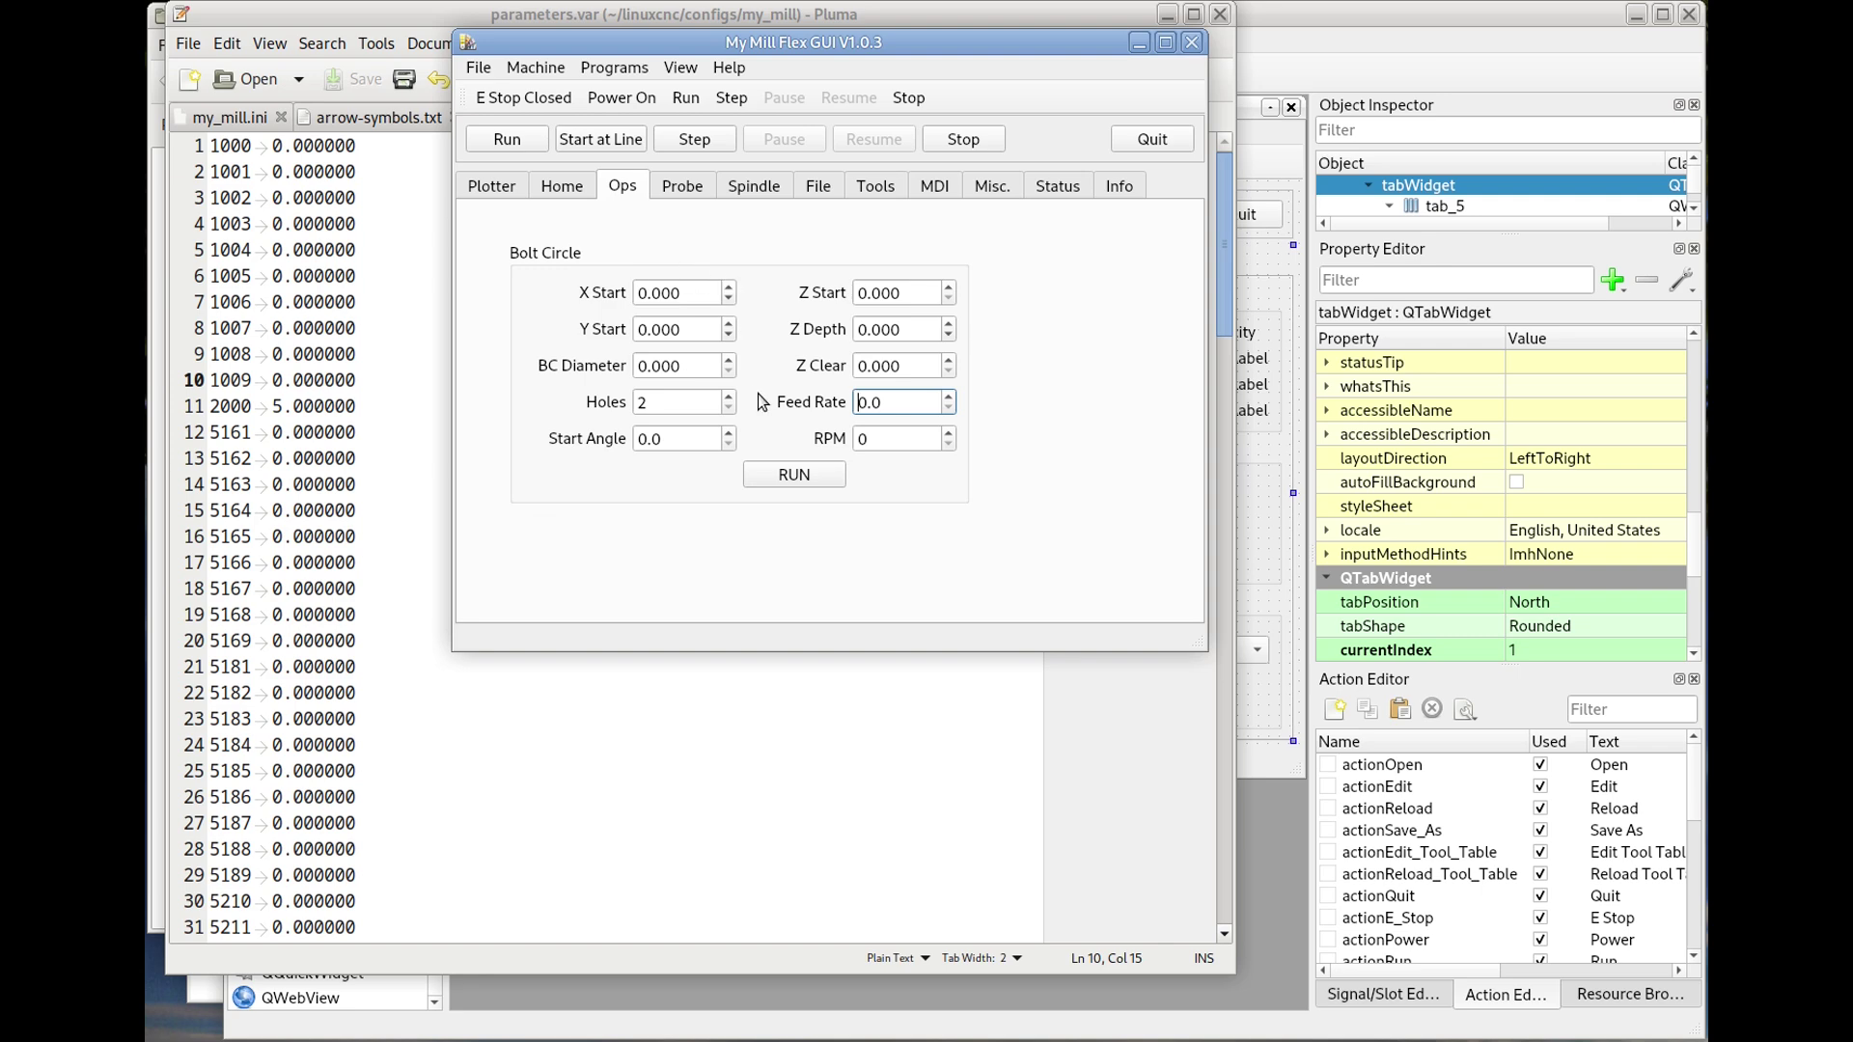
left_click(731, 406)
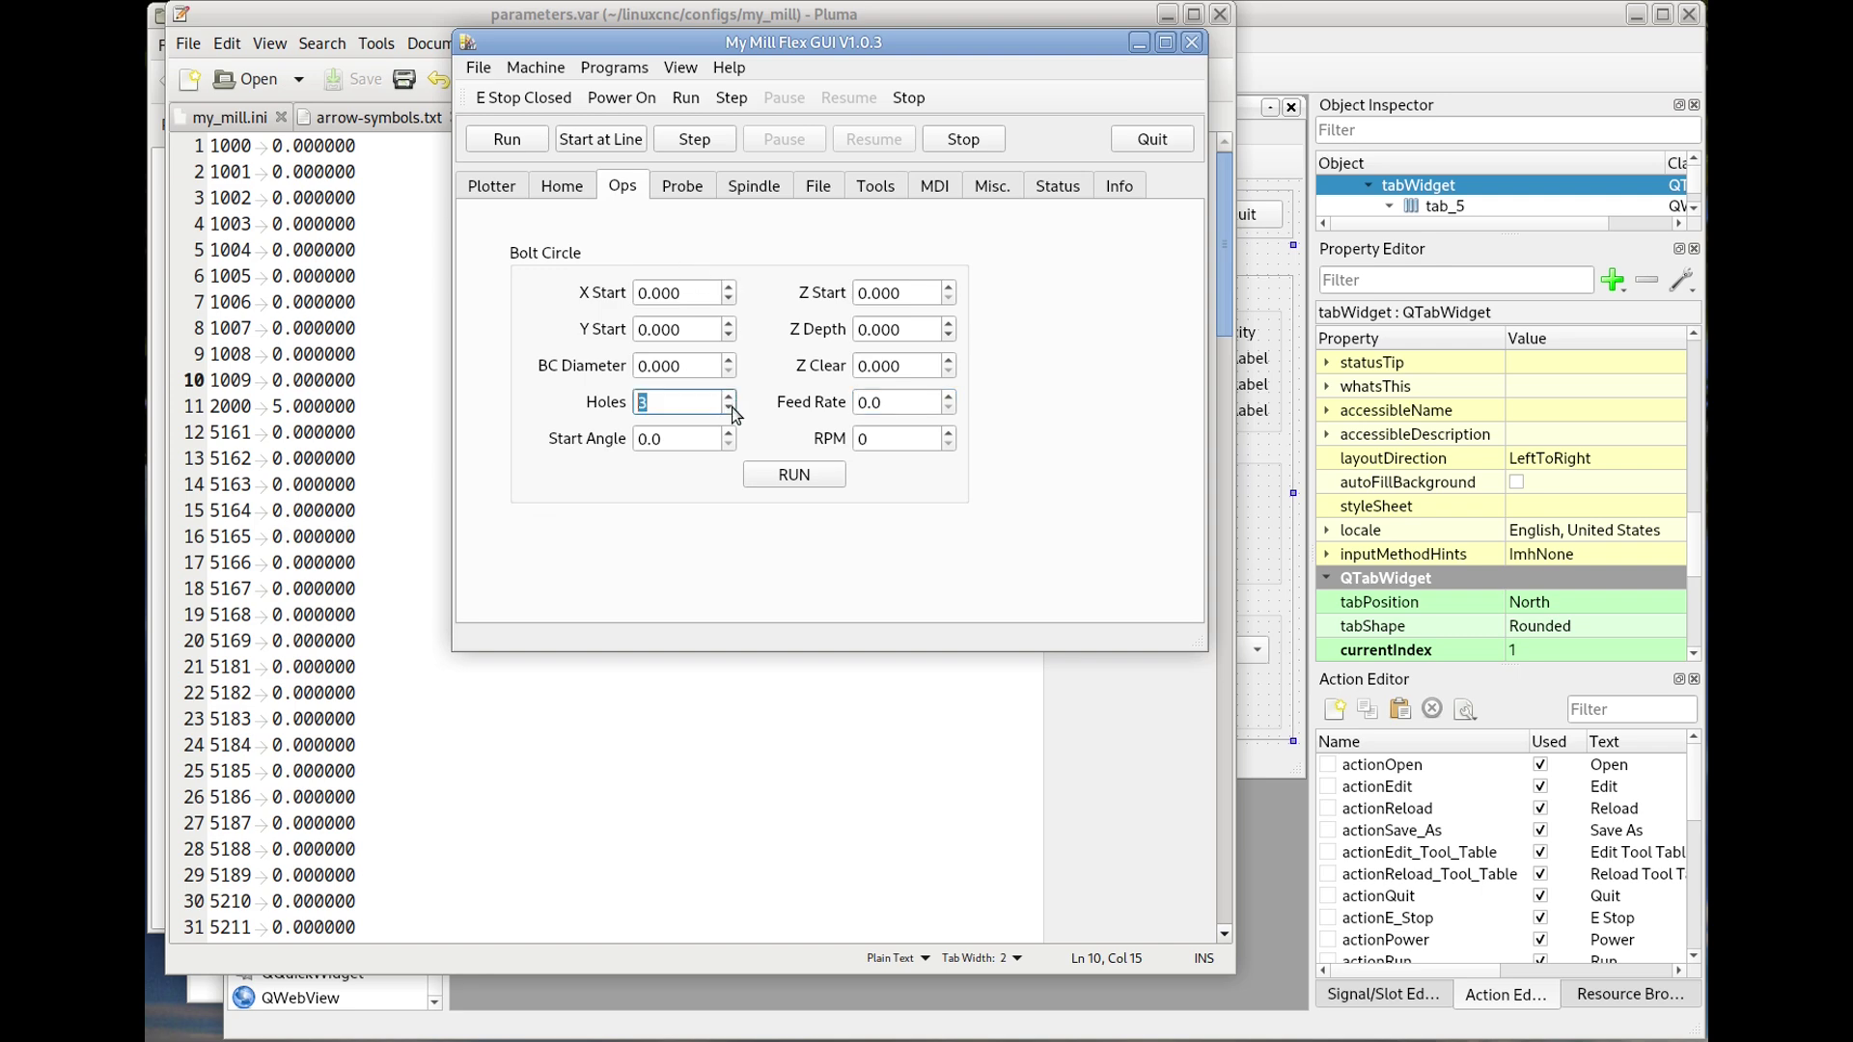
left_click(402, 284)
left_click(1081, 166)
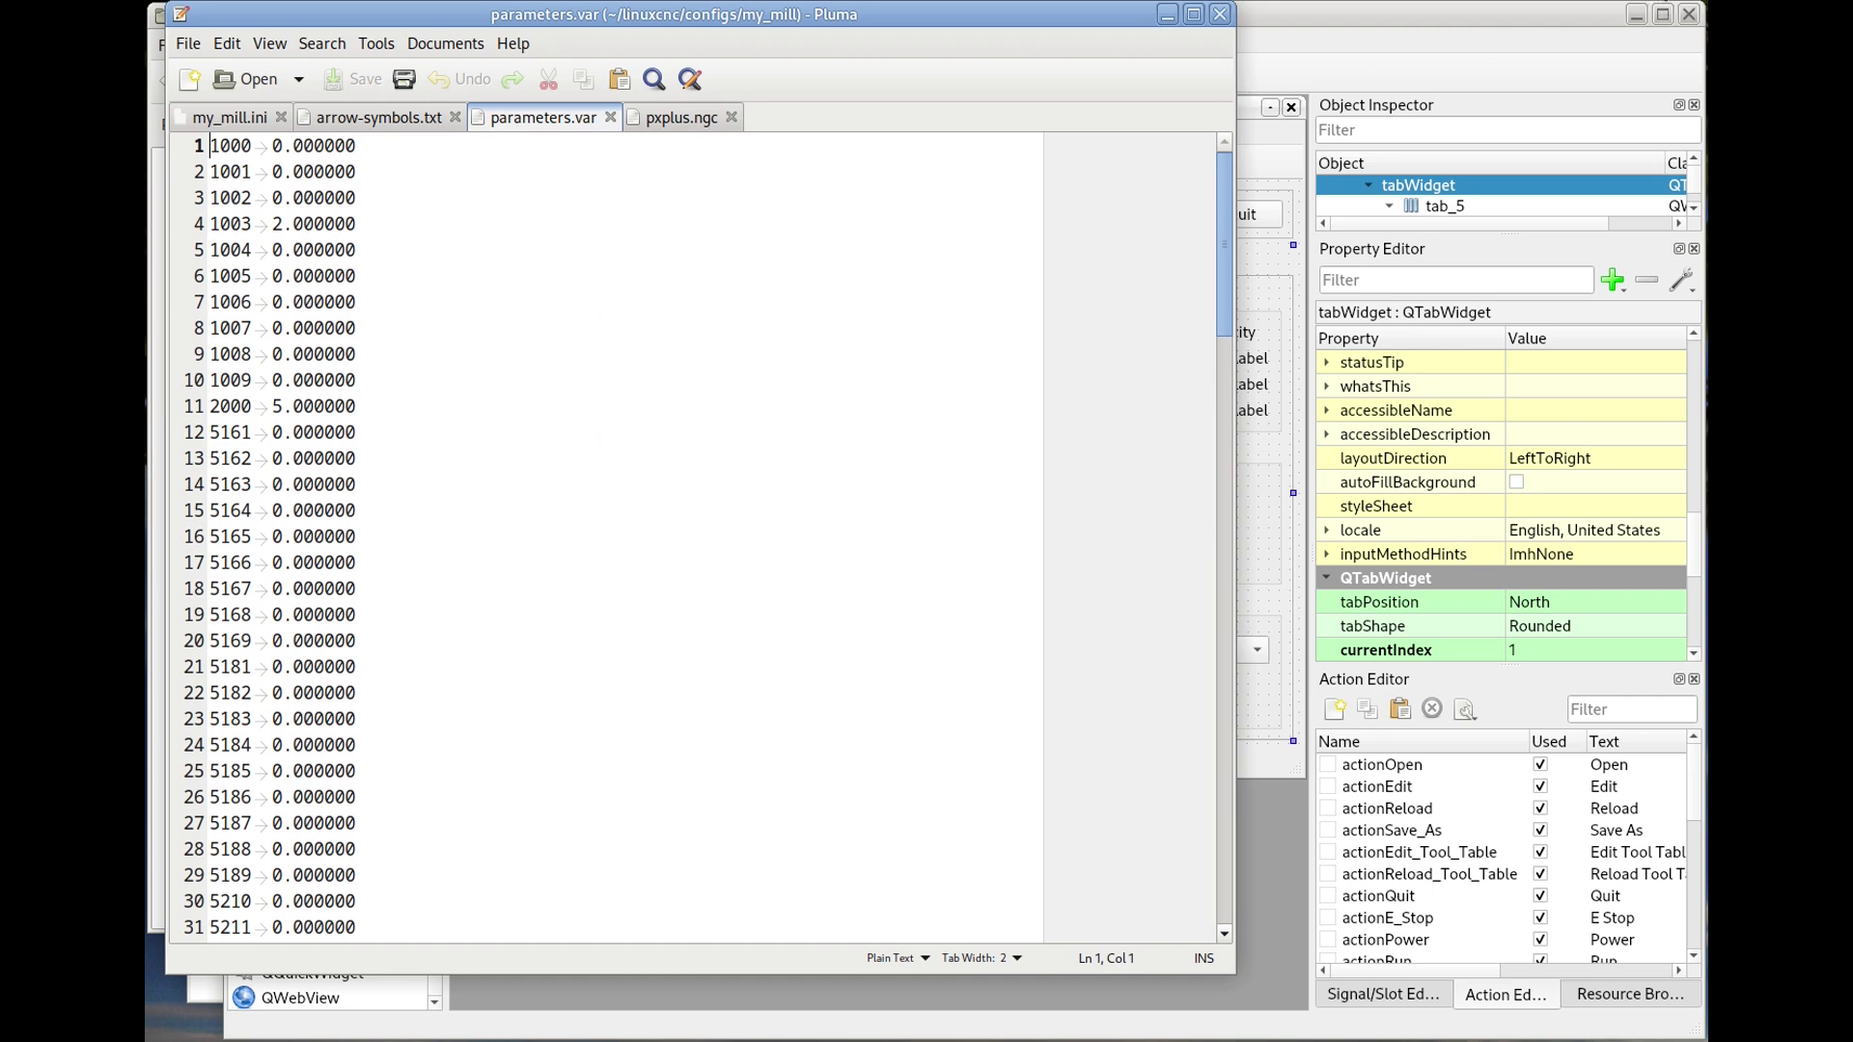
- Switch back to the My Mill window and quit it
key("alt+Tab")
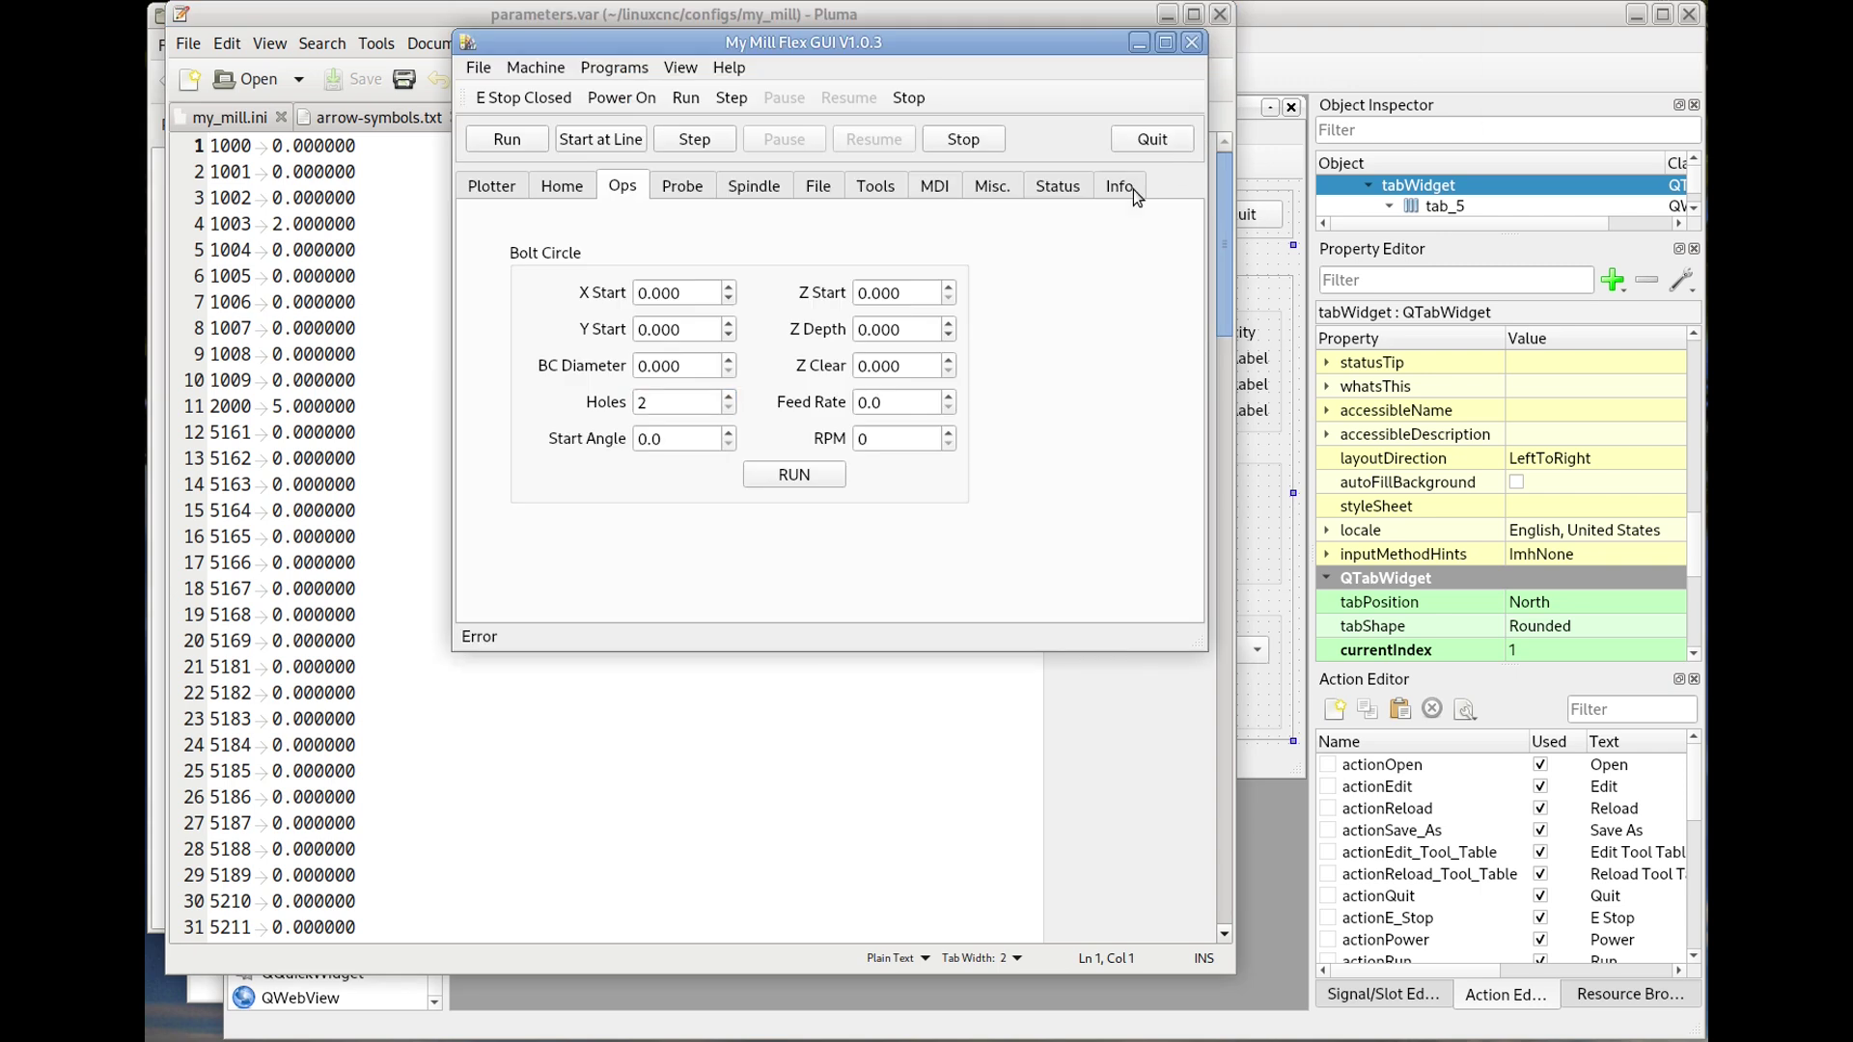
left_click(1154, 138)
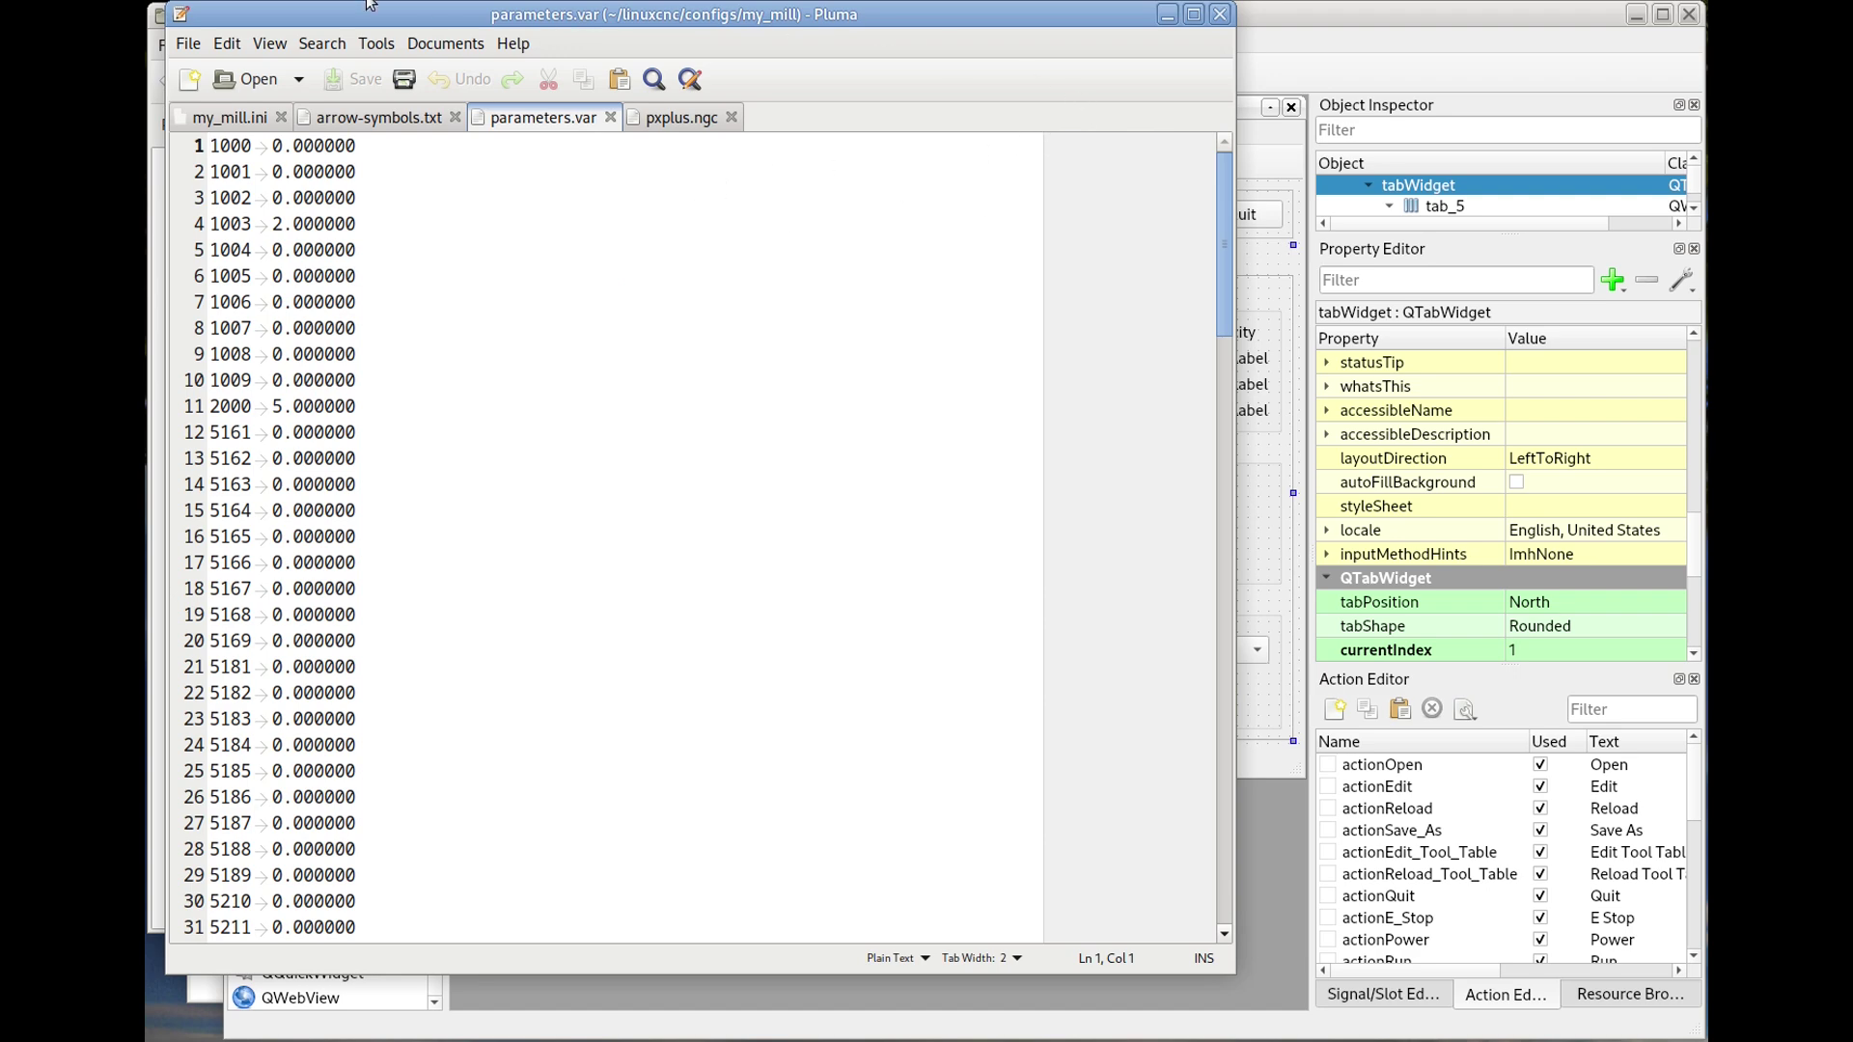
- In the file manager, create a folder named subroutines inside my_mill and open it
left_click(318, 0)
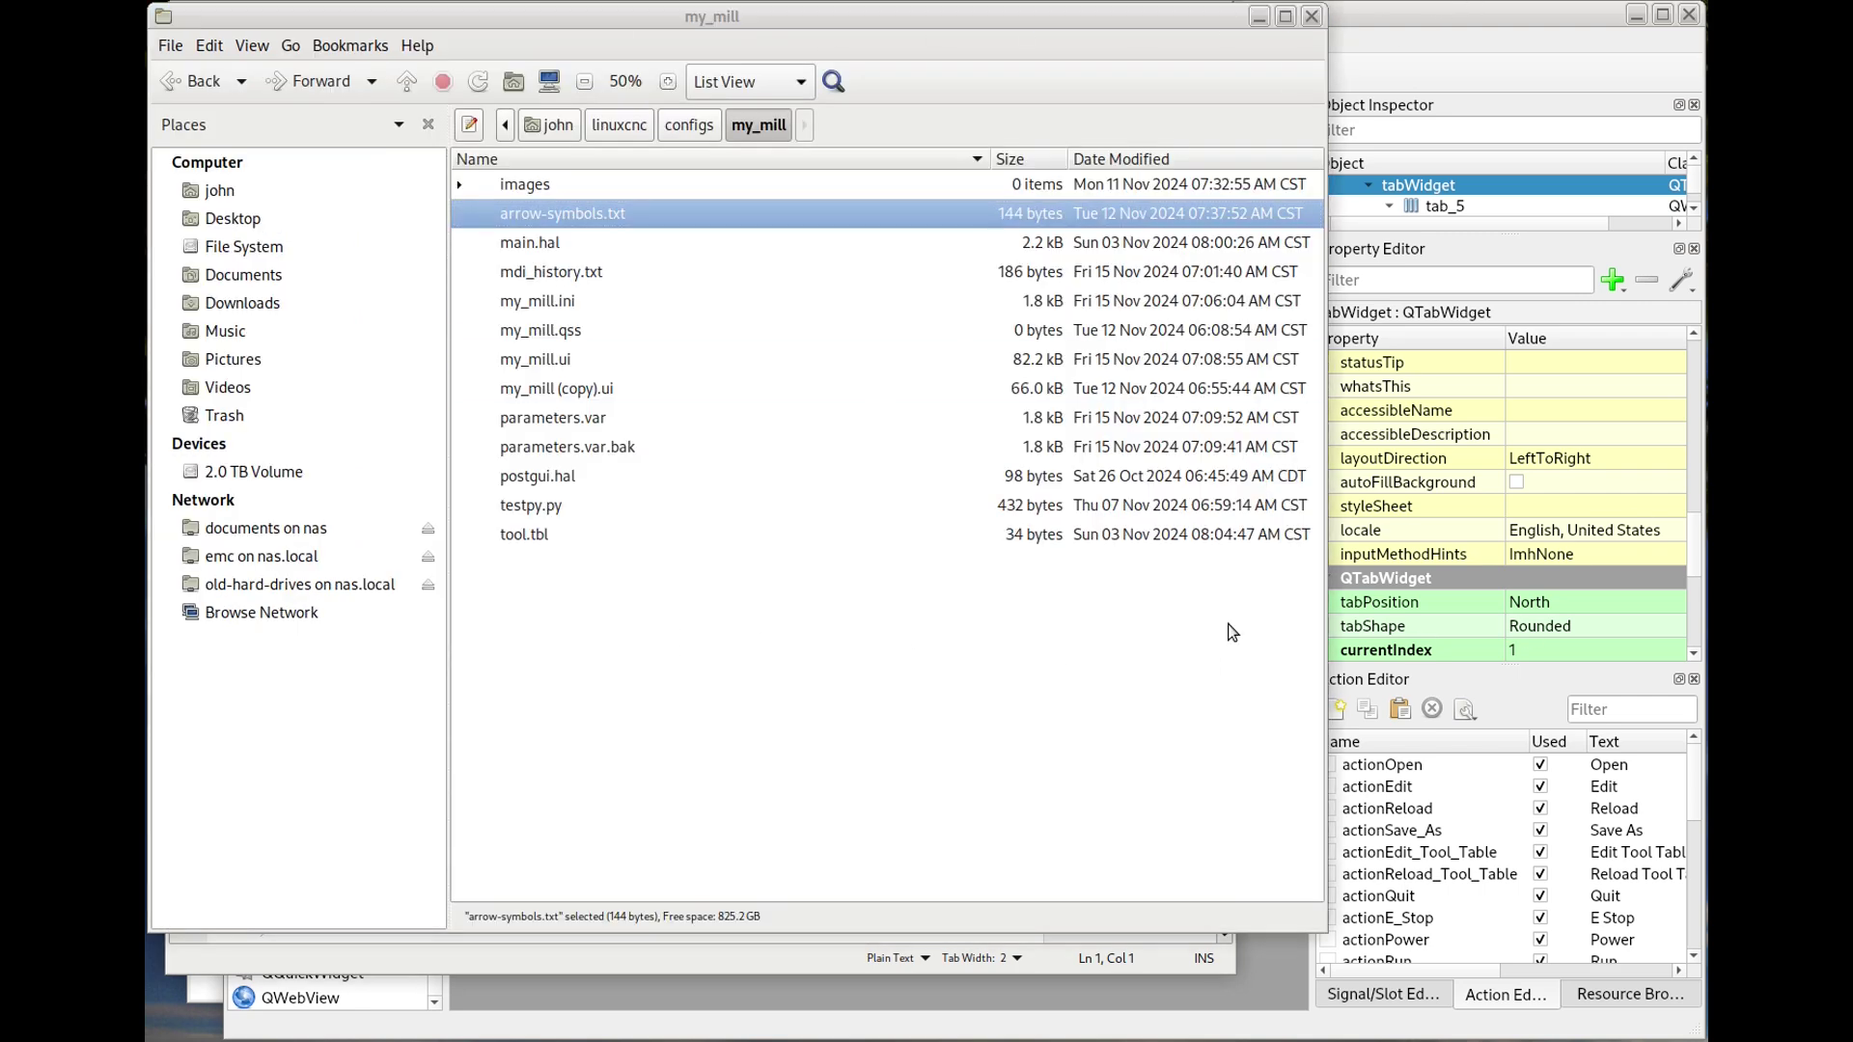
right_click(647, 636)
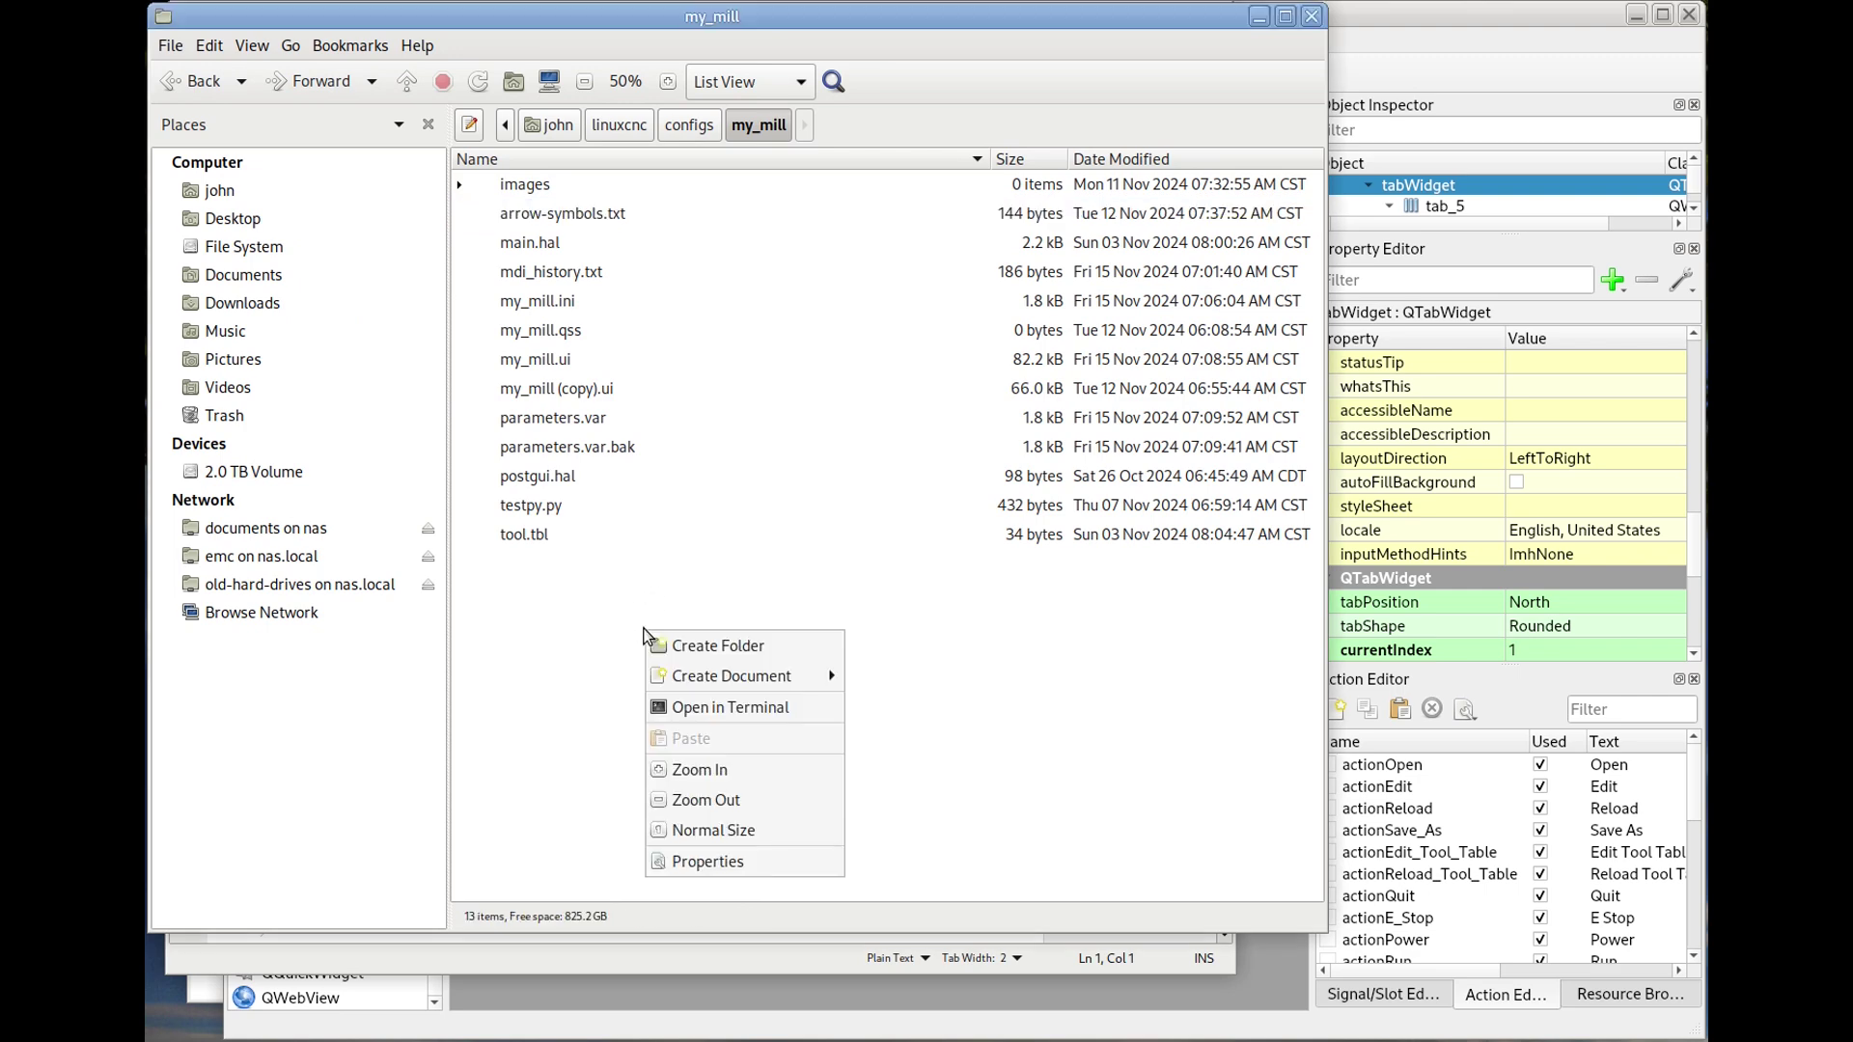
left_click(743, 647)
type("s")
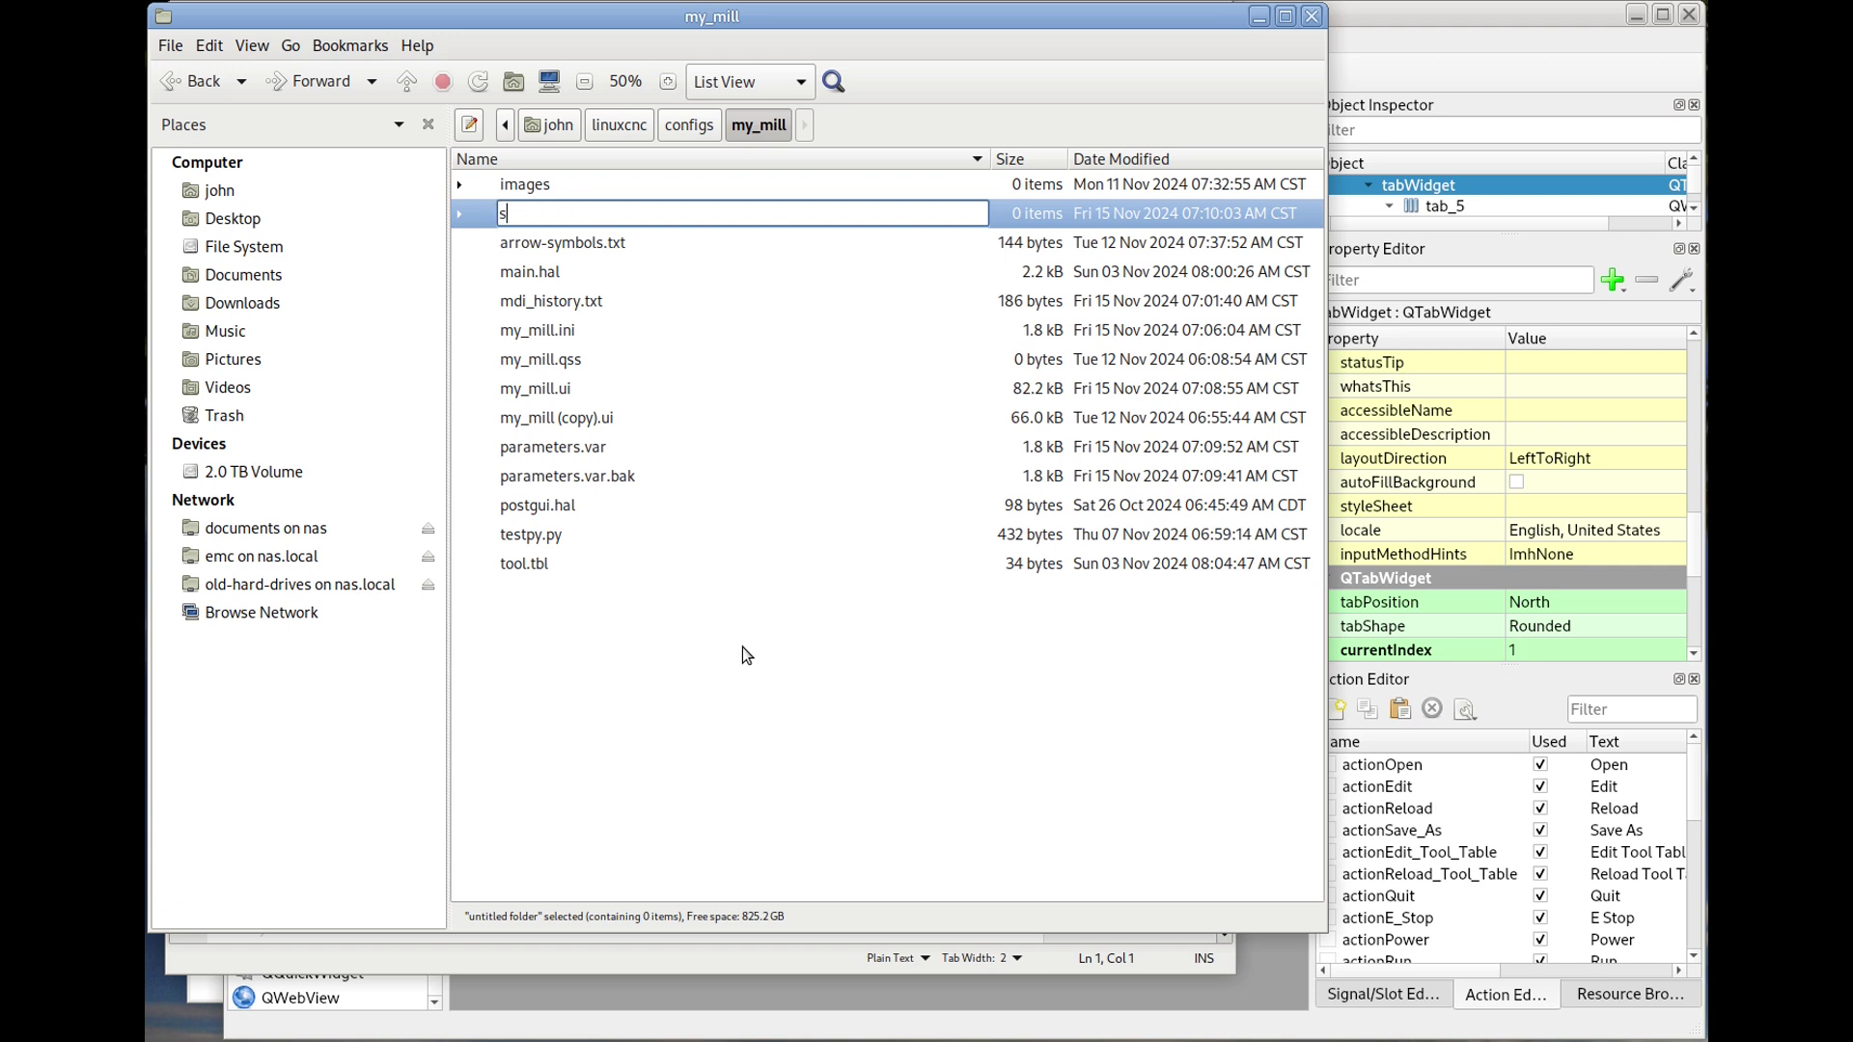
type("ubroutines")
key("Return")
key("Return")
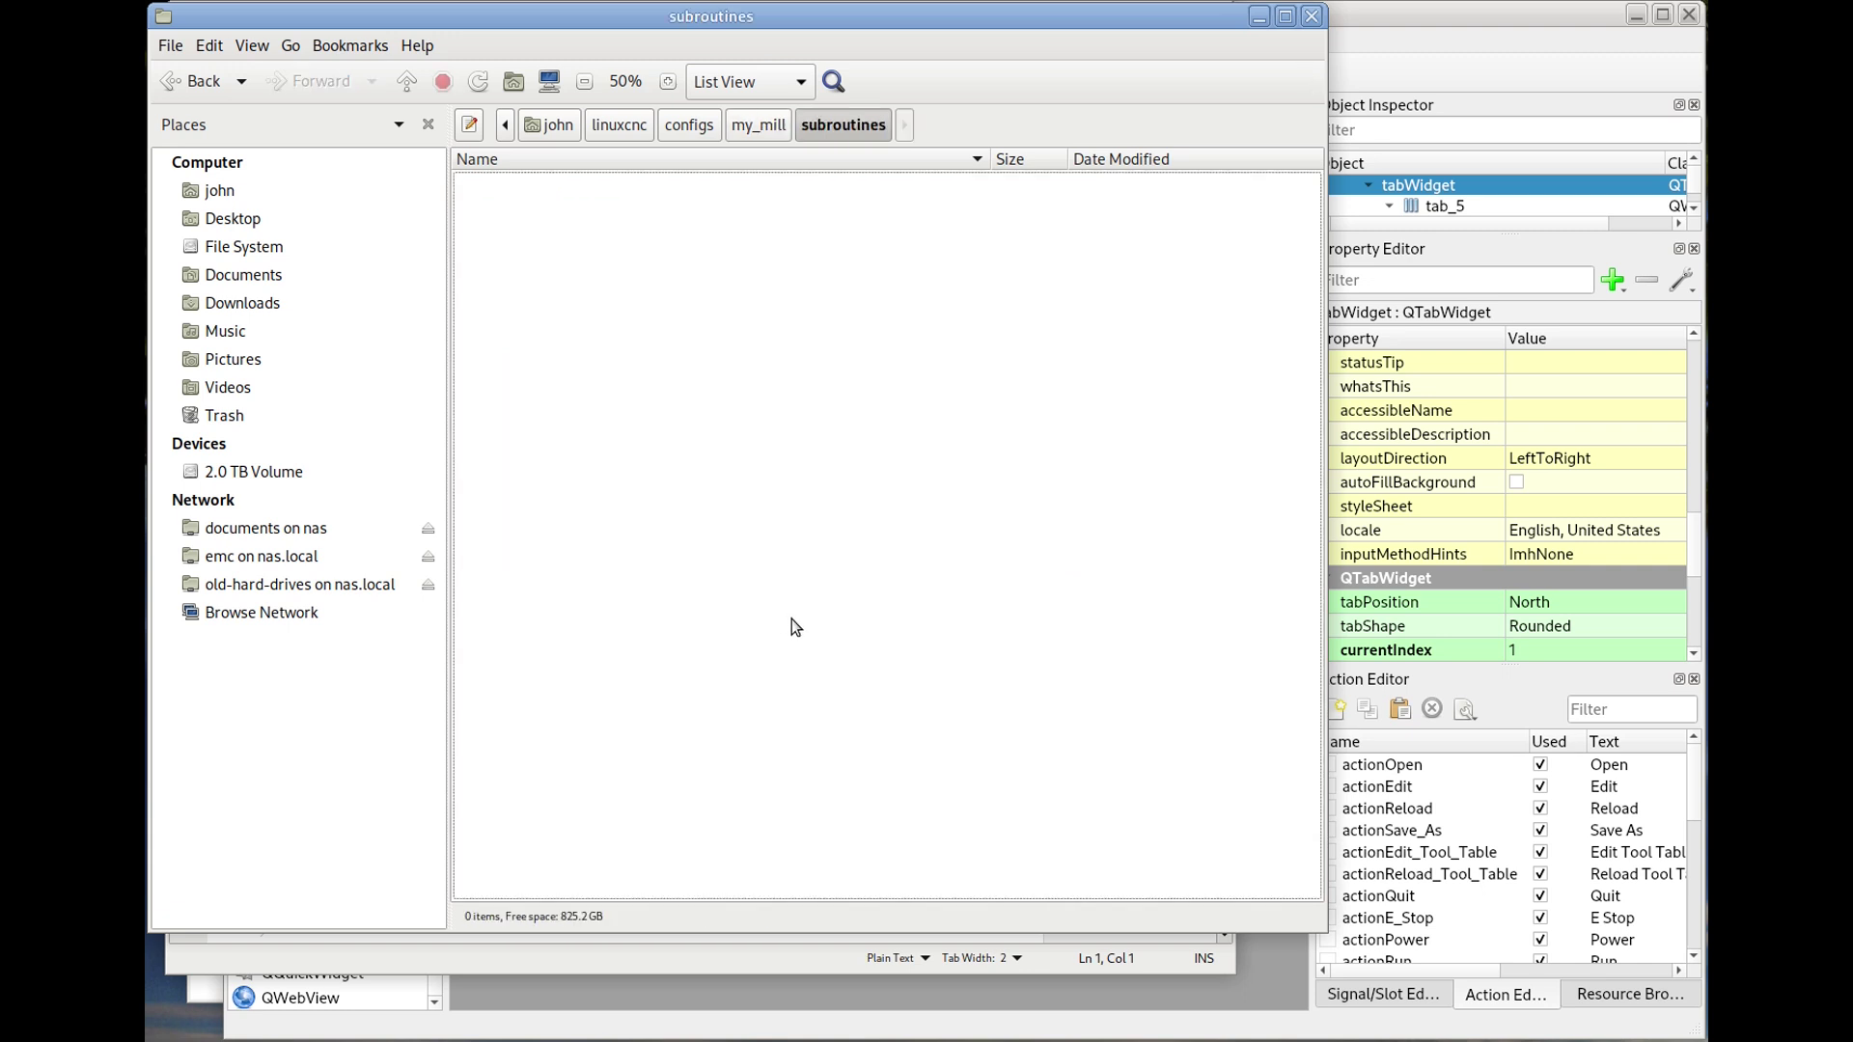
- Create an empty document named bolt_circle.ngc in the subroutines folder
right_click(561, 467)
mouse_move(714, 513)
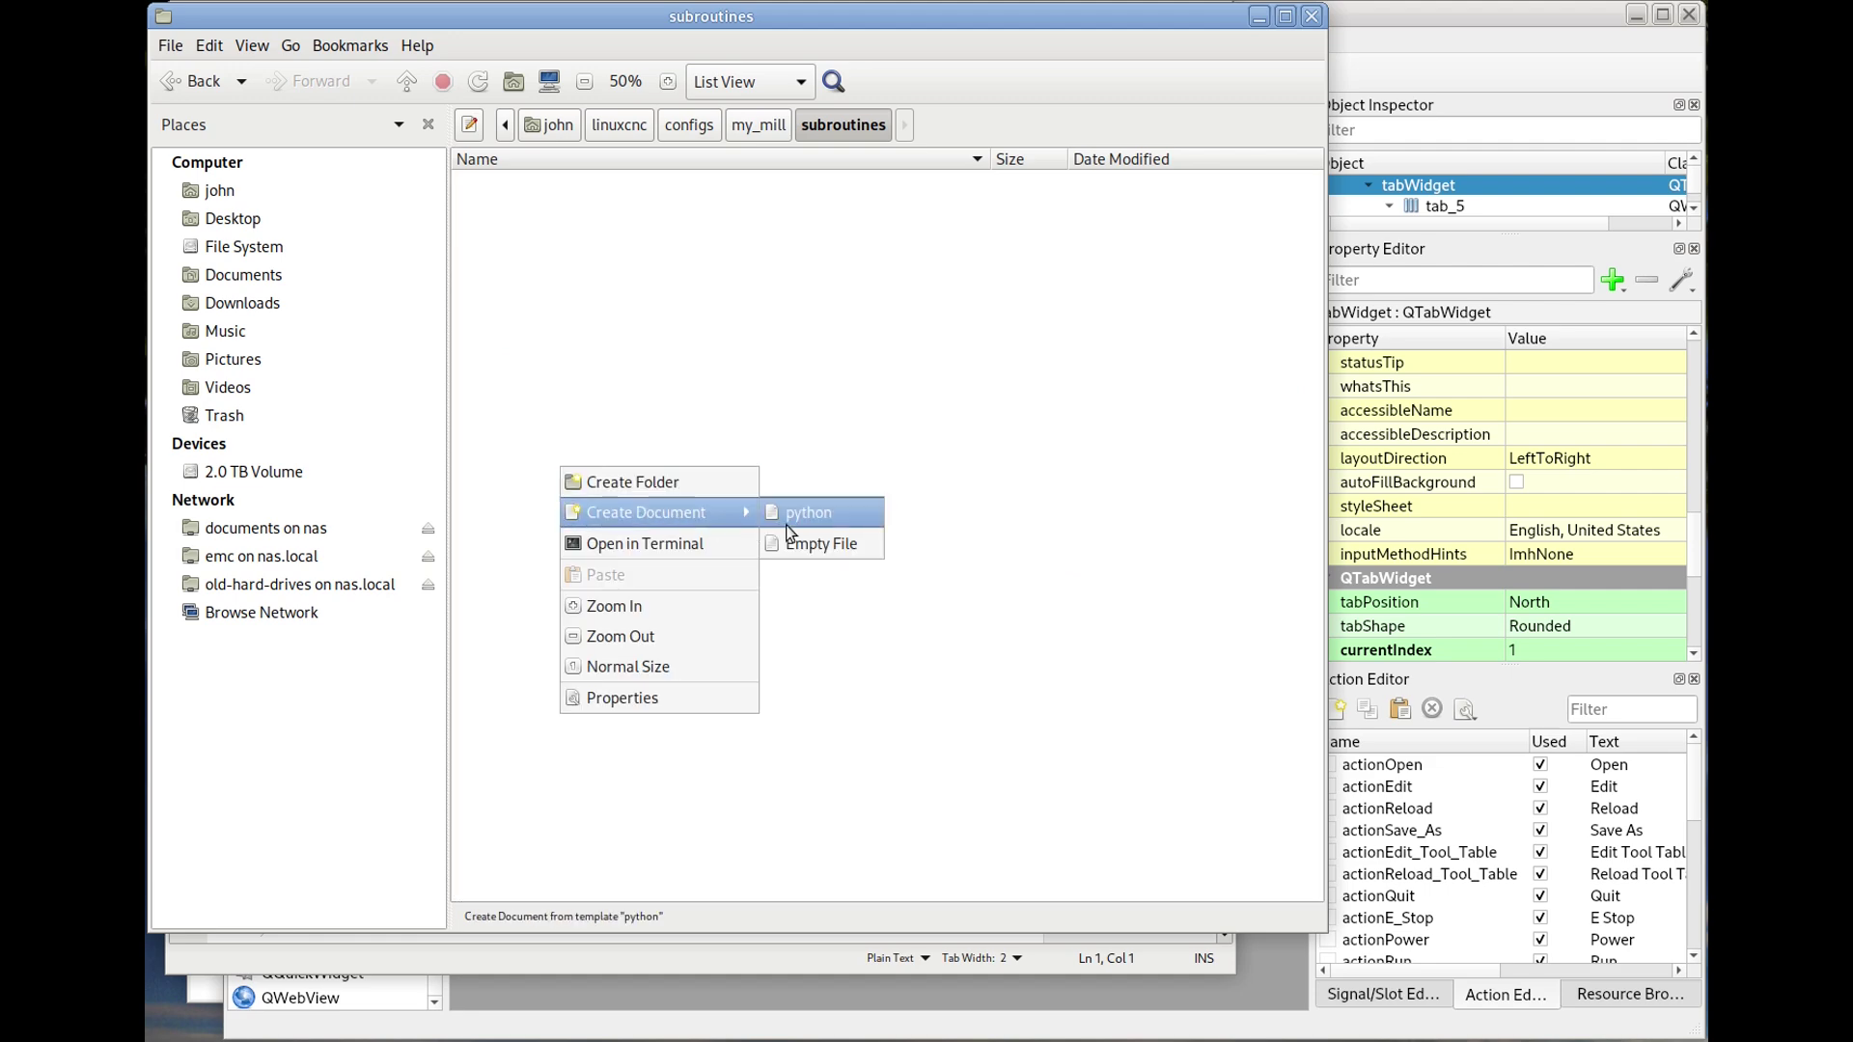
left_click(825, 544)
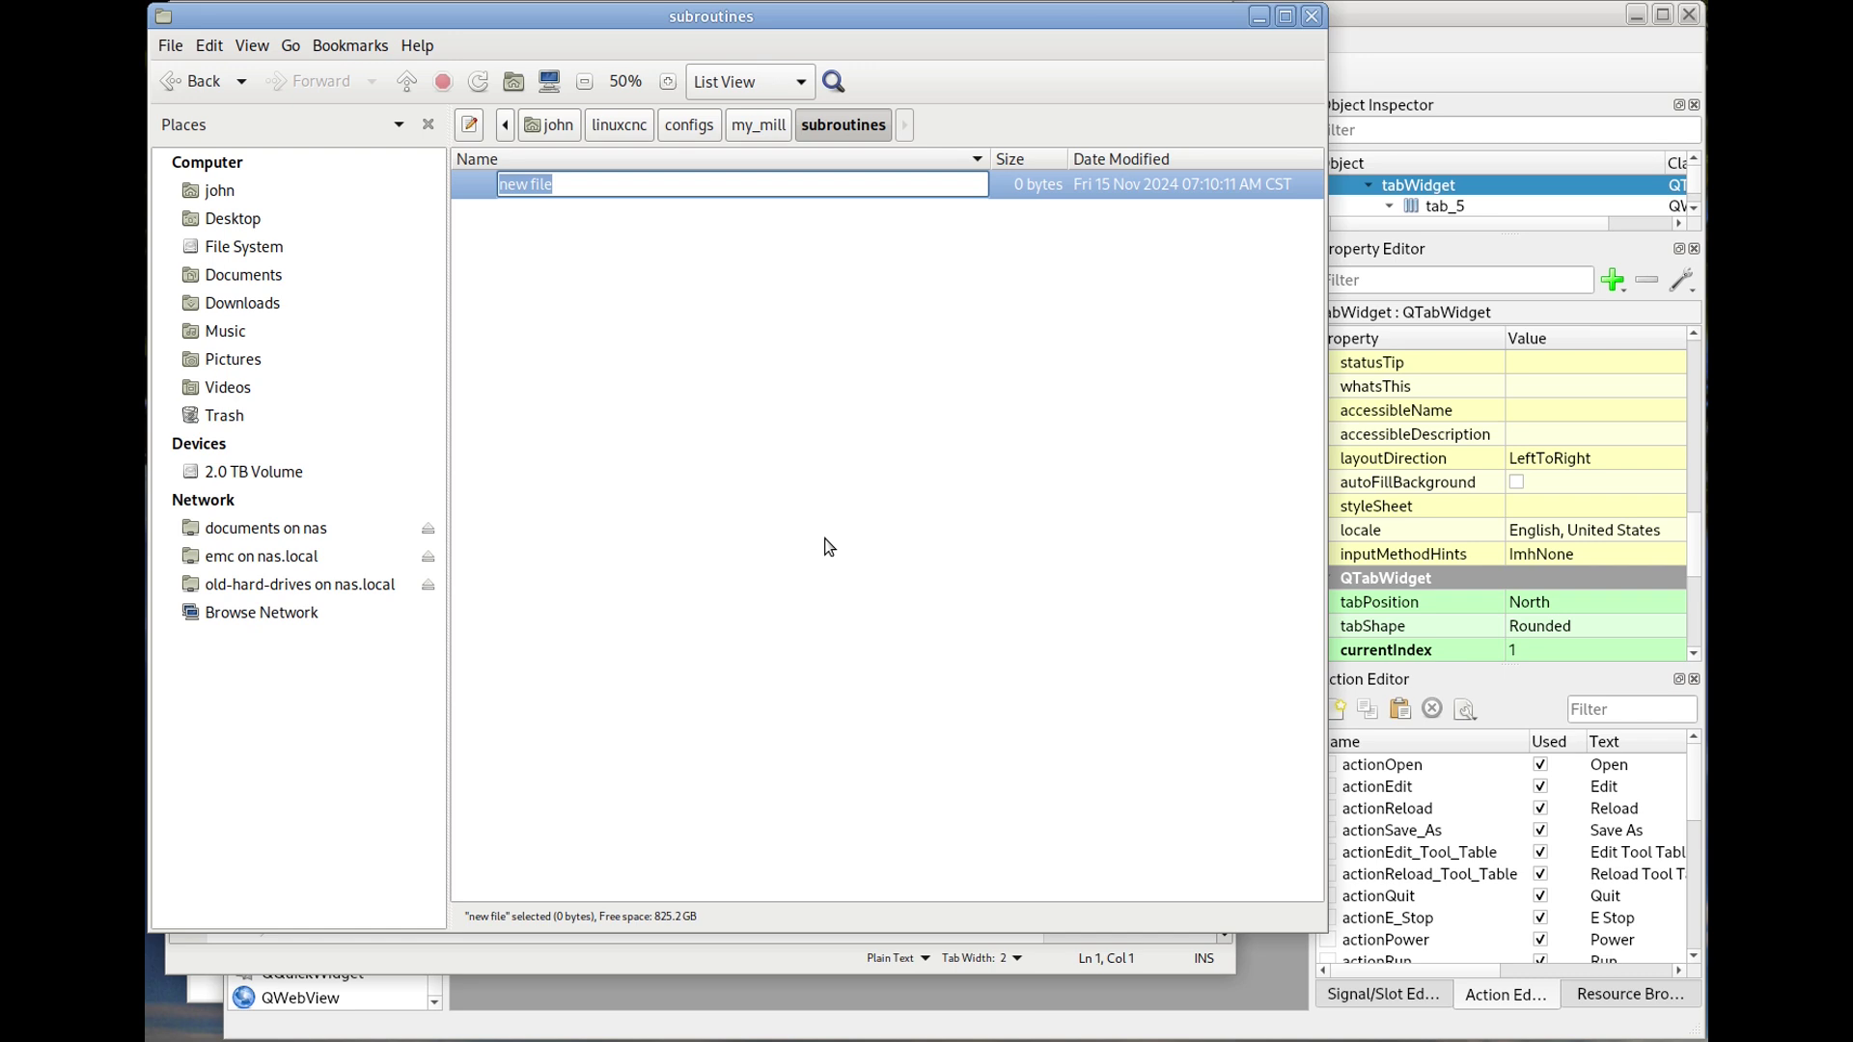
type("bolt_circle.ngc")
key("Return")
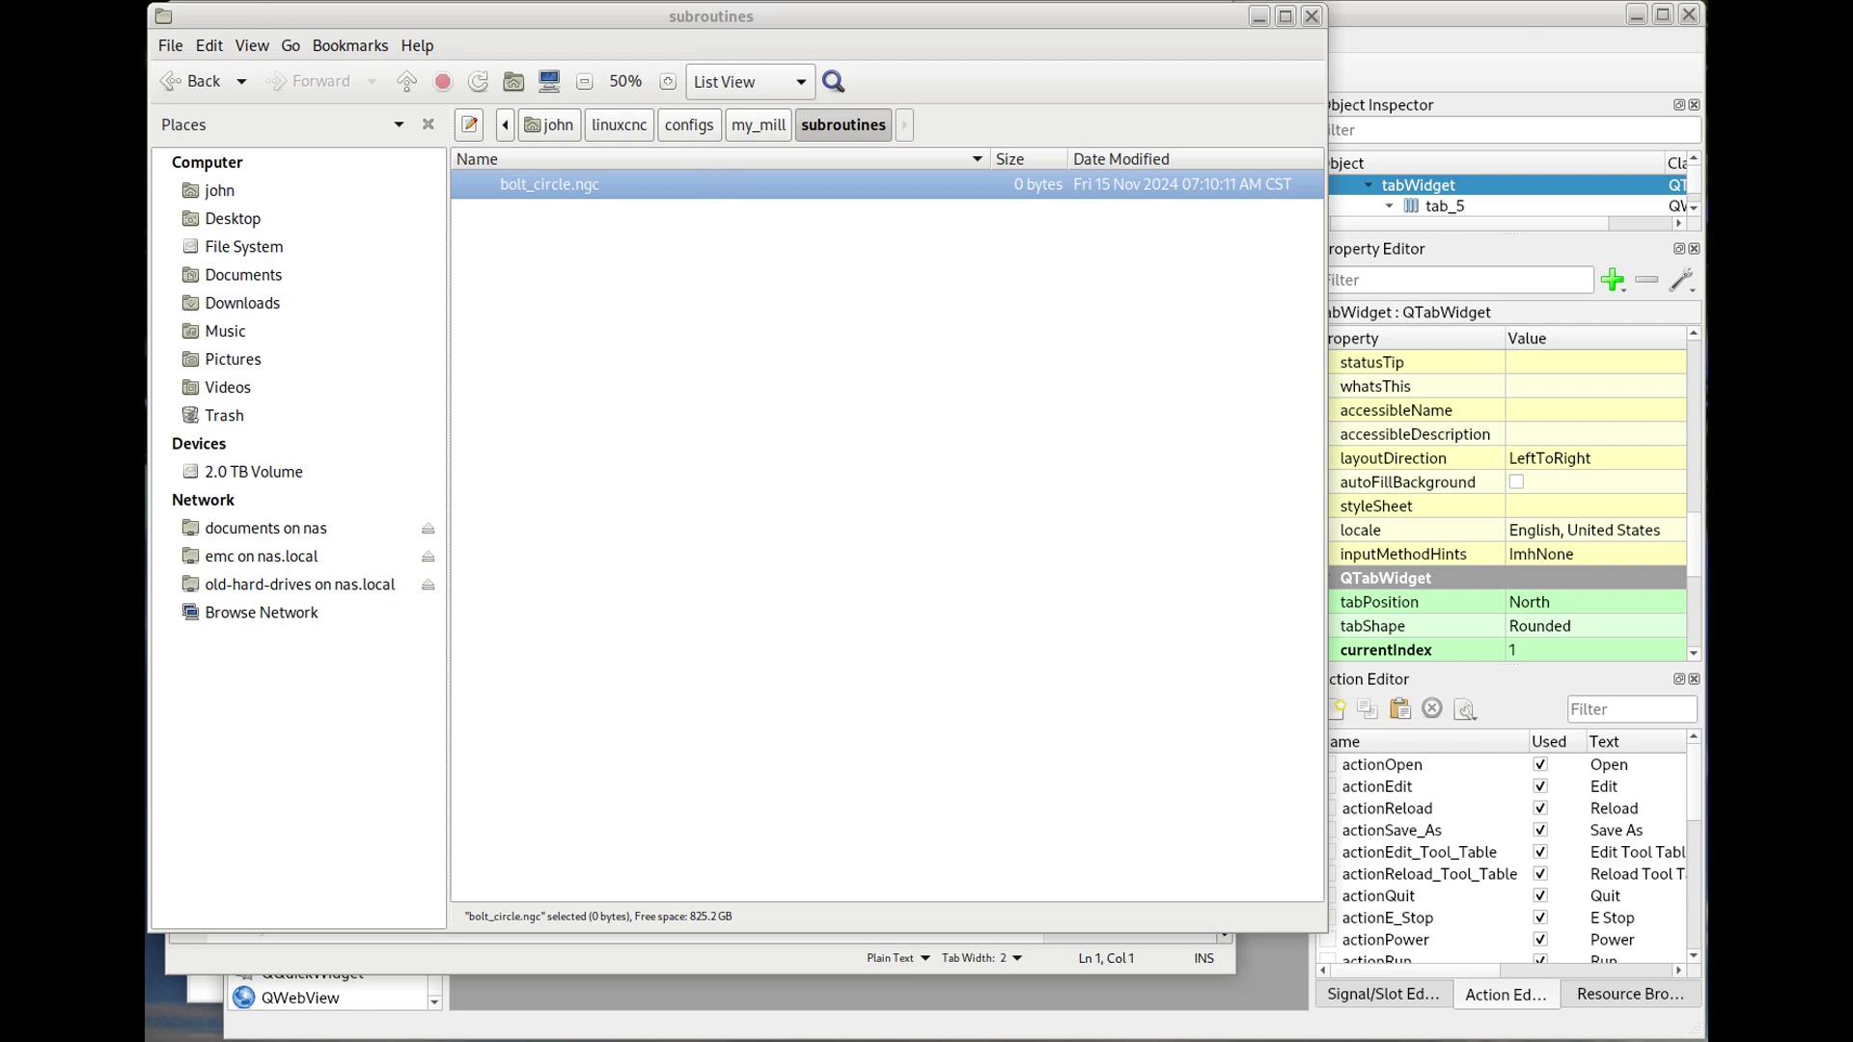
- Switch to Pluma, reload parameters.var and open bolt_circle.ngc from the subroutines folder
key("alt+Tab")
left_click(1061, 171)
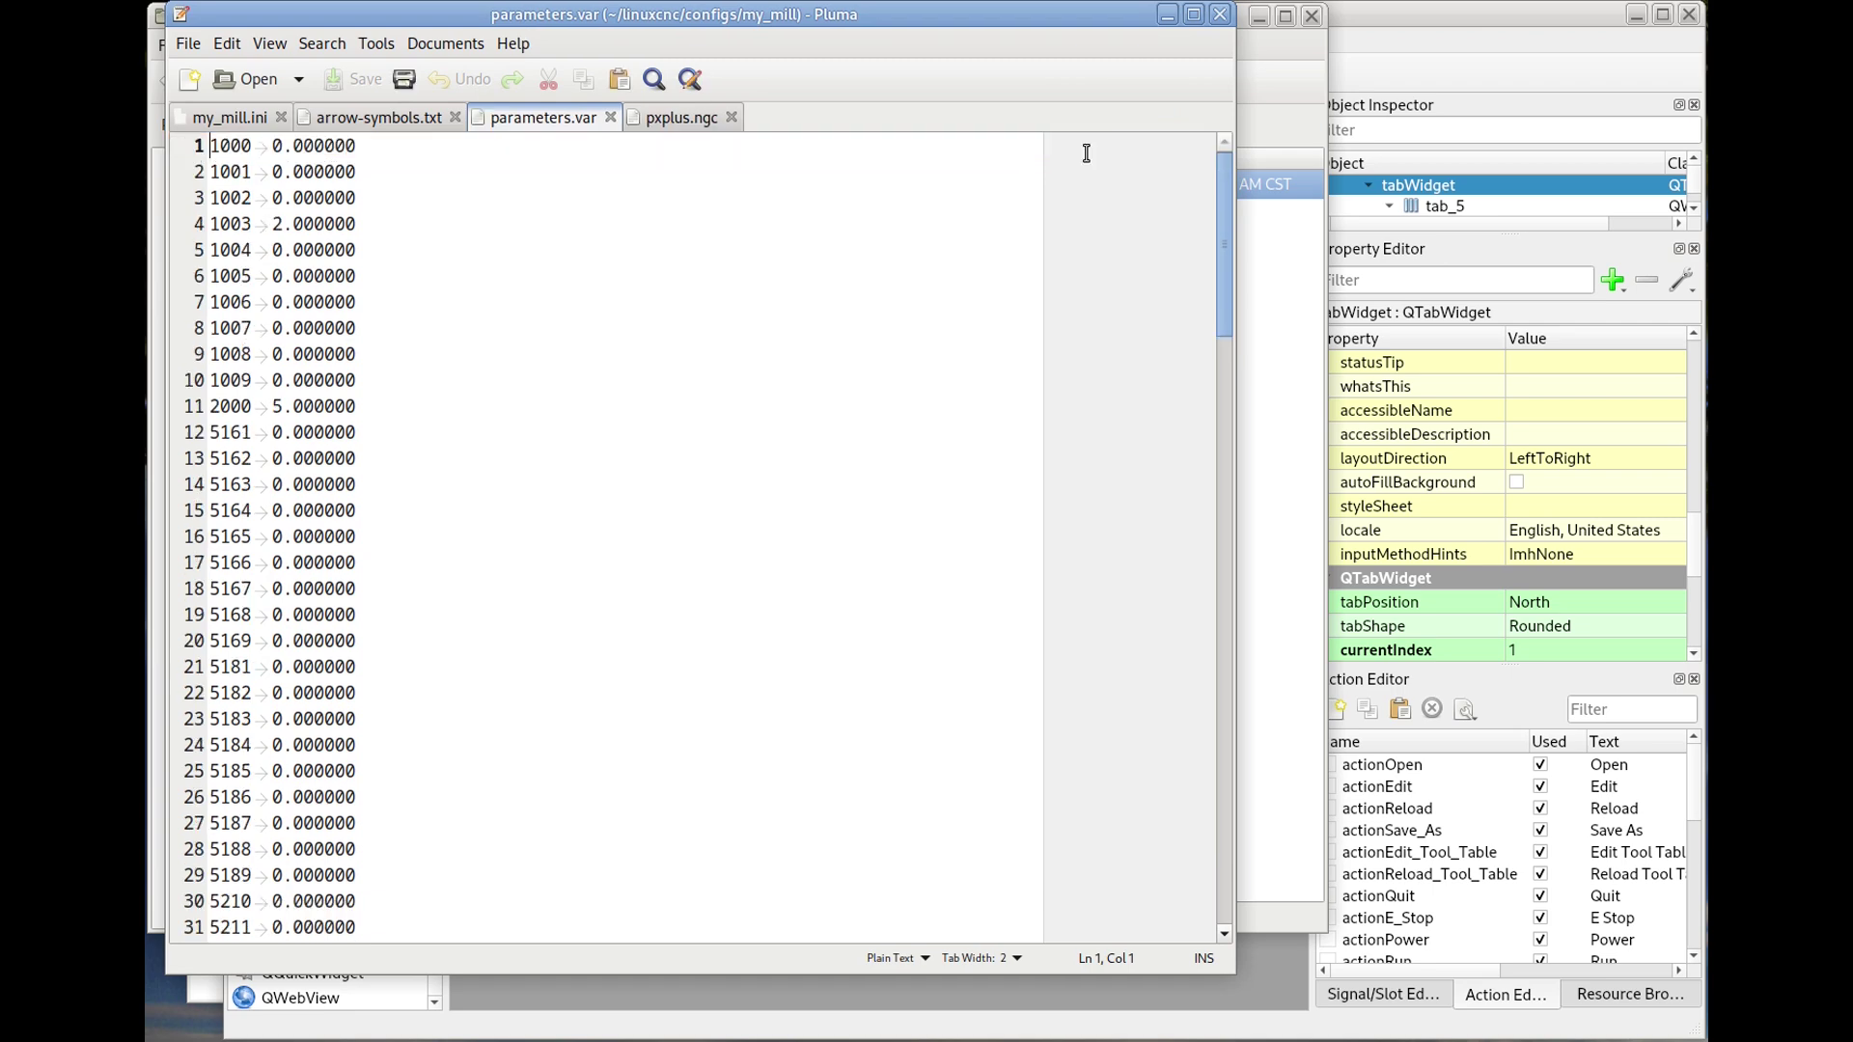
left_click(244, 78)
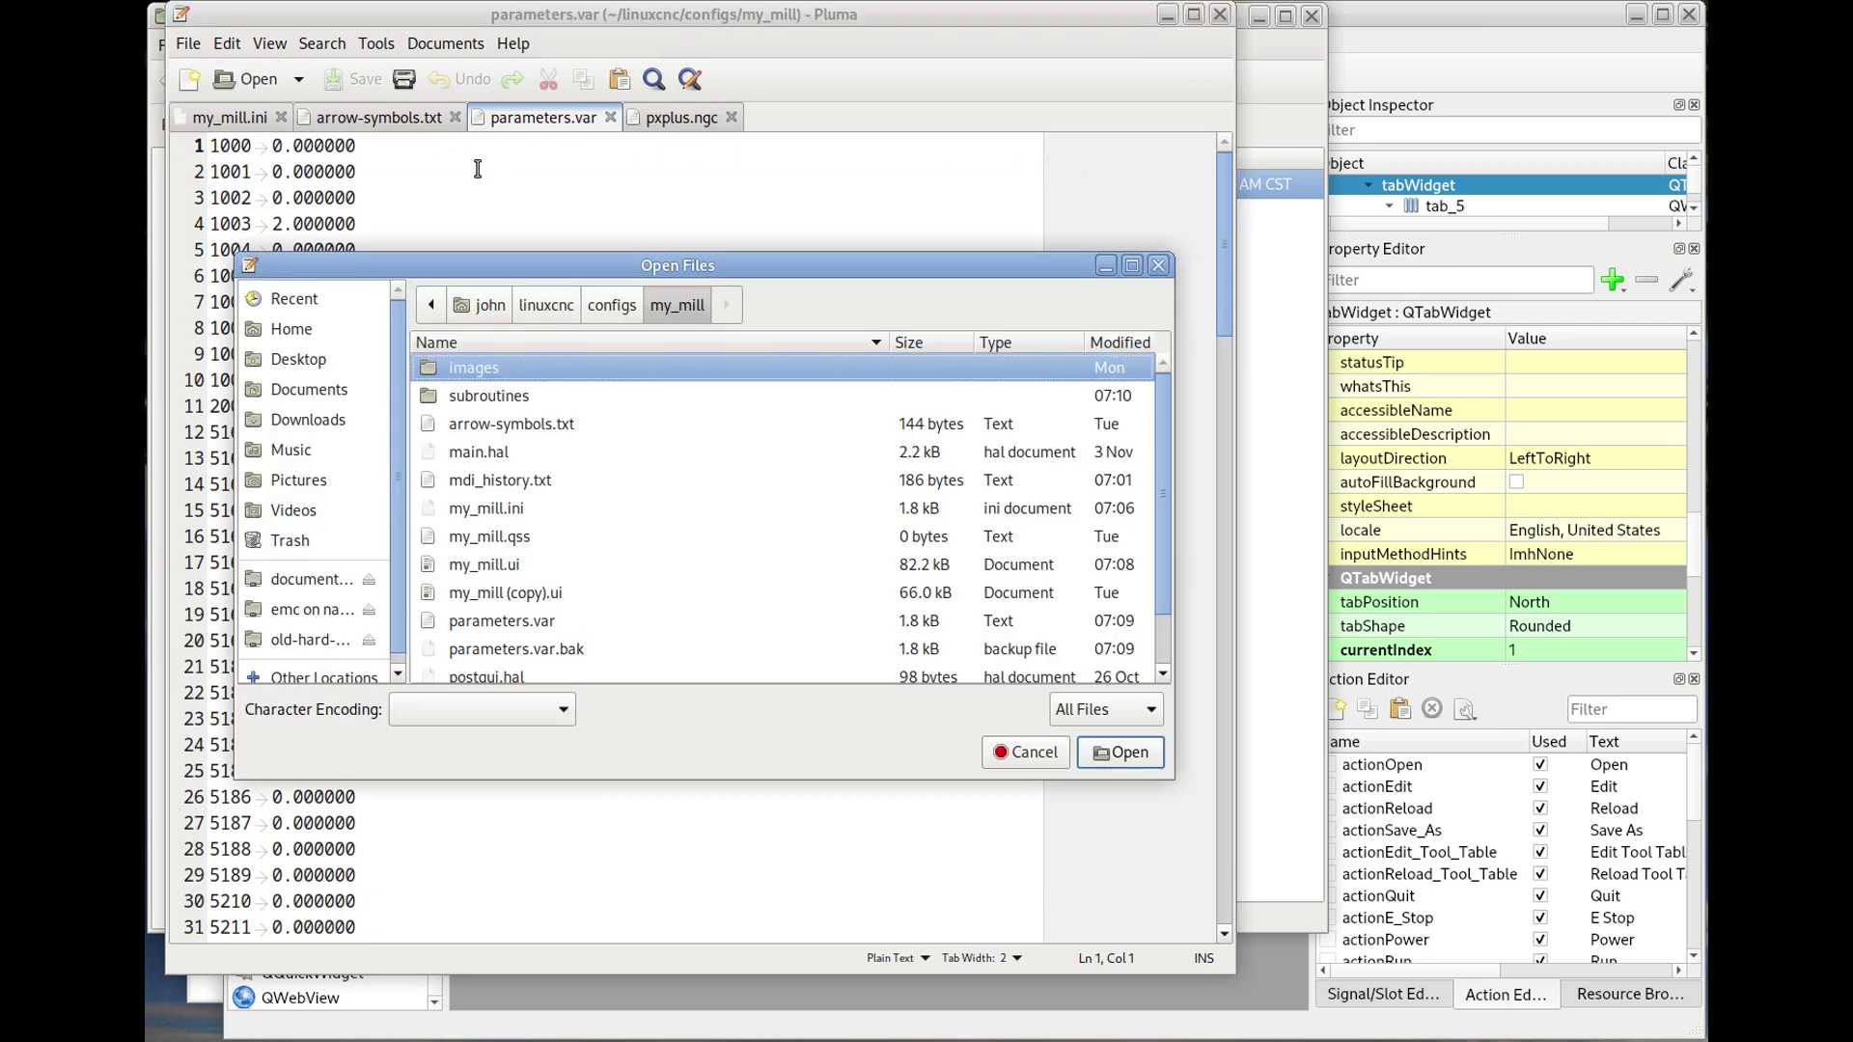
double_click(508, 398)
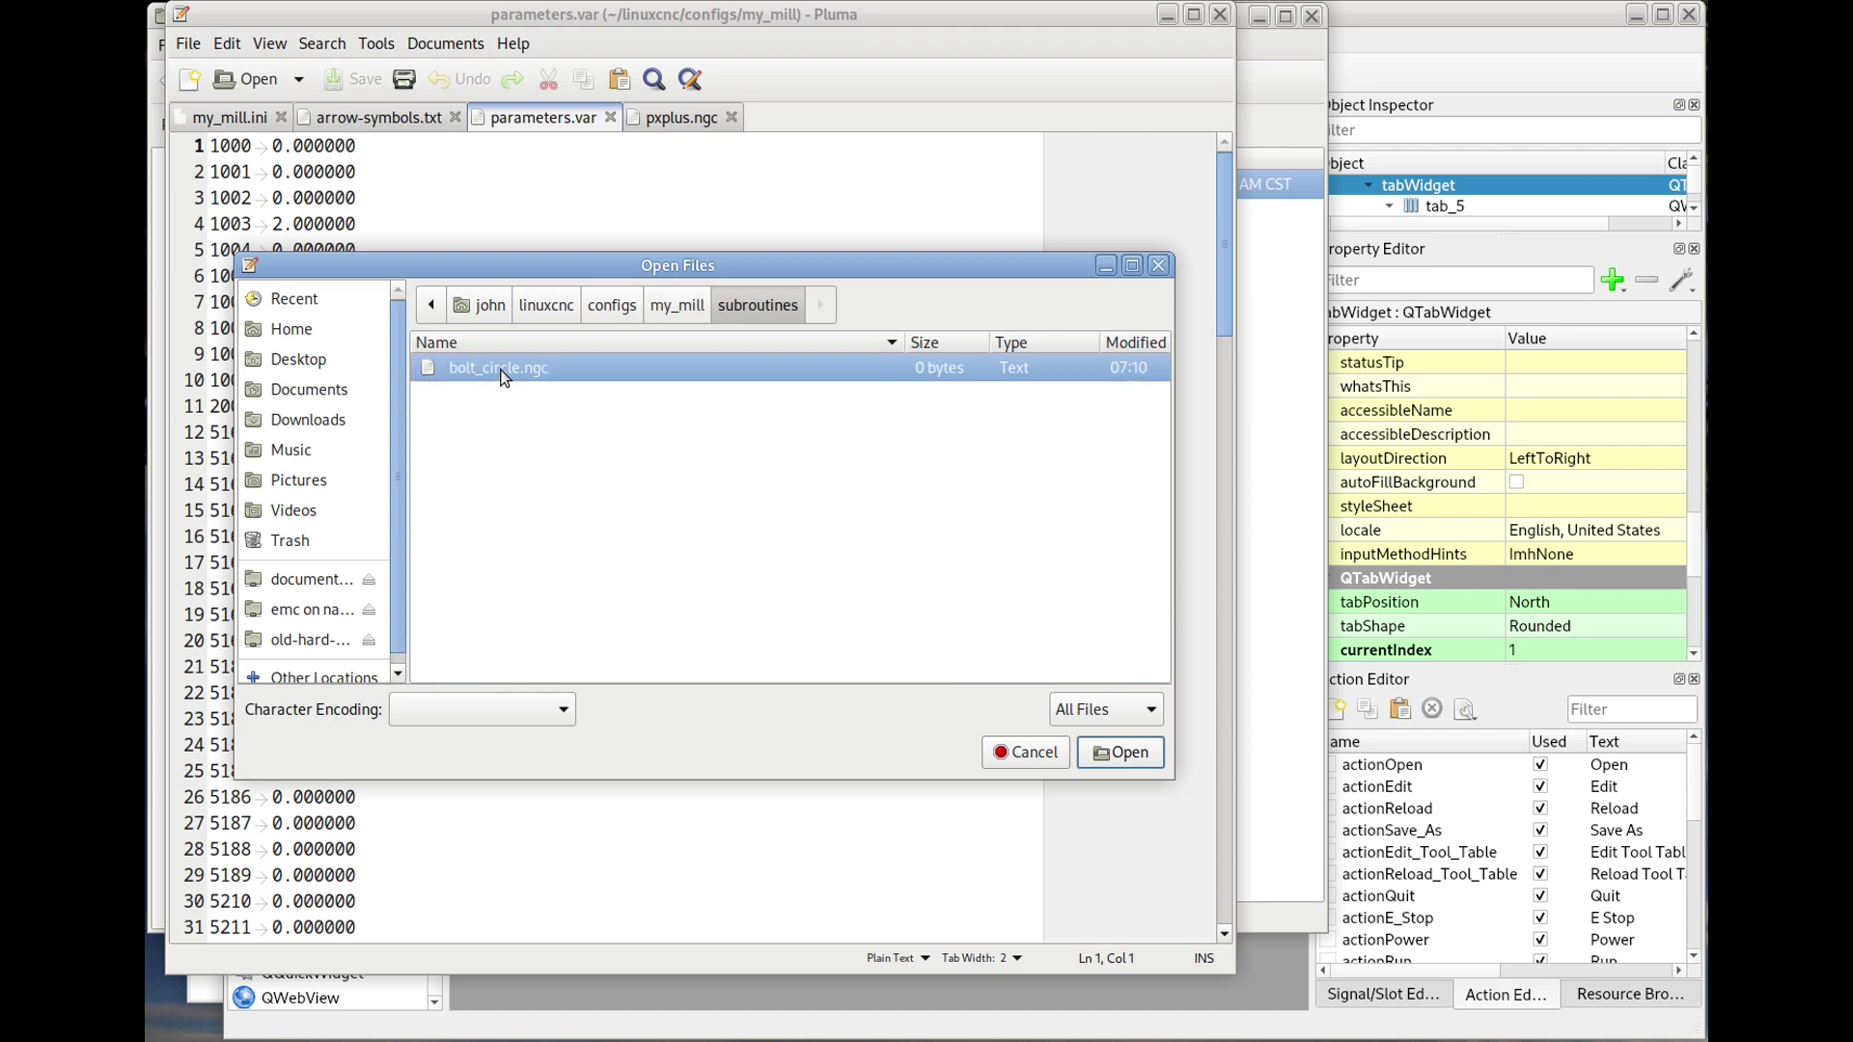
double_click(501, 371)
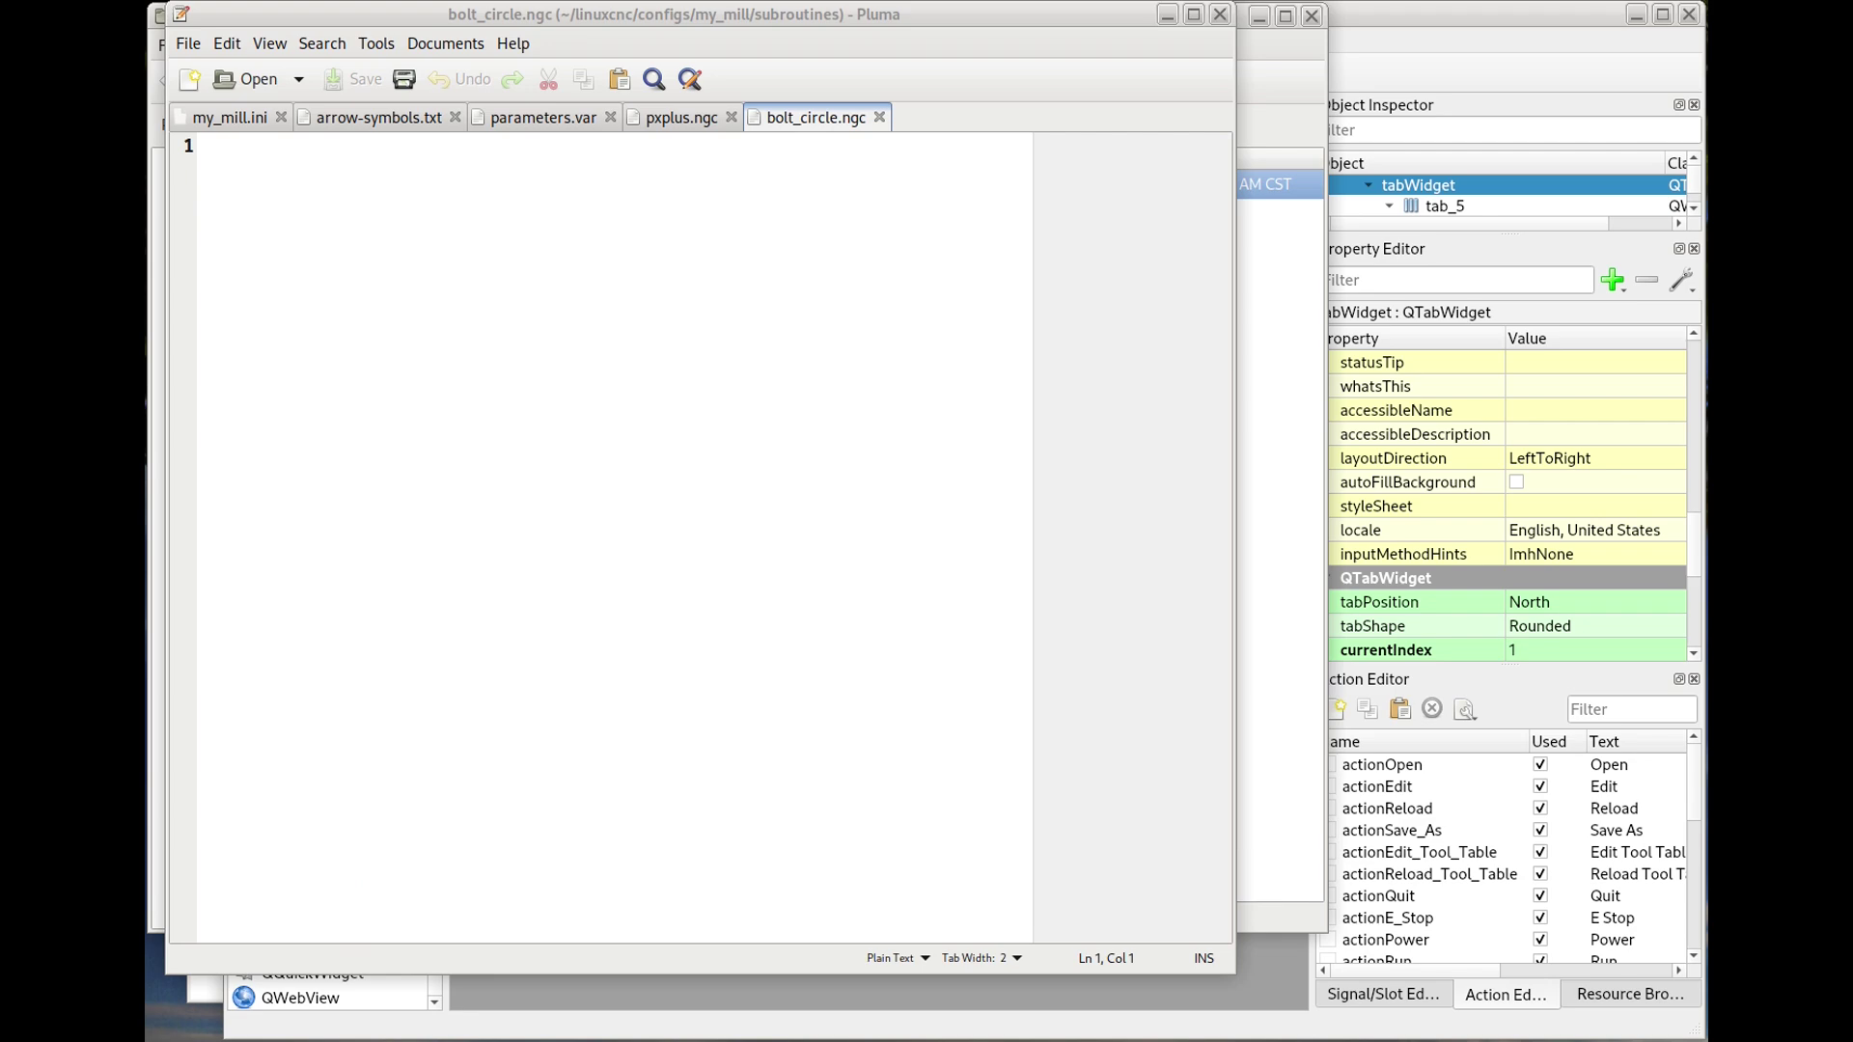
- Write the o<bolt_circle> subroutine using variables #1000 to #1009 and commented parameter descriptions in bolt_circle.ngc, and save it
left_click(401, 326)
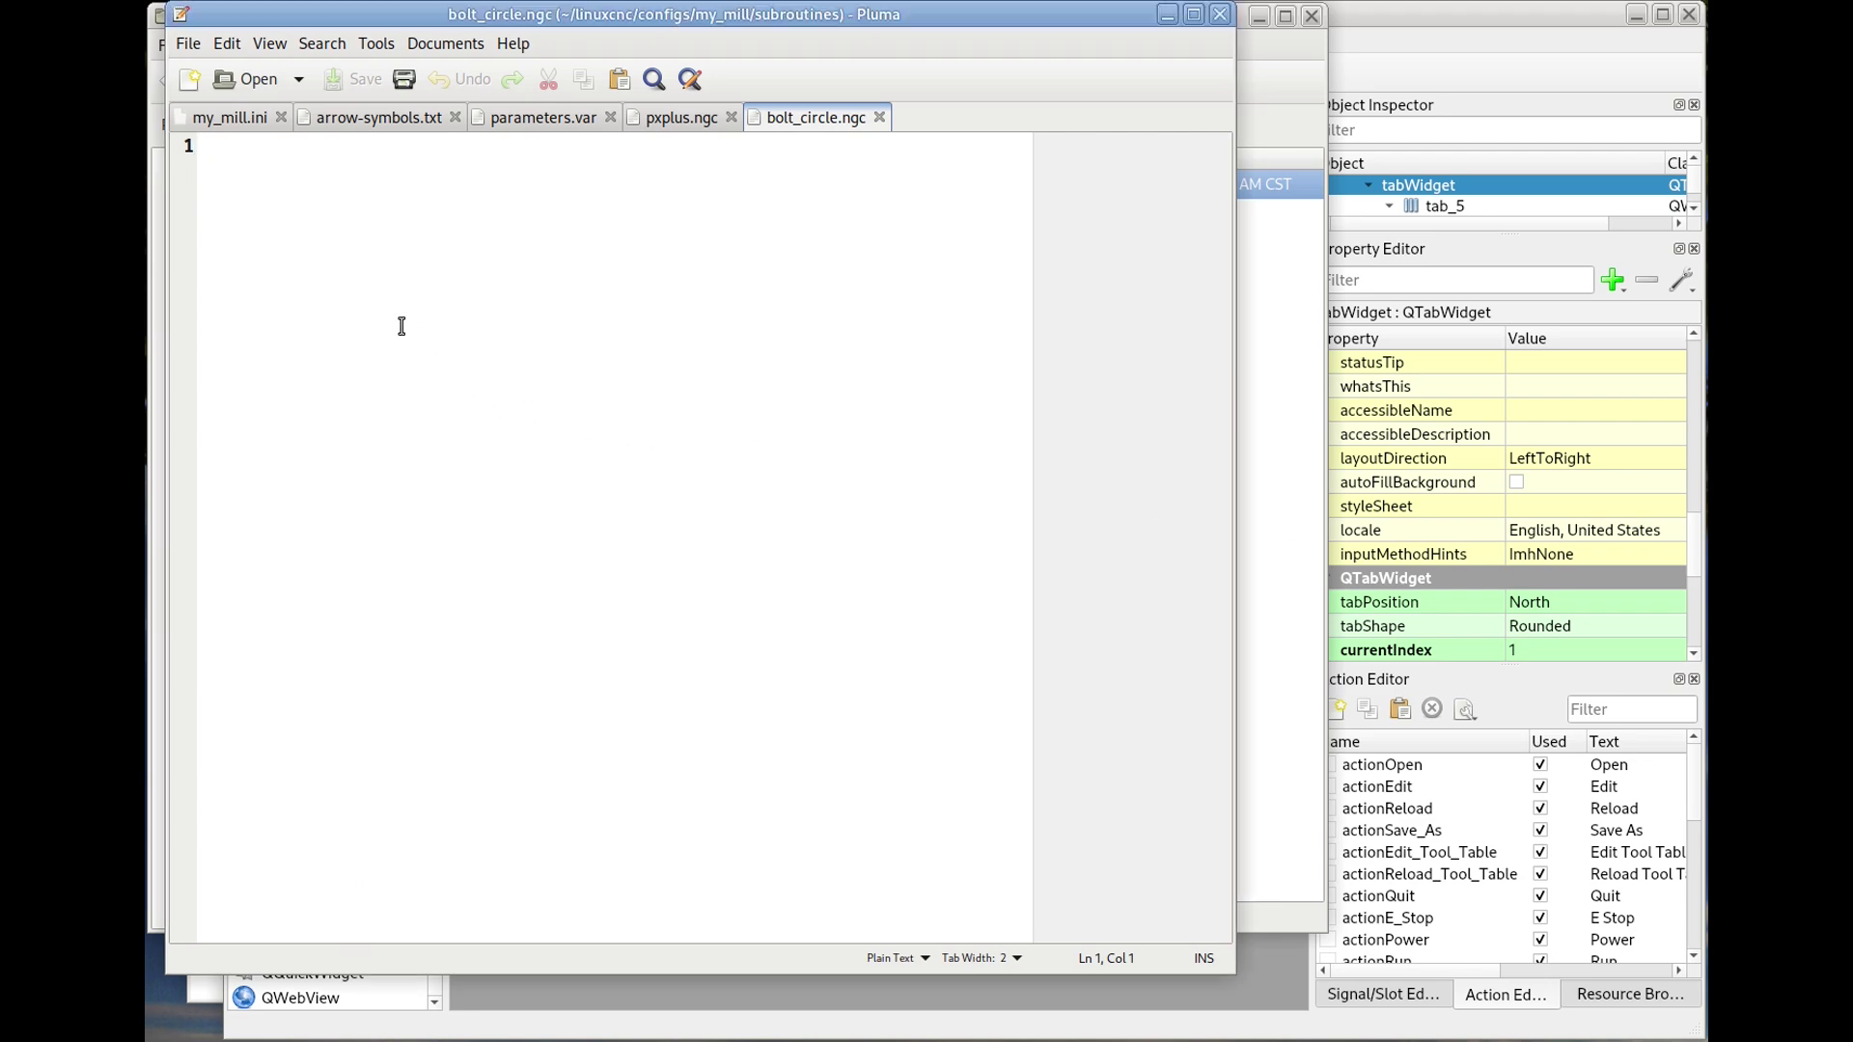
type("o<bolt_circle> sub \tG20 S#1009 \t#<radius> = [#1002 / 2] ; Bold Circle Radius \t#<angle> = [360 / #1003] ; Circle / number of holes \tG0 G90 X#1000 Y #1001 ; Find center \tG92 X0 Y0 ; Shift the work offset \tG0 G90 X 0 Y 0 ; Find new center \tM3 \tG0 @[0 + #<radius>] ^#1004 Z0 ; Position over first hole establishing radius \tG1 Z #1005 F #1008 ; Move to Z start depth \tG91 G98 G81 R#1007 Z#1006 ^#<angle> L#1003 F#1008 \tM5 \tG92.1 ; turn offset off \tG90 G0 X0 Y0 ; move back to original center o<bolt_circle> endsub M2  ;\tParameters ;\t#1000 X start point ;\t#1001 Y start point ;\t#1002 diameter ;\t#1003 hole count ;\t#1004 start angle ;\t#1005 Z start ;\t#1006 Z depth ;\t#1007 Z Clear Return point ;\t#1008 Feedrate ; #1009 RPM")
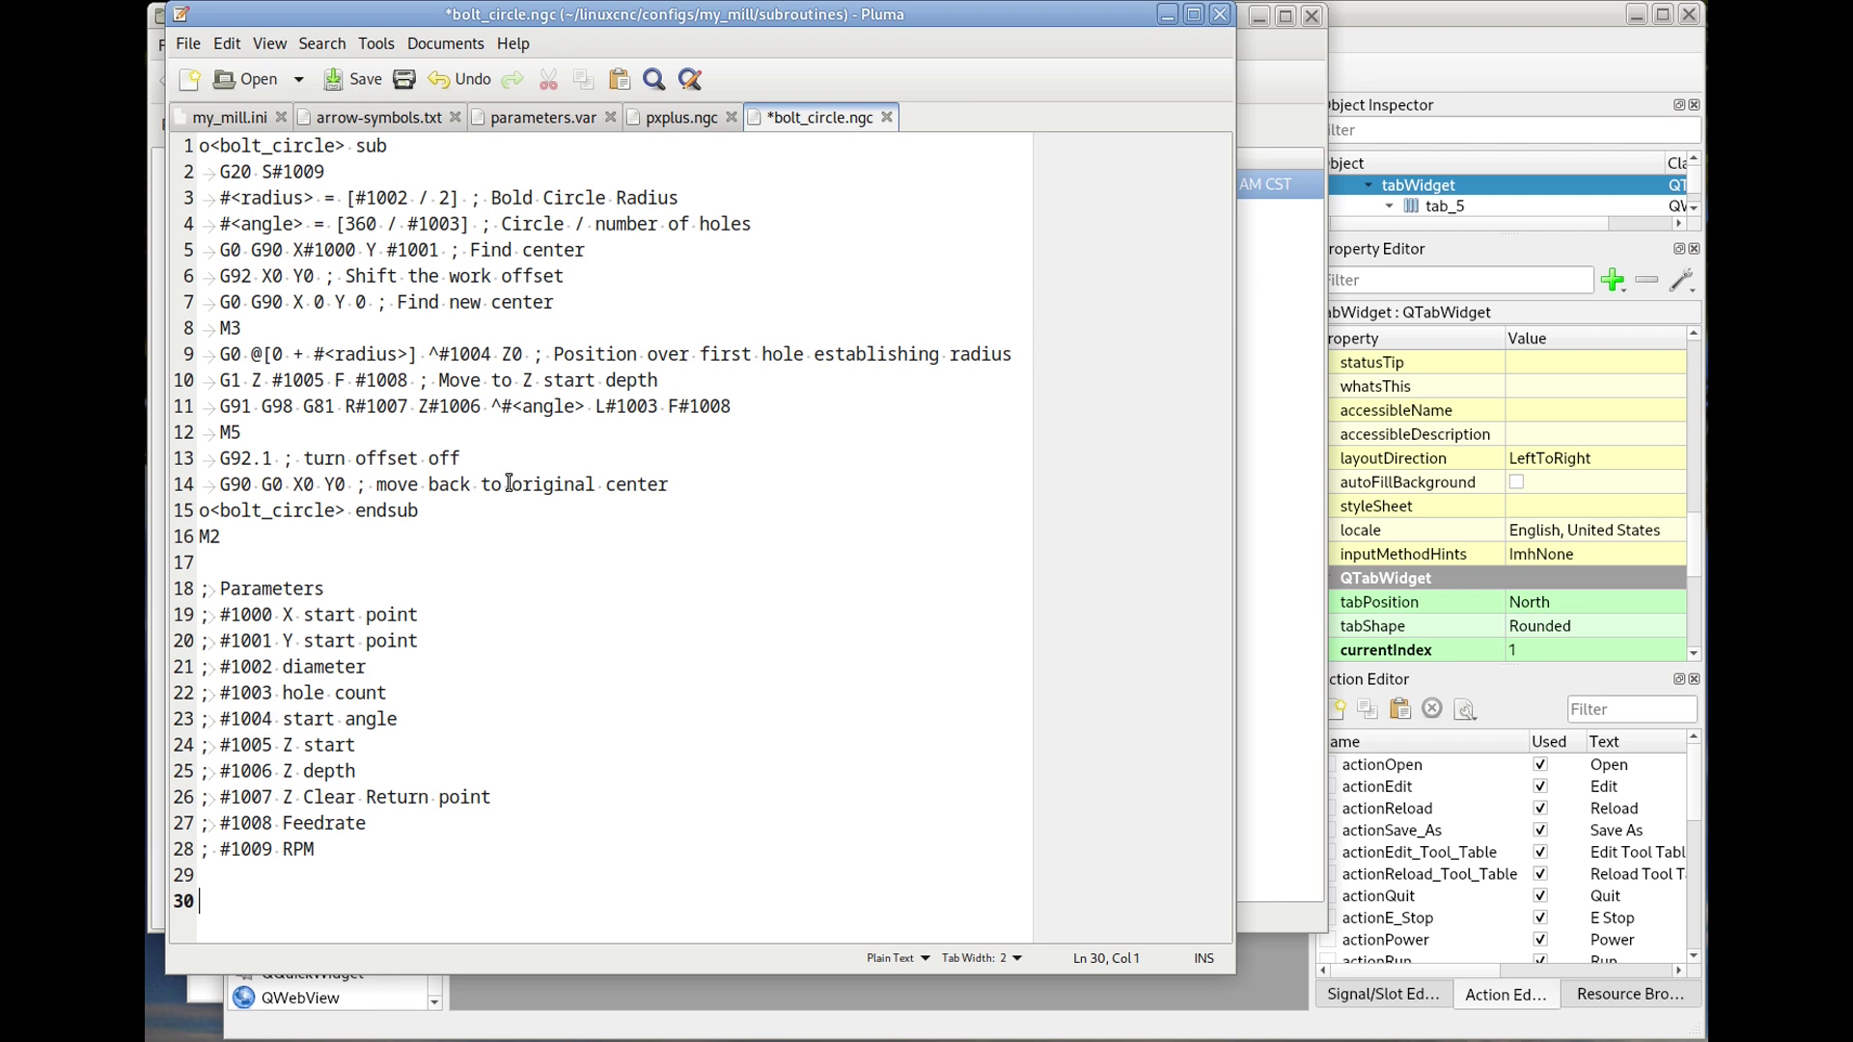
left_click(365, 81)
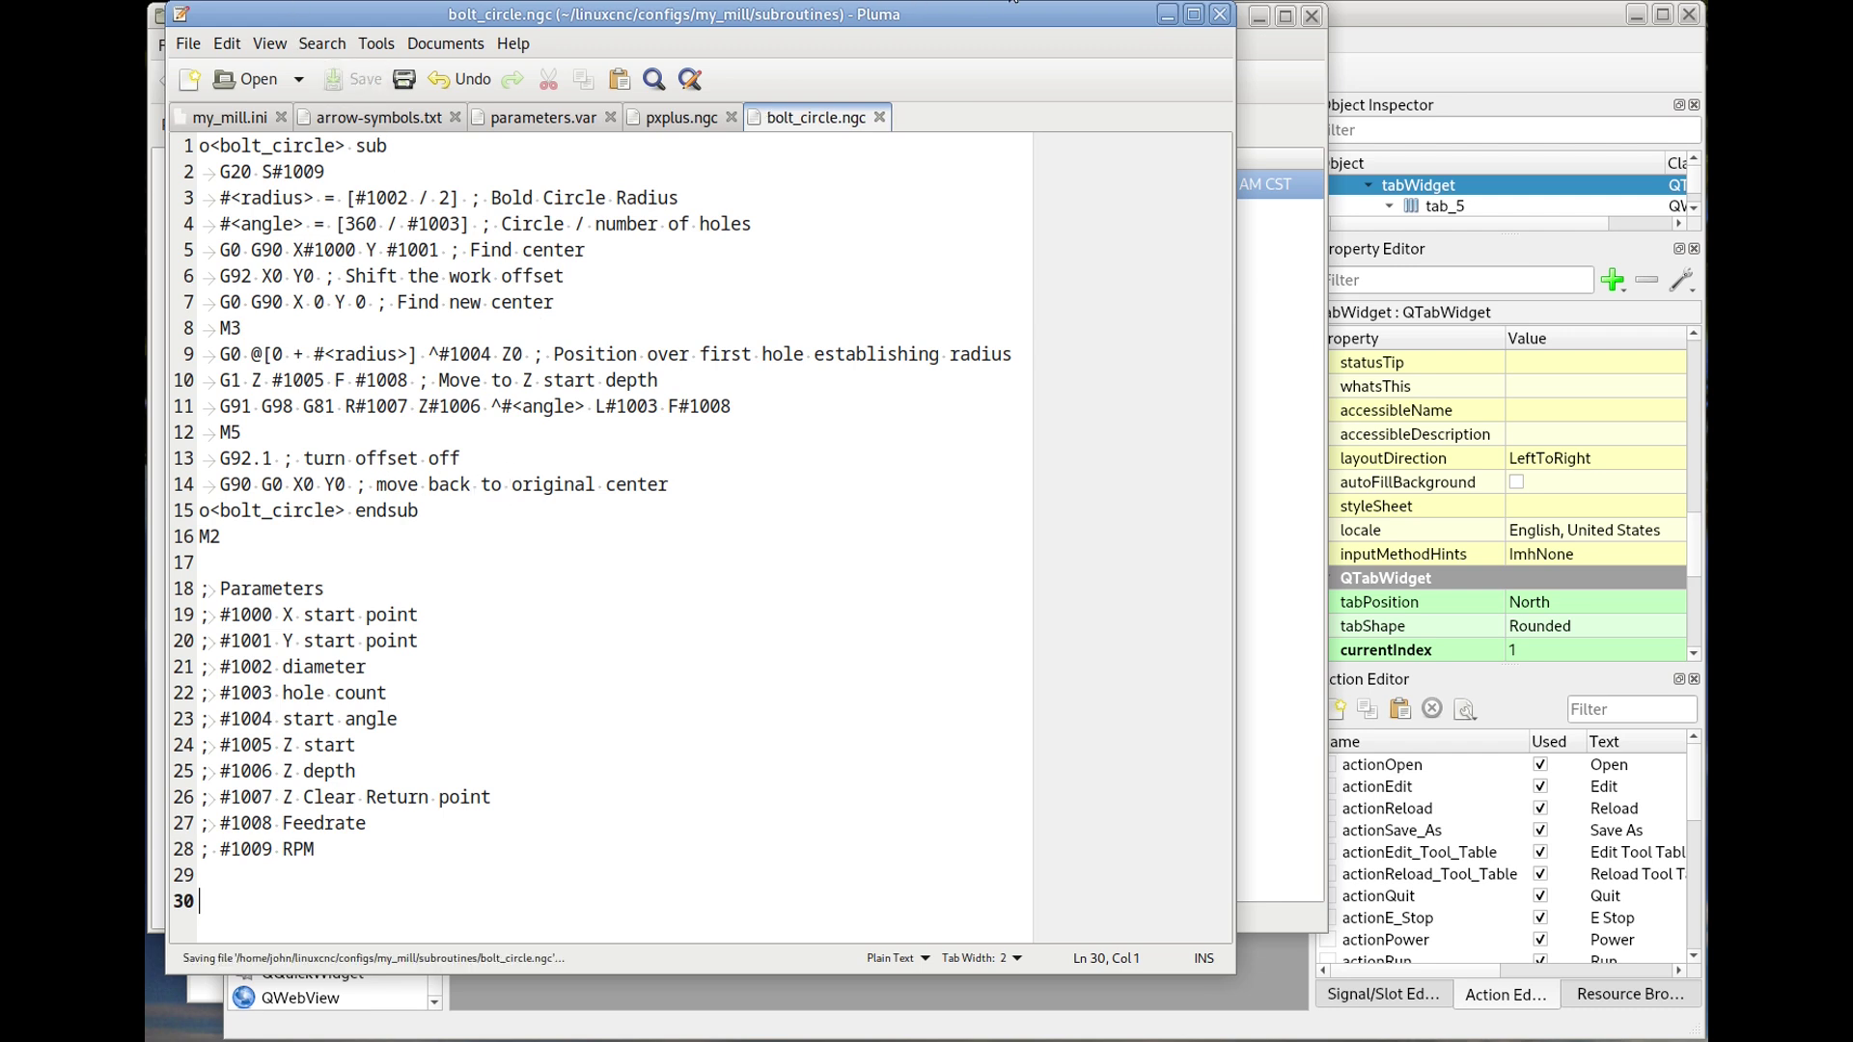
- Copy the SUBROUTINE_PATH setting from the INI Configuration page in Firefox, add it as SUBROUTINE_PATH = ./subroutines under [RS274NGC] in my_mill.ini in Pluma, and save
key("alt+Tab")
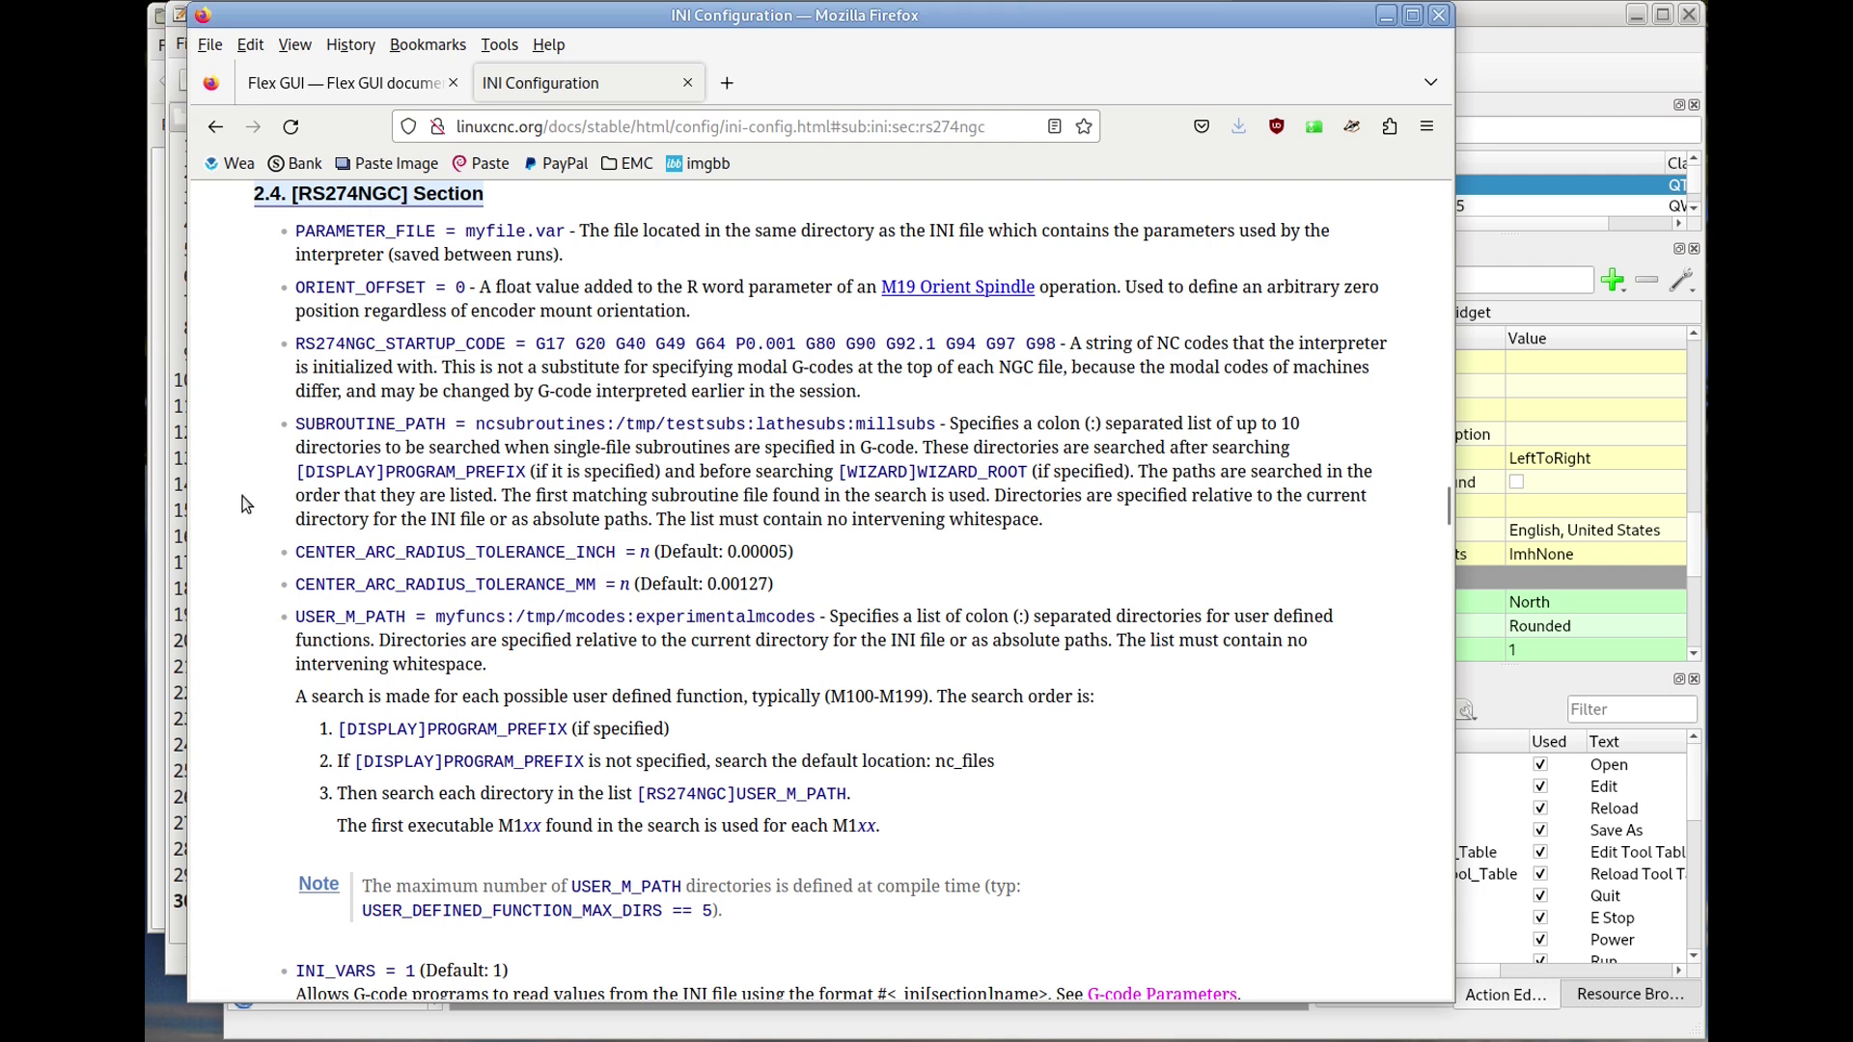
left_click_drag(297, 419, 477, 417)
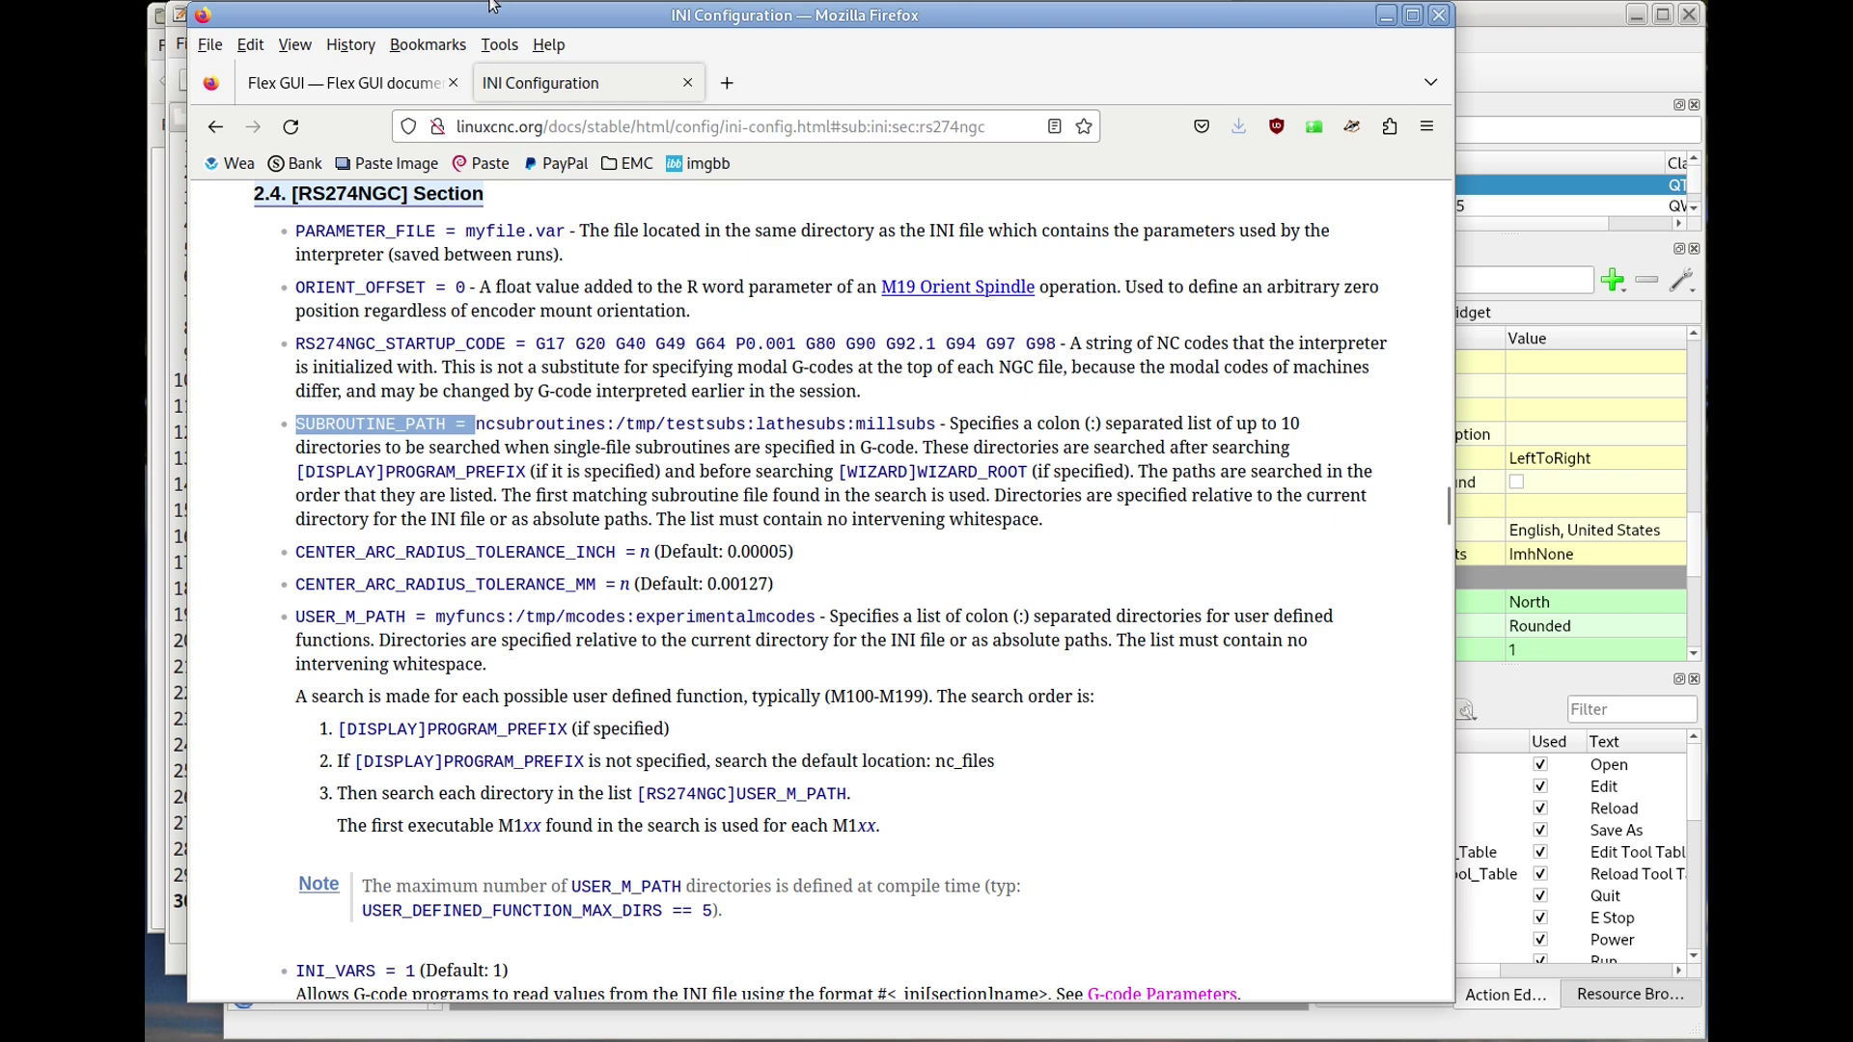
key("alt+Tab")
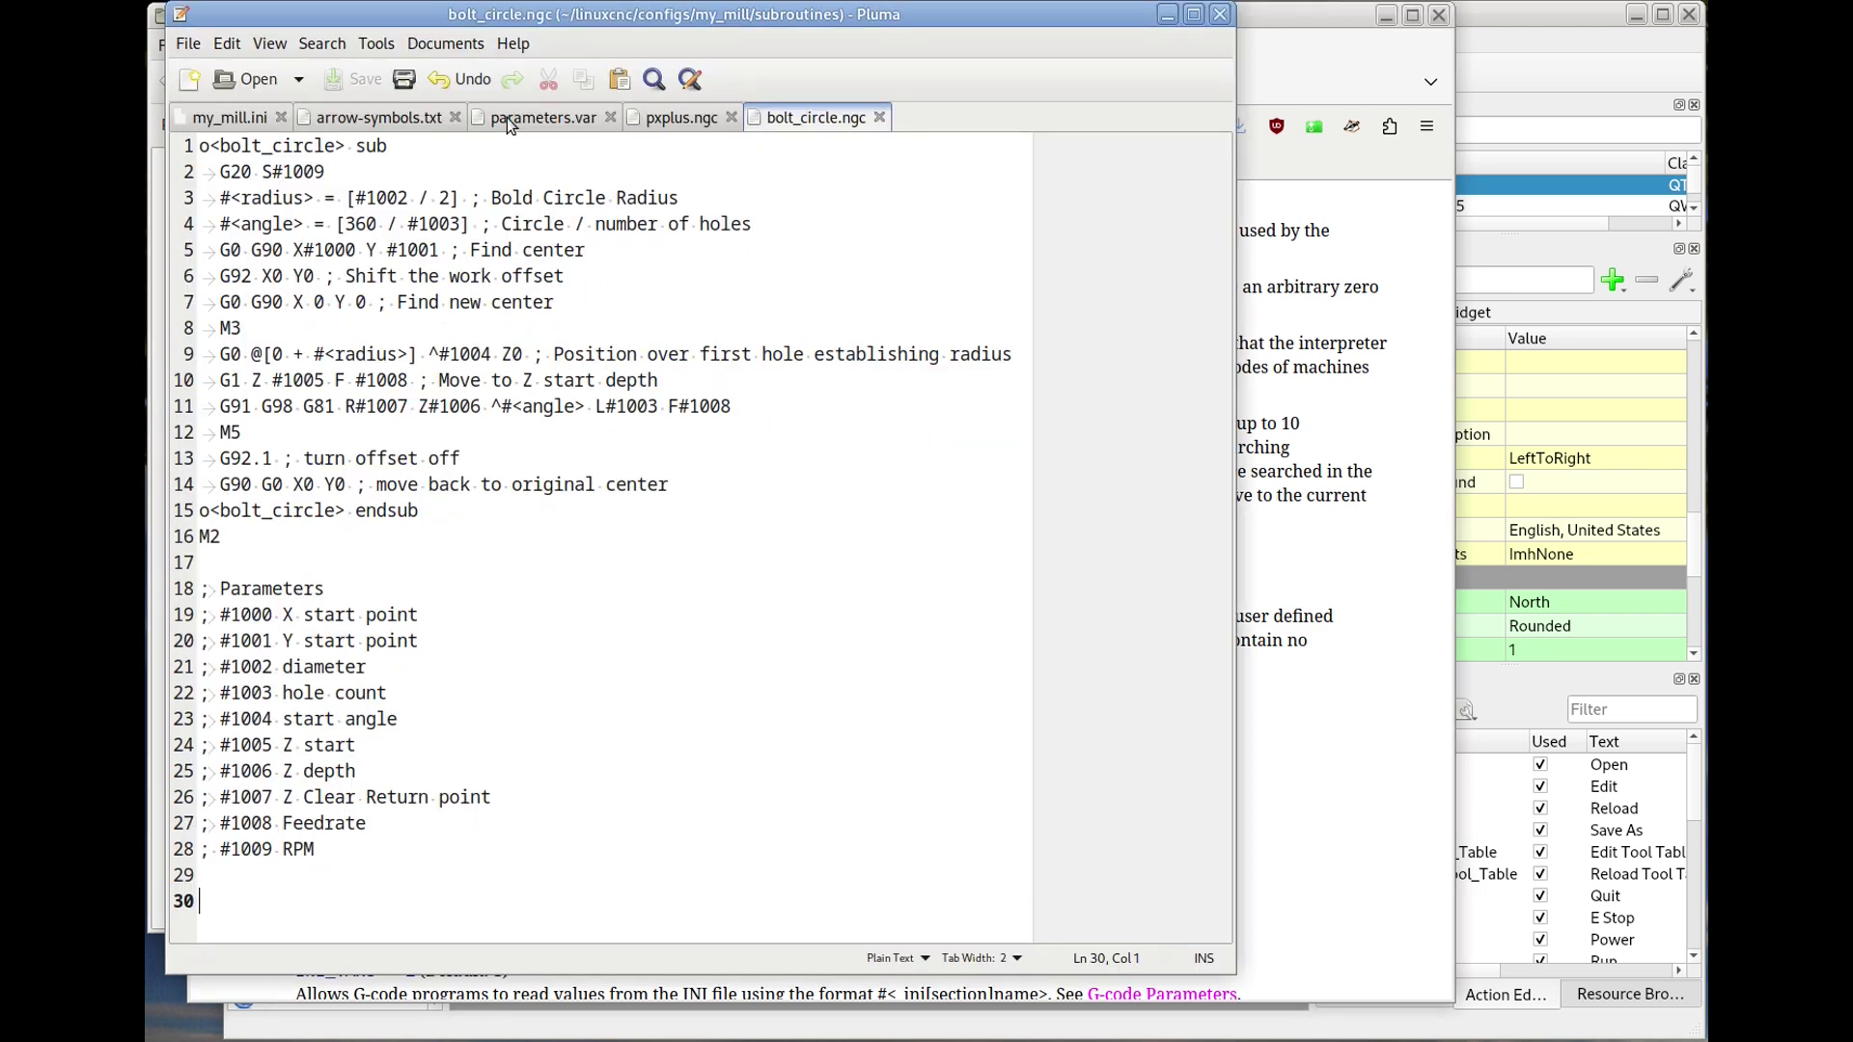
left_click(255, 120)
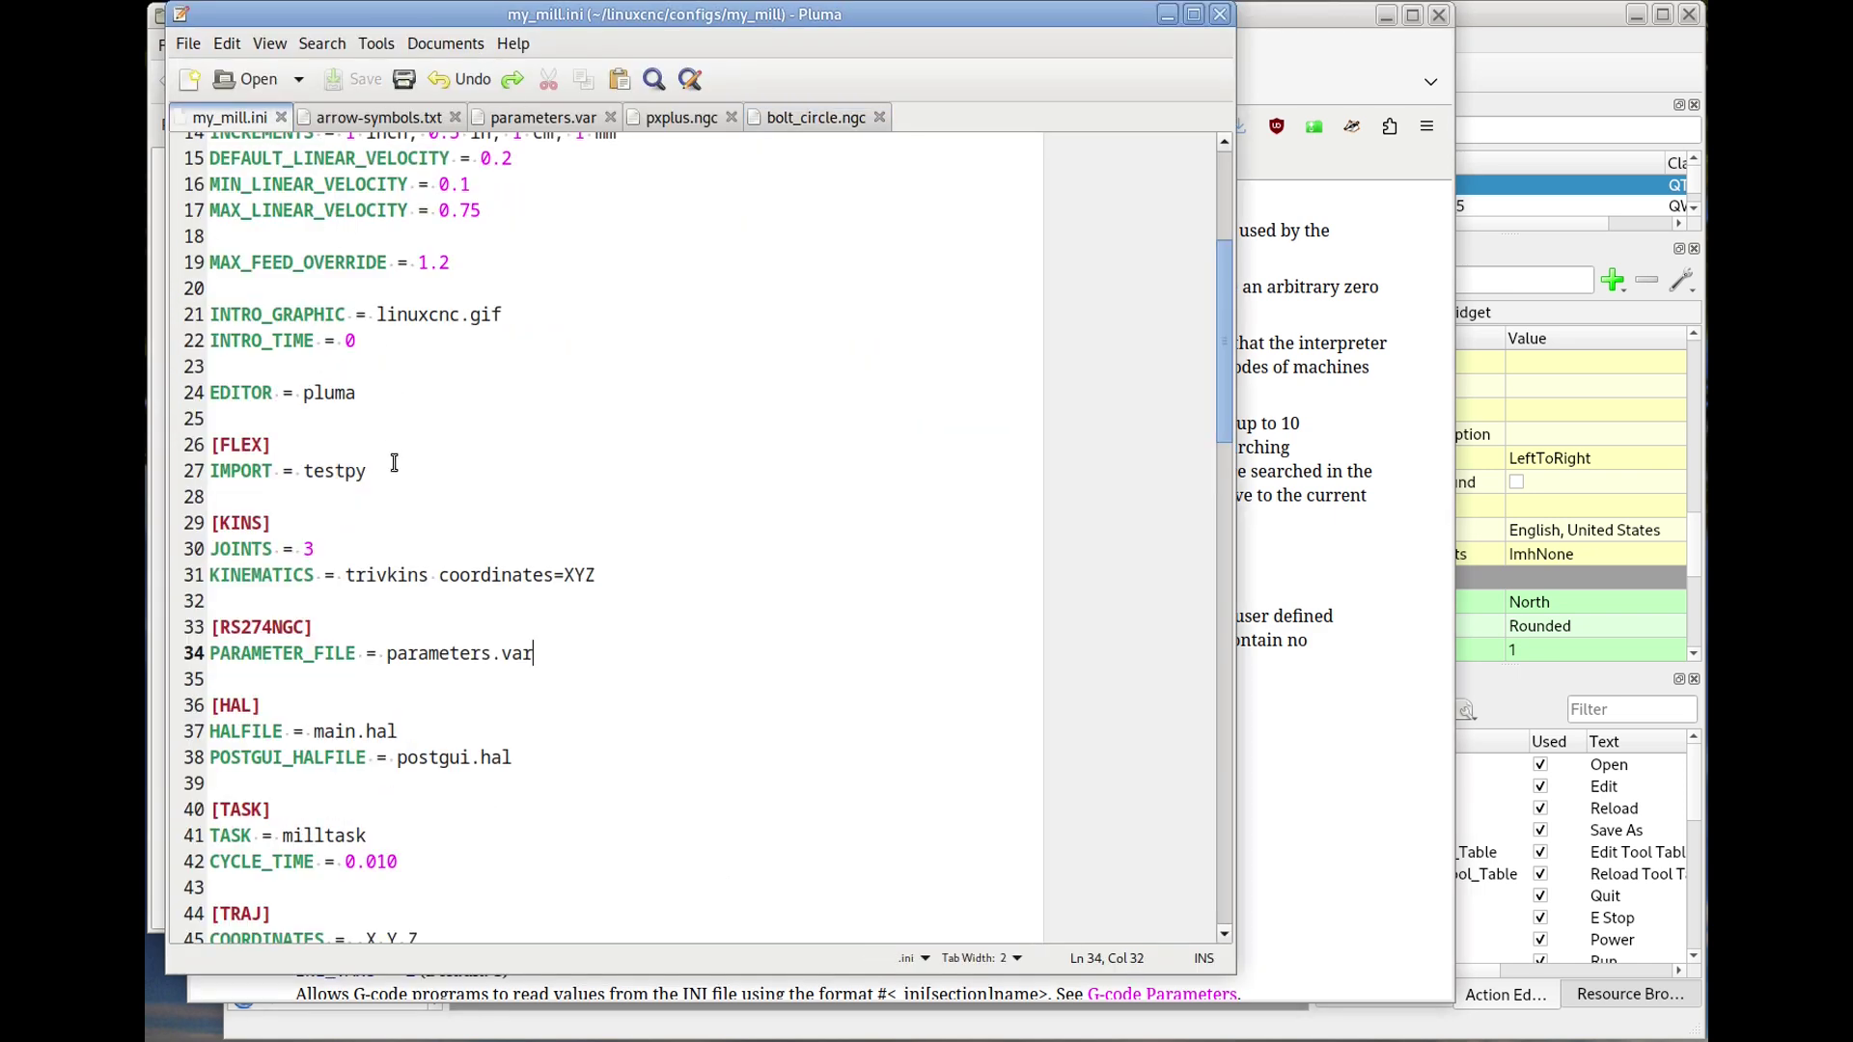
key("Return")
type("SUBROUTINE_PATH = ")
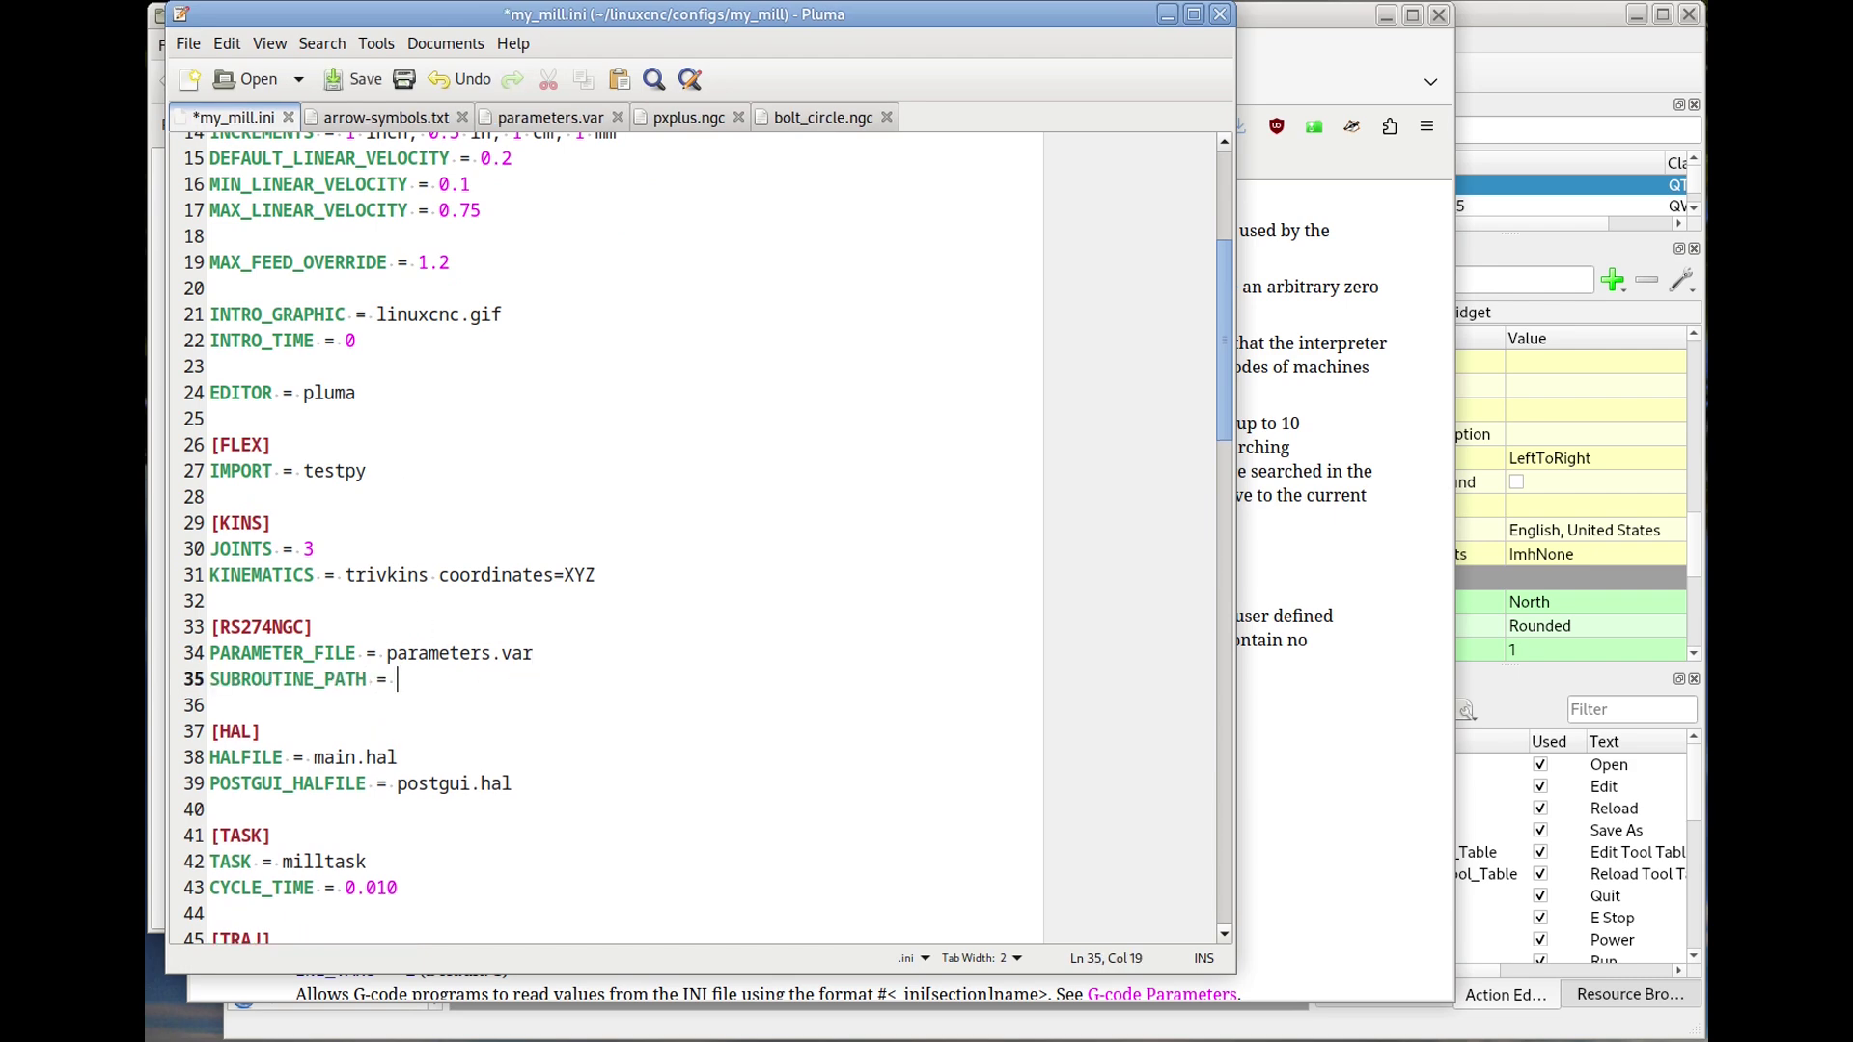
type("./subroutines")
left_click(359, 82)
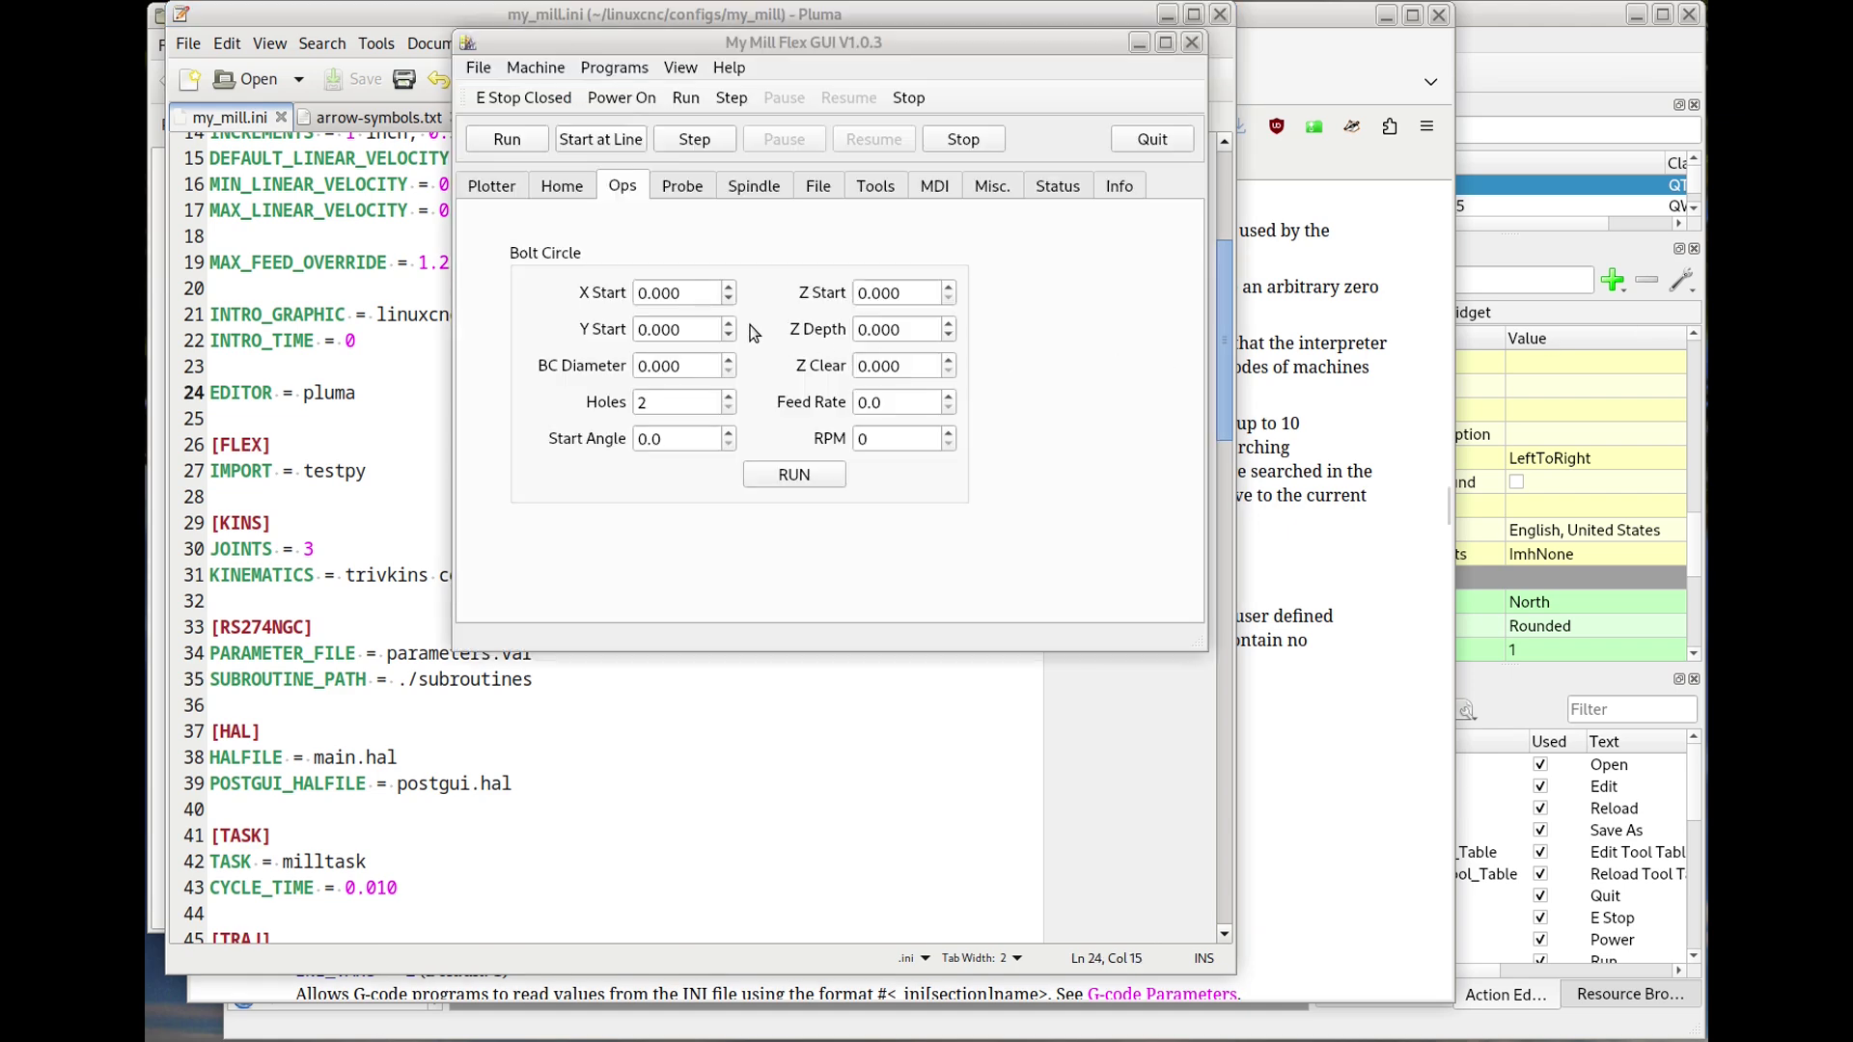
- In the My Mill window's Bolt Circle group, set X Start and Y Start to 2, BC Diameter to 1.5 and Holes to 5
left_click(696, 295)
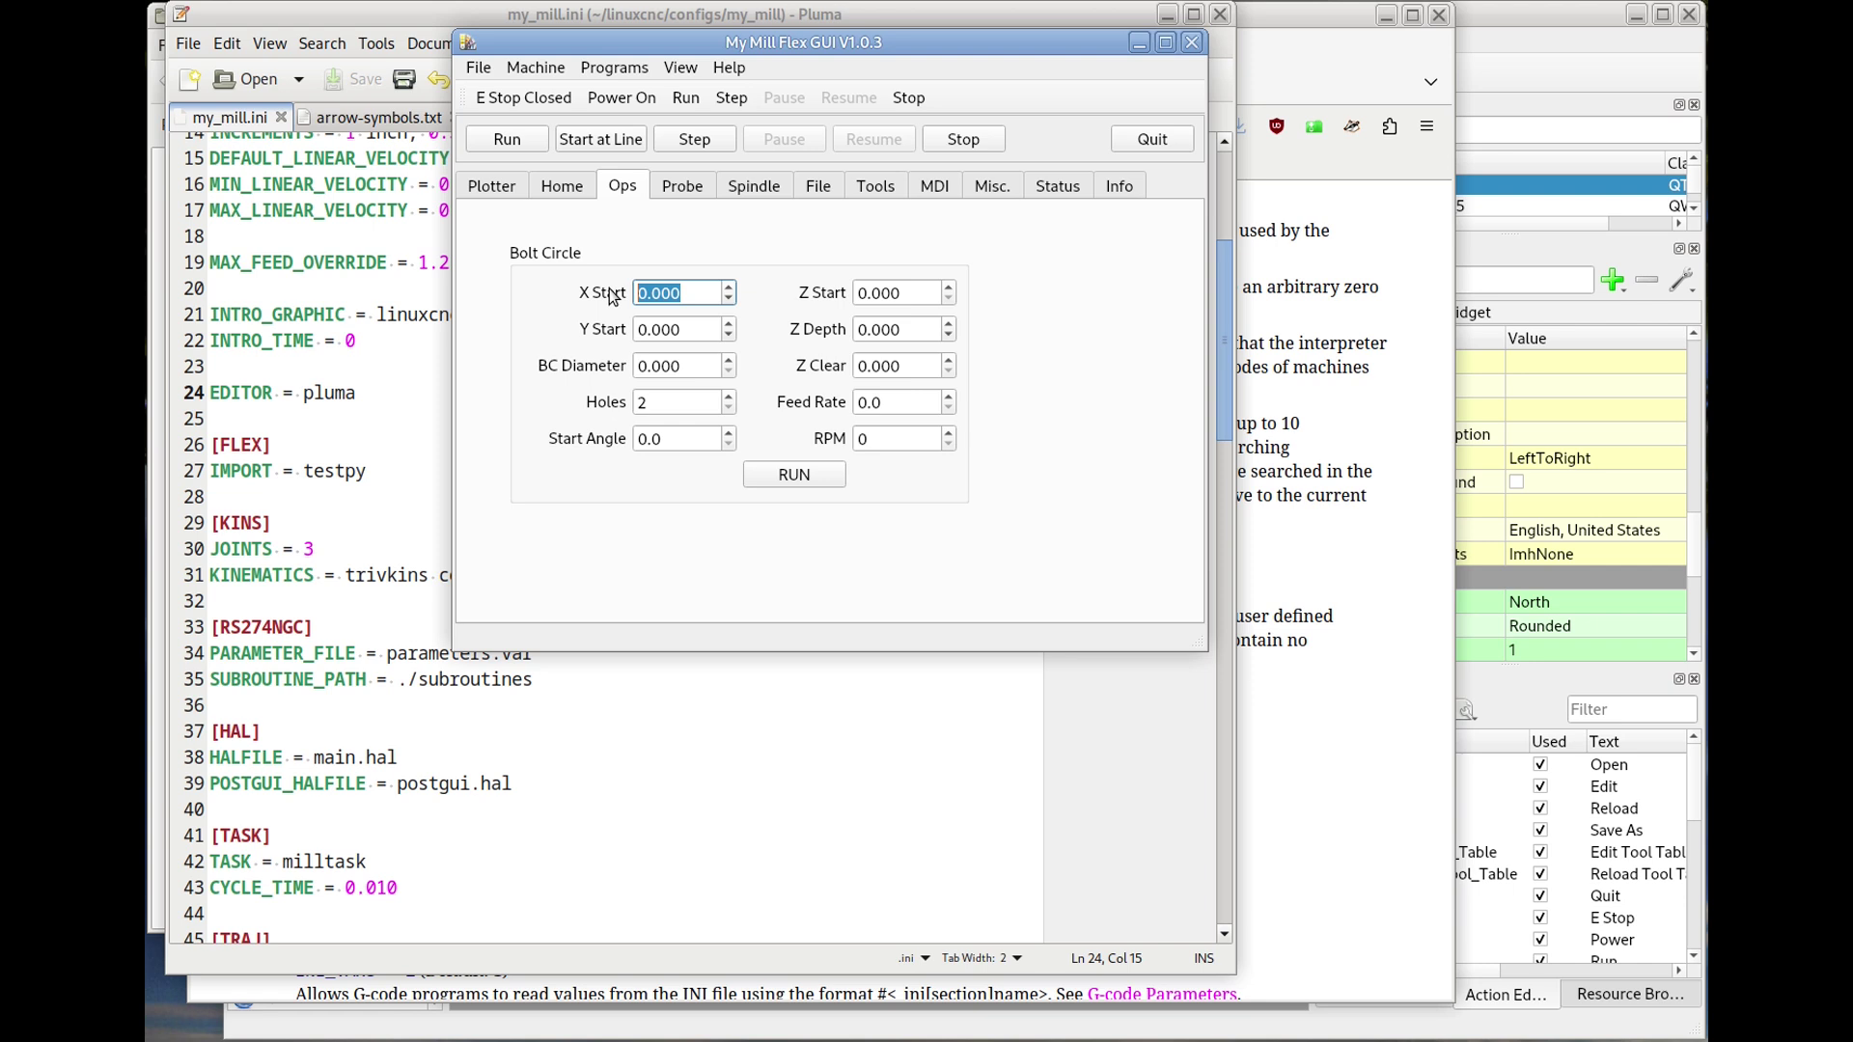
type("2")
left_click(697, 329)
left_click_drag(696, 330, 612, 333)
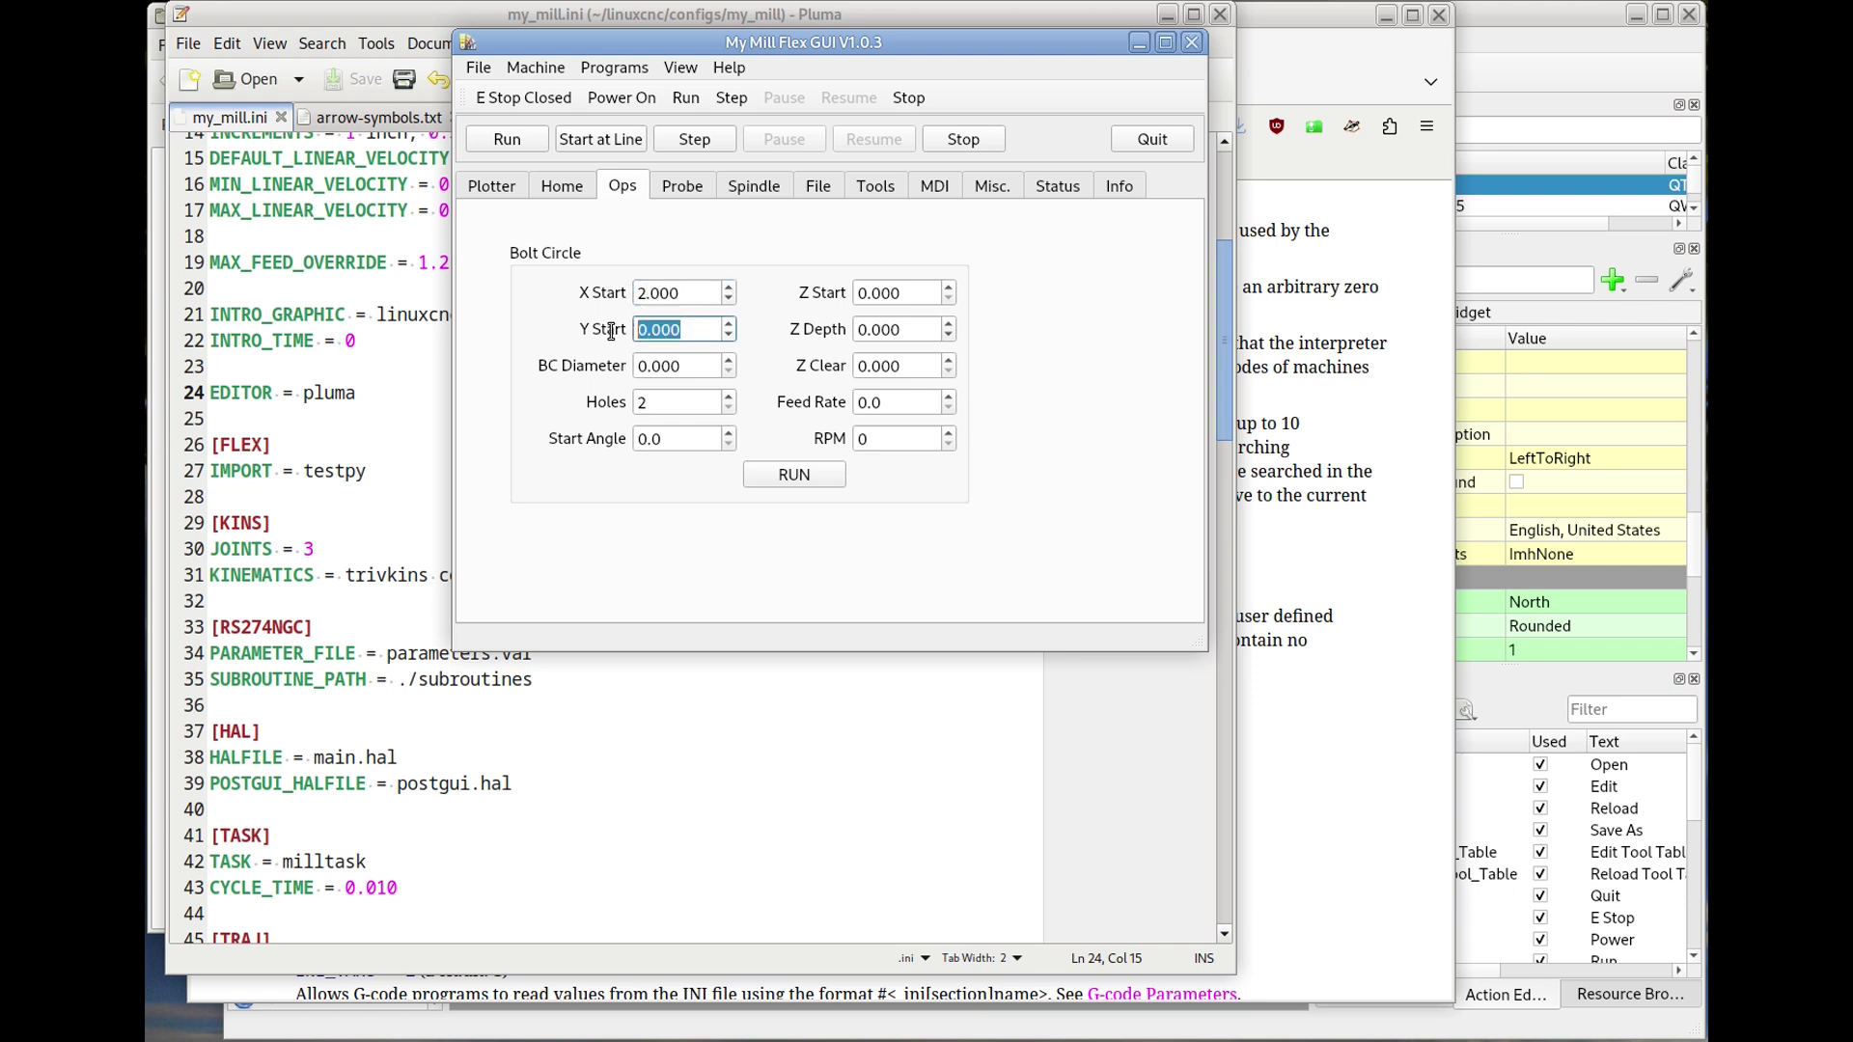
left_click(654, 369)
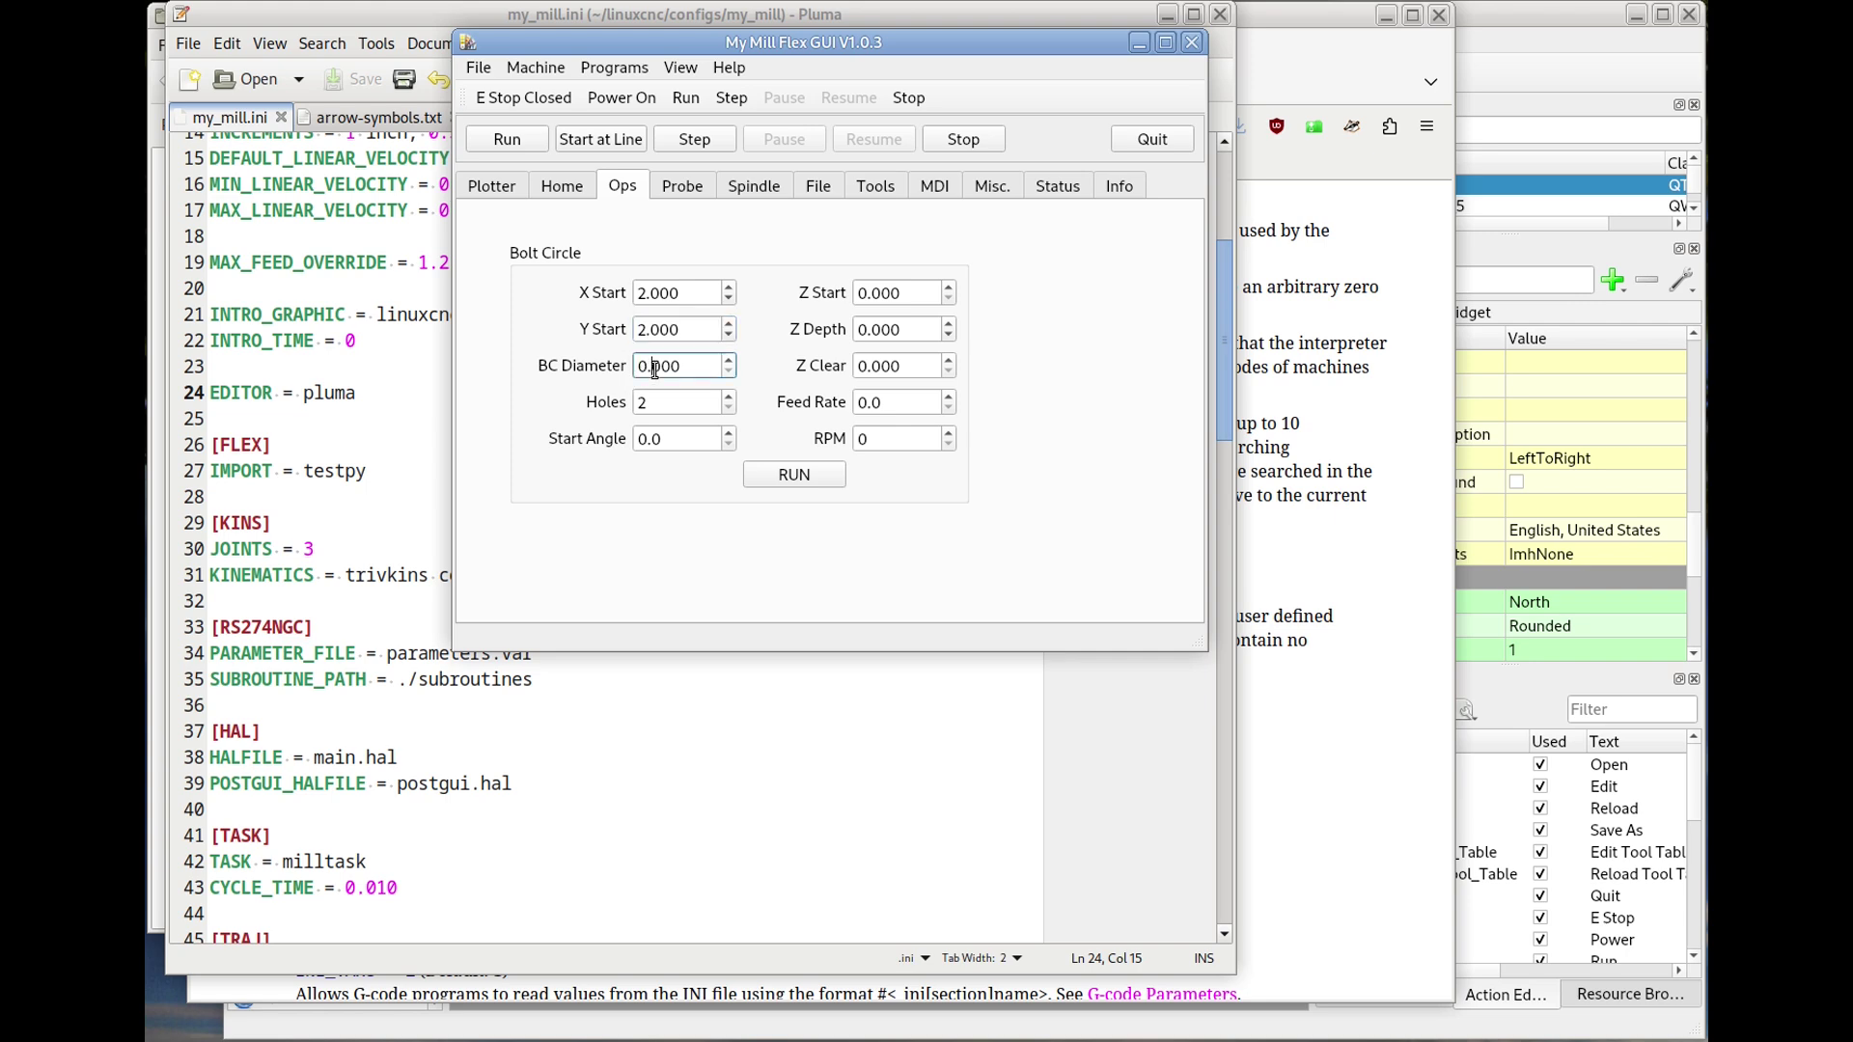
left_click_drag(700, 369, 636, 367)
type("1.5")
left_click(690, 409)
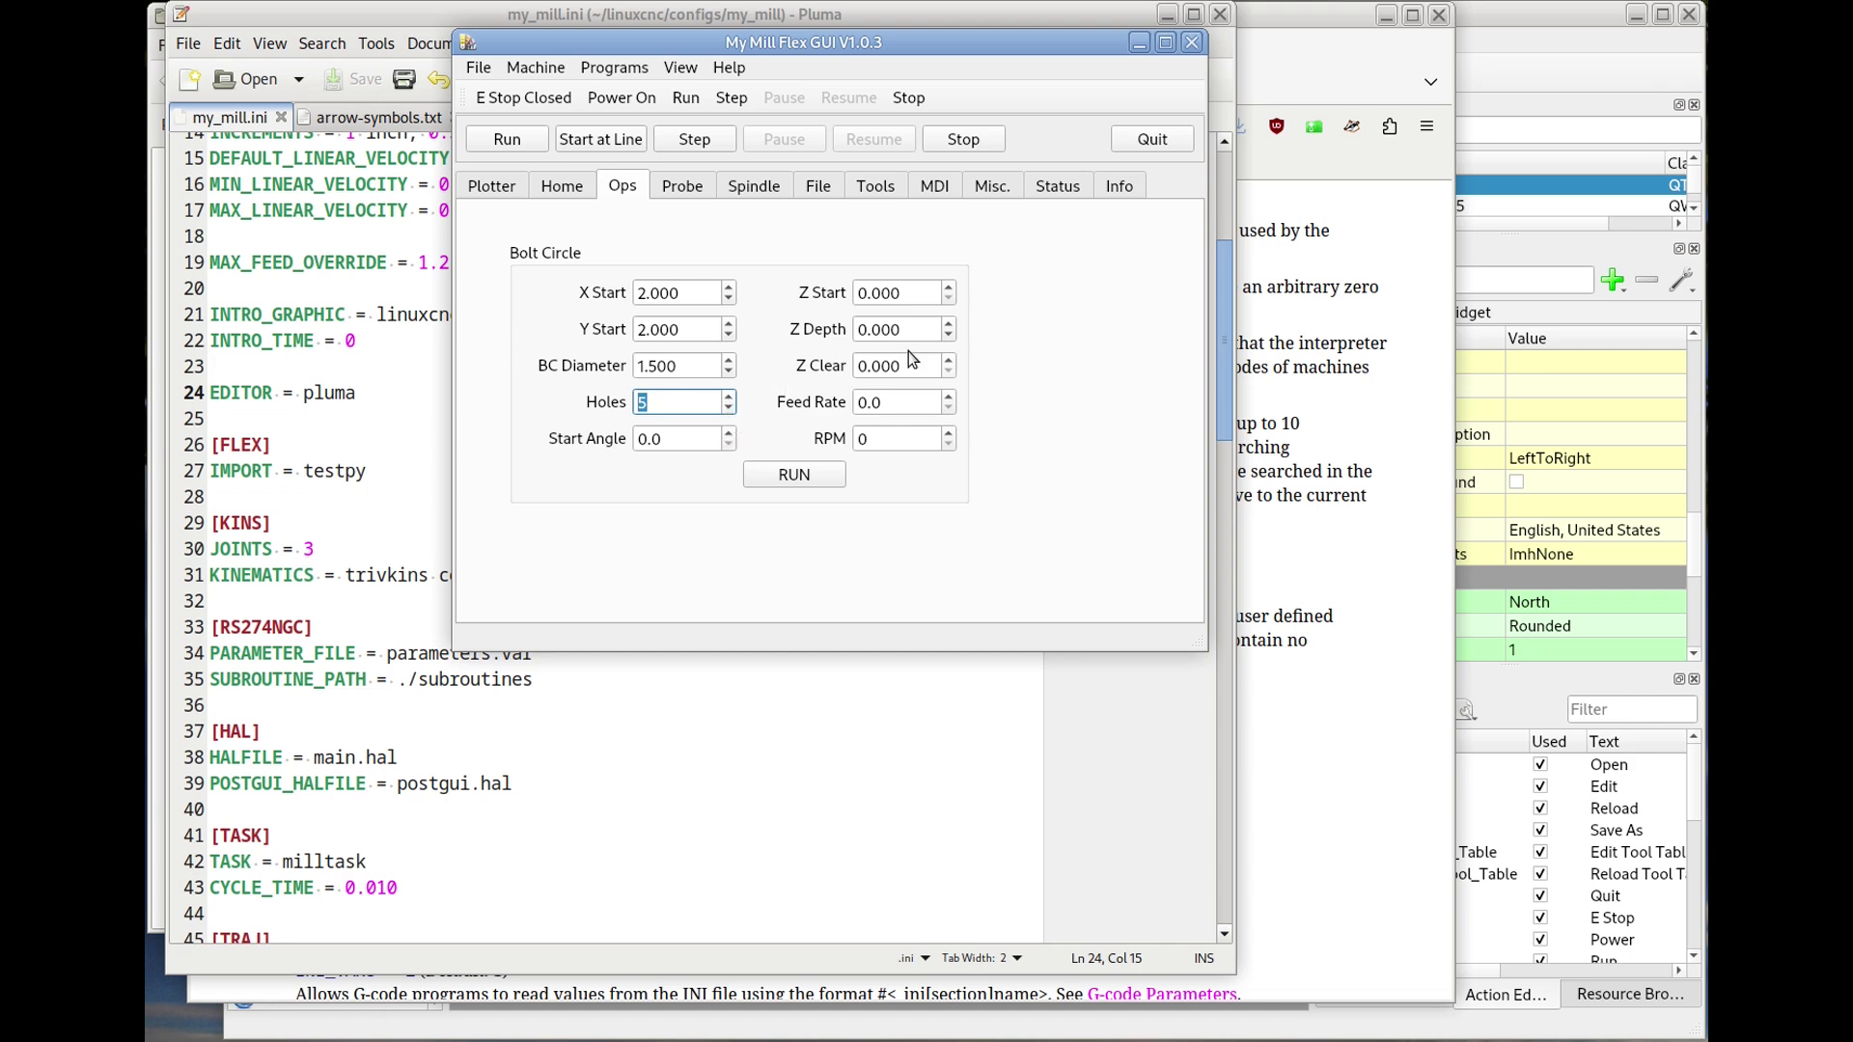
- Set the bolt circle's Z Depth to -1.5, Feed Rate to 25 and RPM to 750
left_click_drag(921, 329, 827, 329)
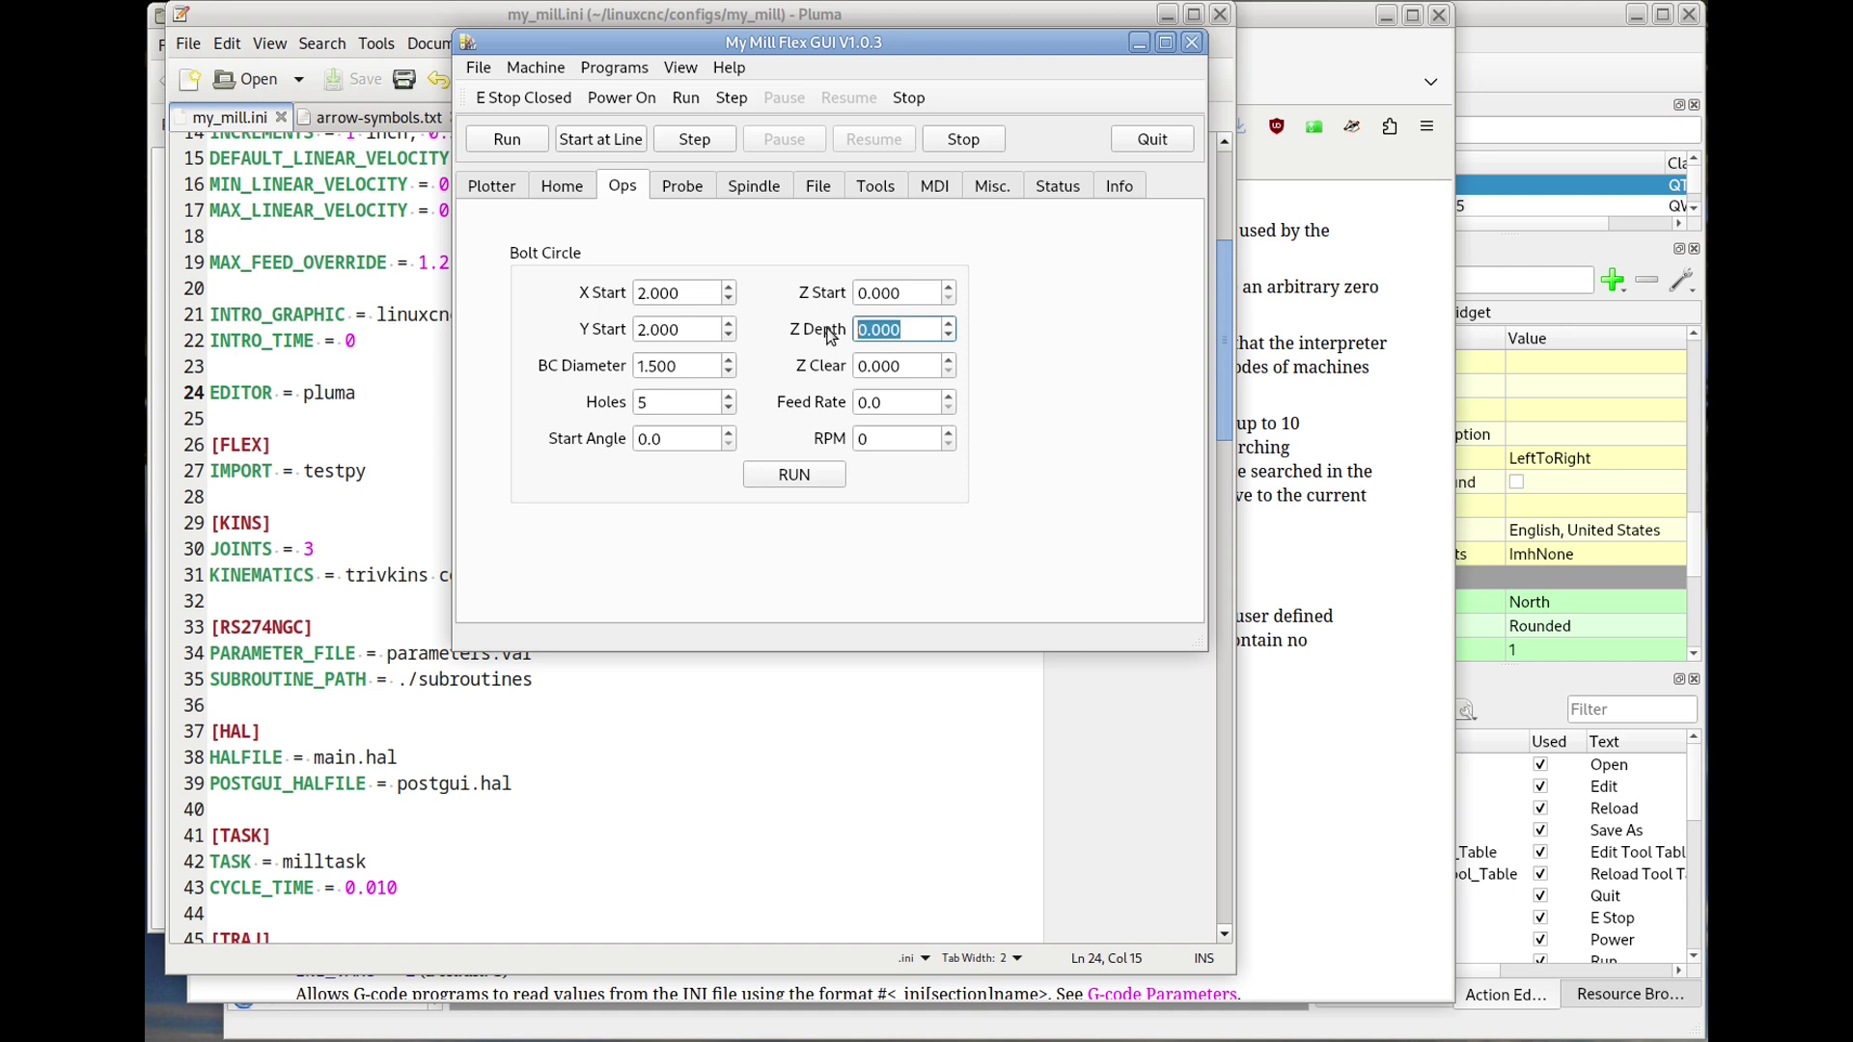
type("-1.5")
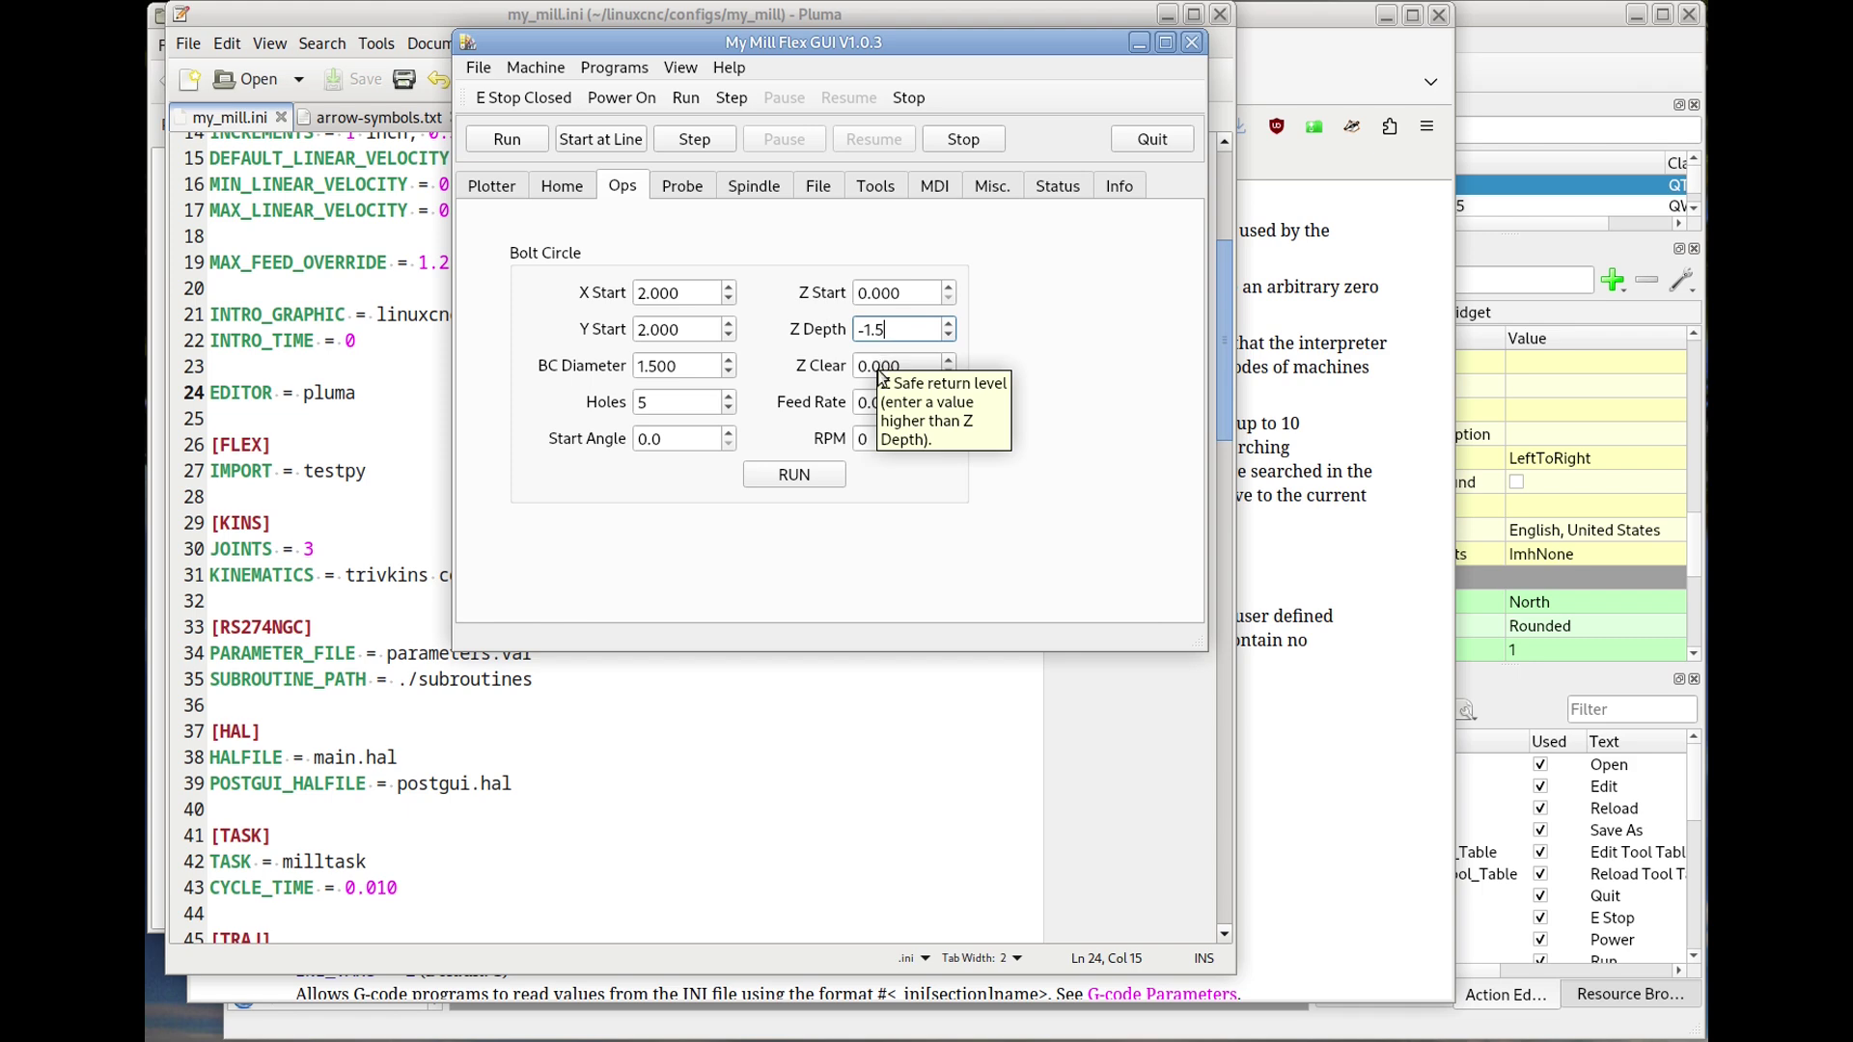
left_click_drag(898, 401, 854, 402)
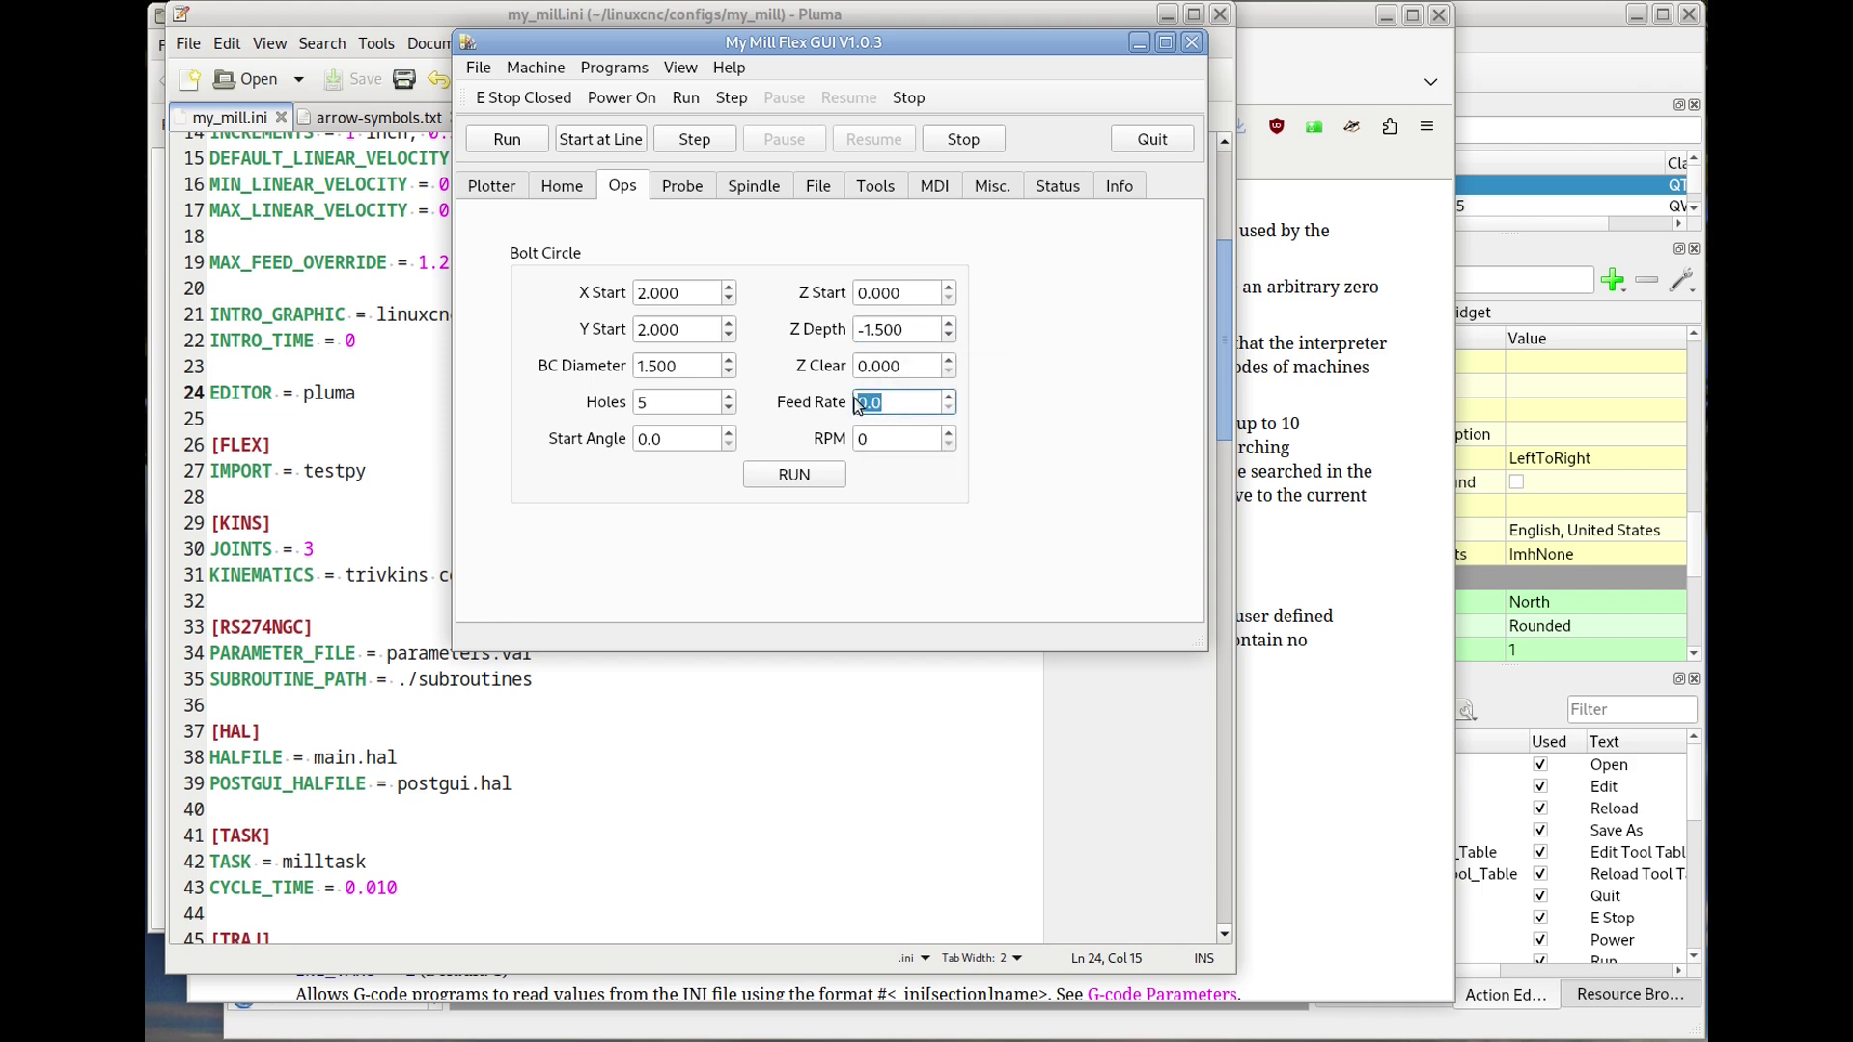
type("25")
left_click_drag(902, 438, 855, 440)
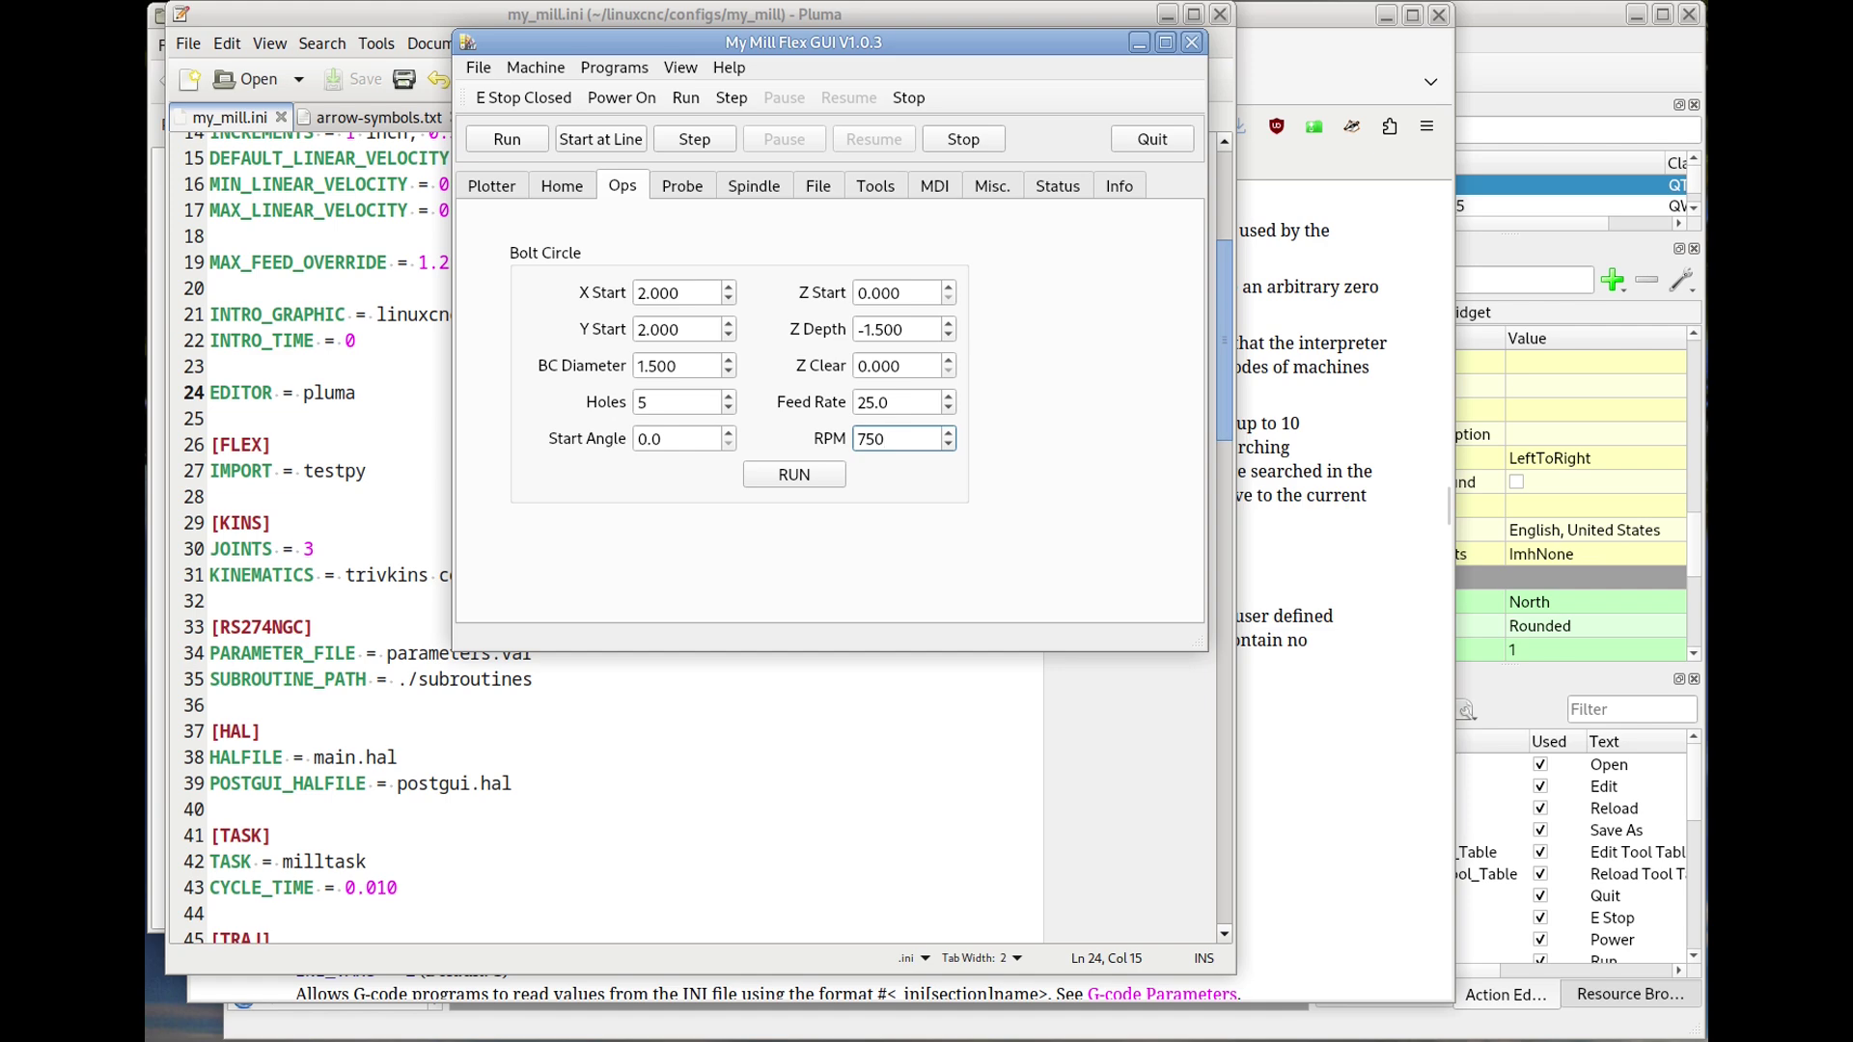
- Switch to parameters.var in Pluma and check the stored values of variables 1000 to 1009
left_click(328, 419)
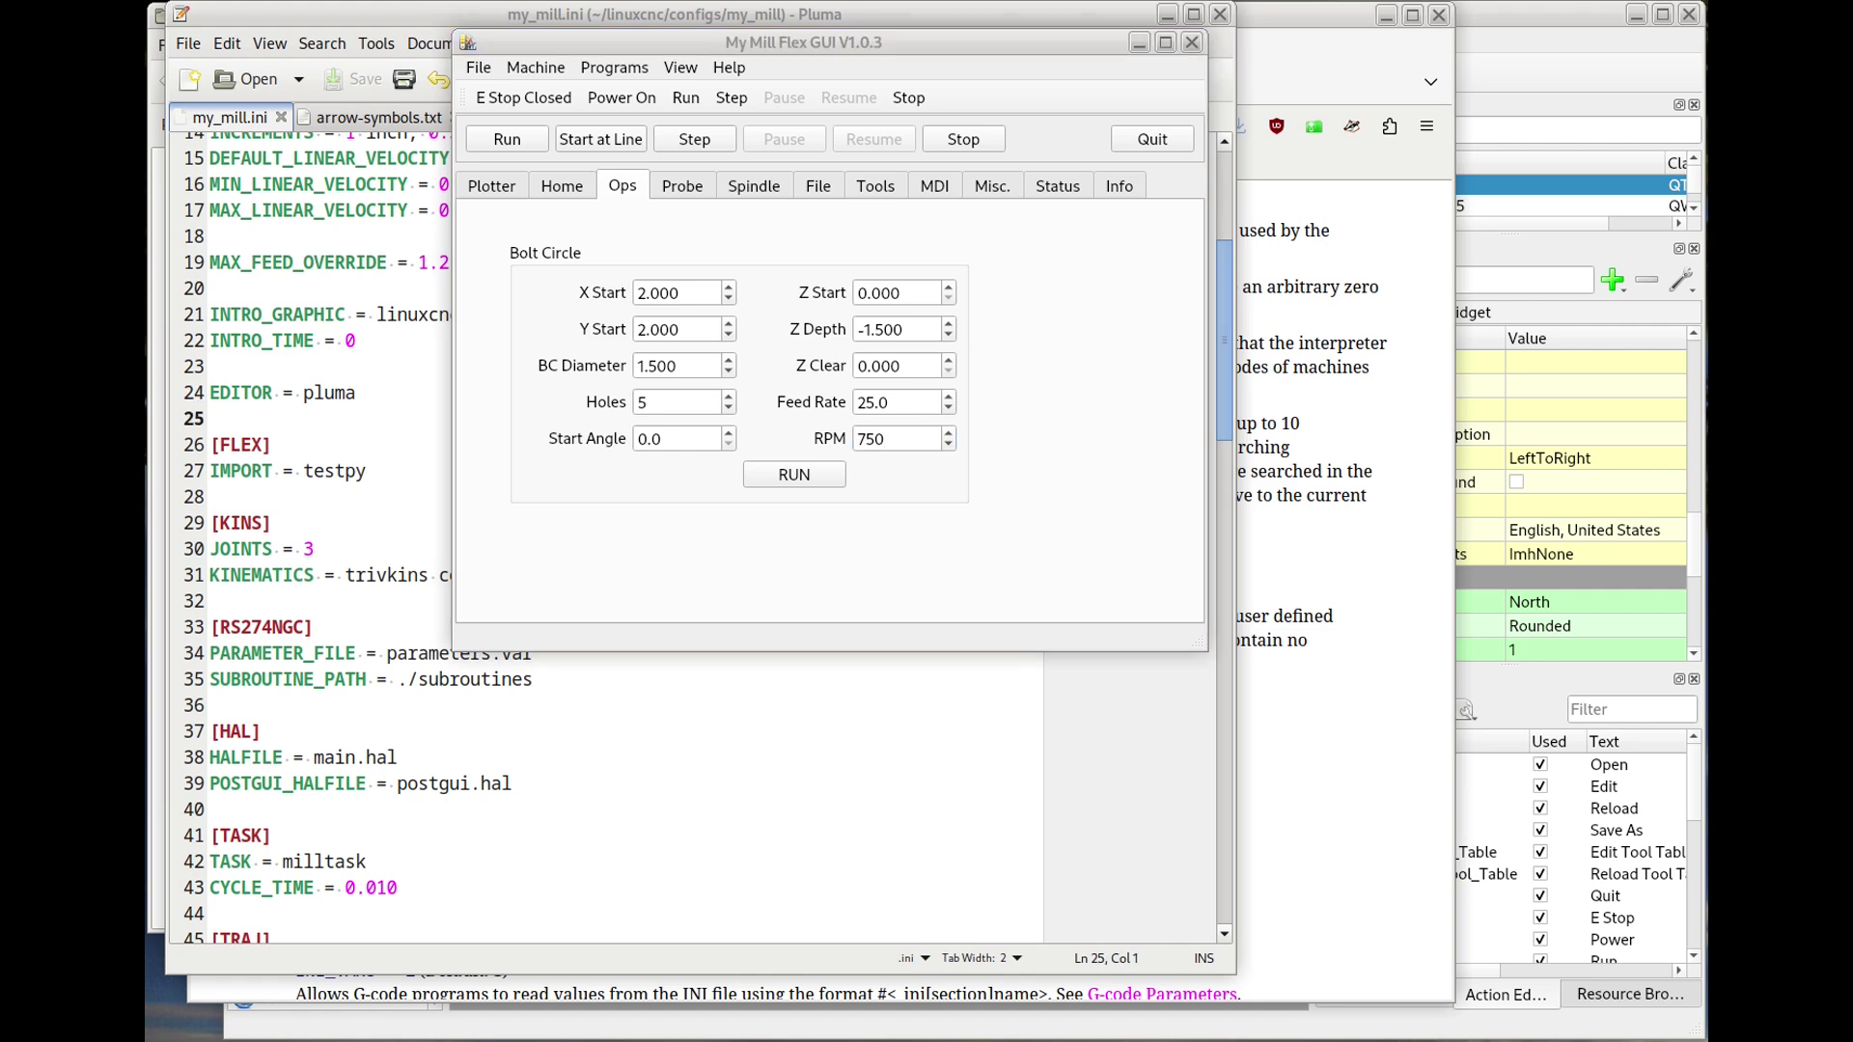
left_click(389, 367)
left_click(543, 120)
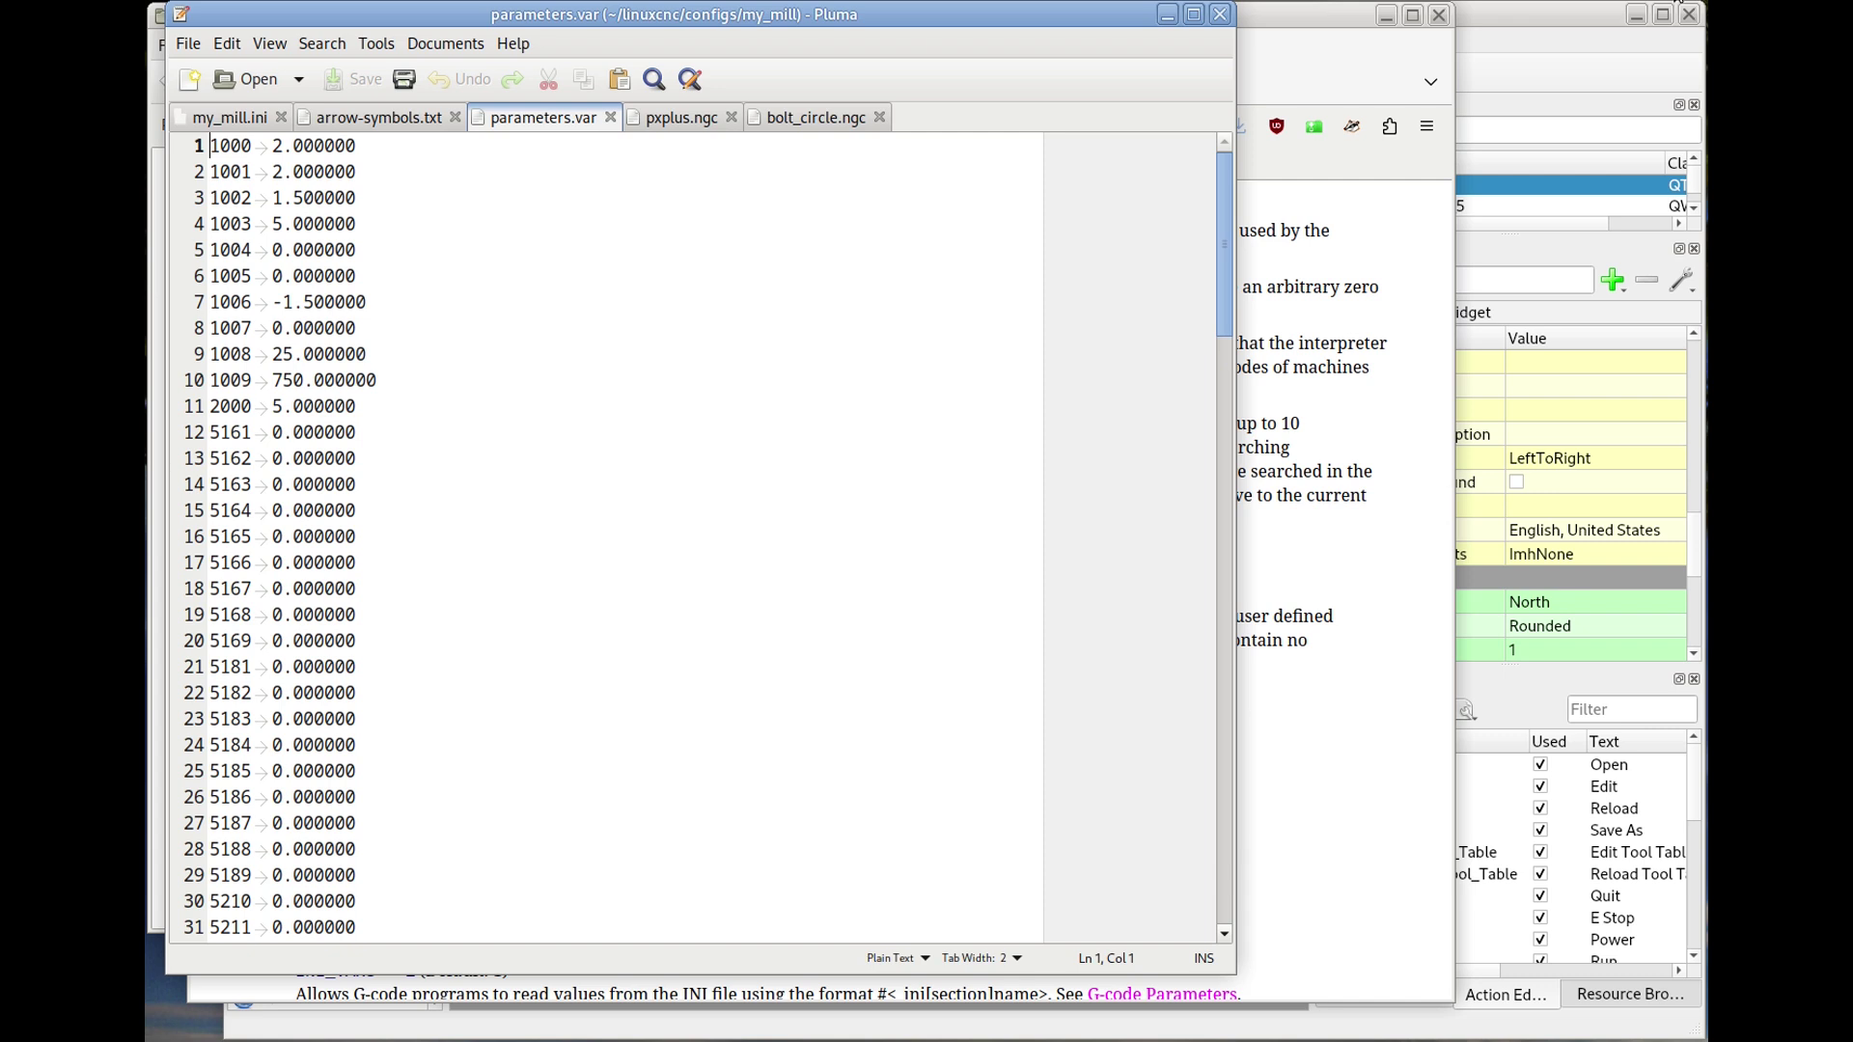
- Switch back to the My Mill window, run the bolt circle operation and examine its toolpath up close in the plotter
key("alt+Tab")
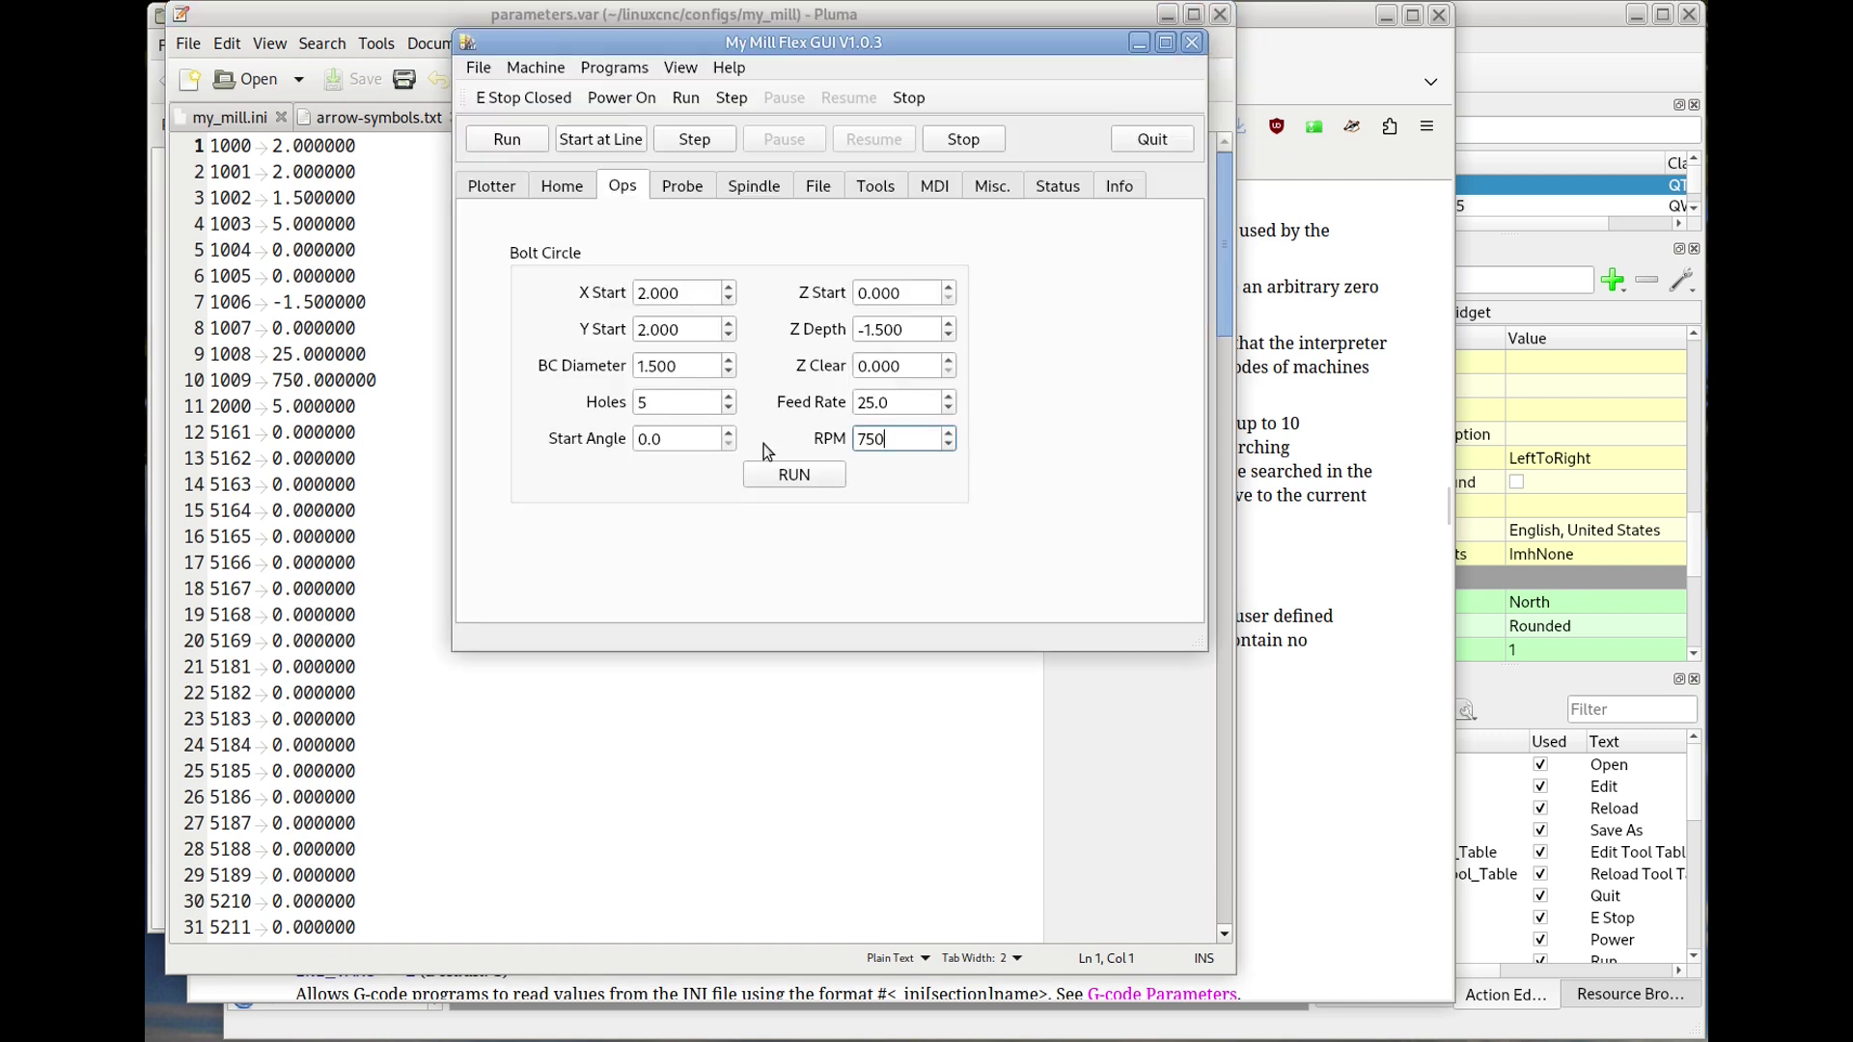
left_click(783, 476)
left_click(503, 187)
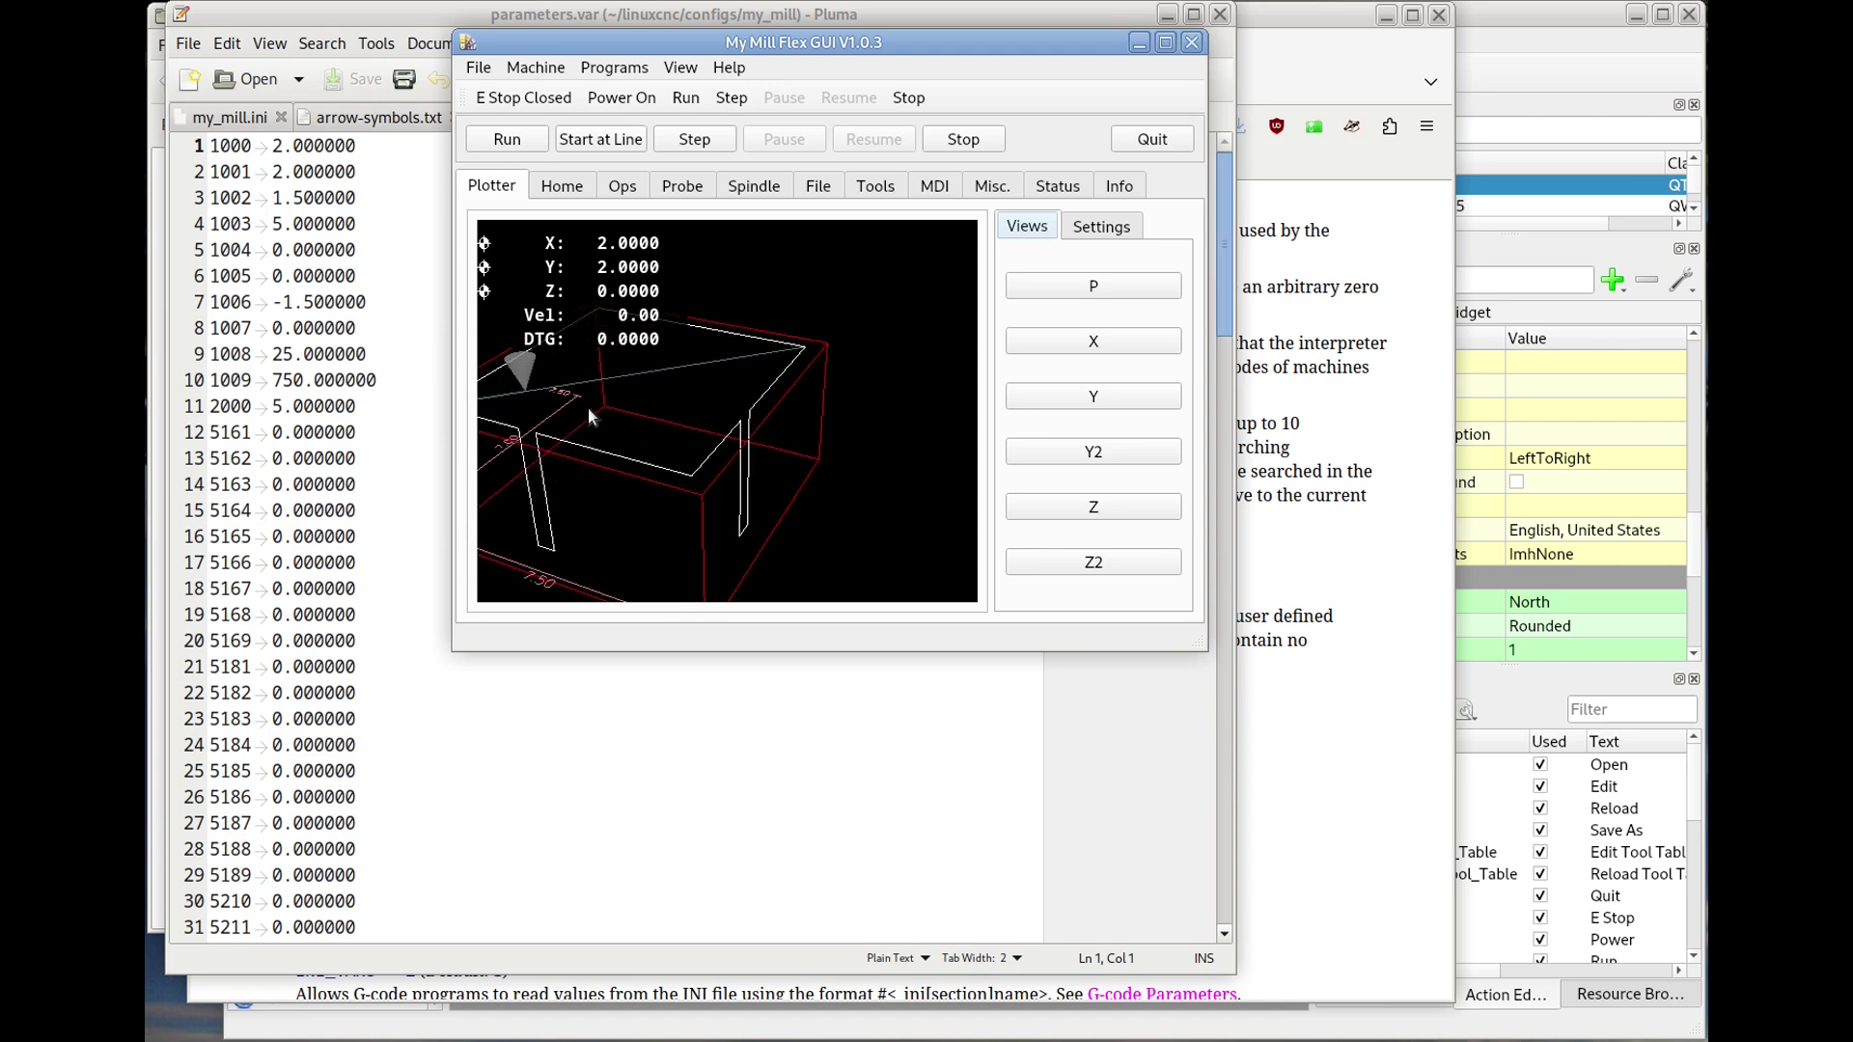
left_click_drag(588, 408, 801, 437)
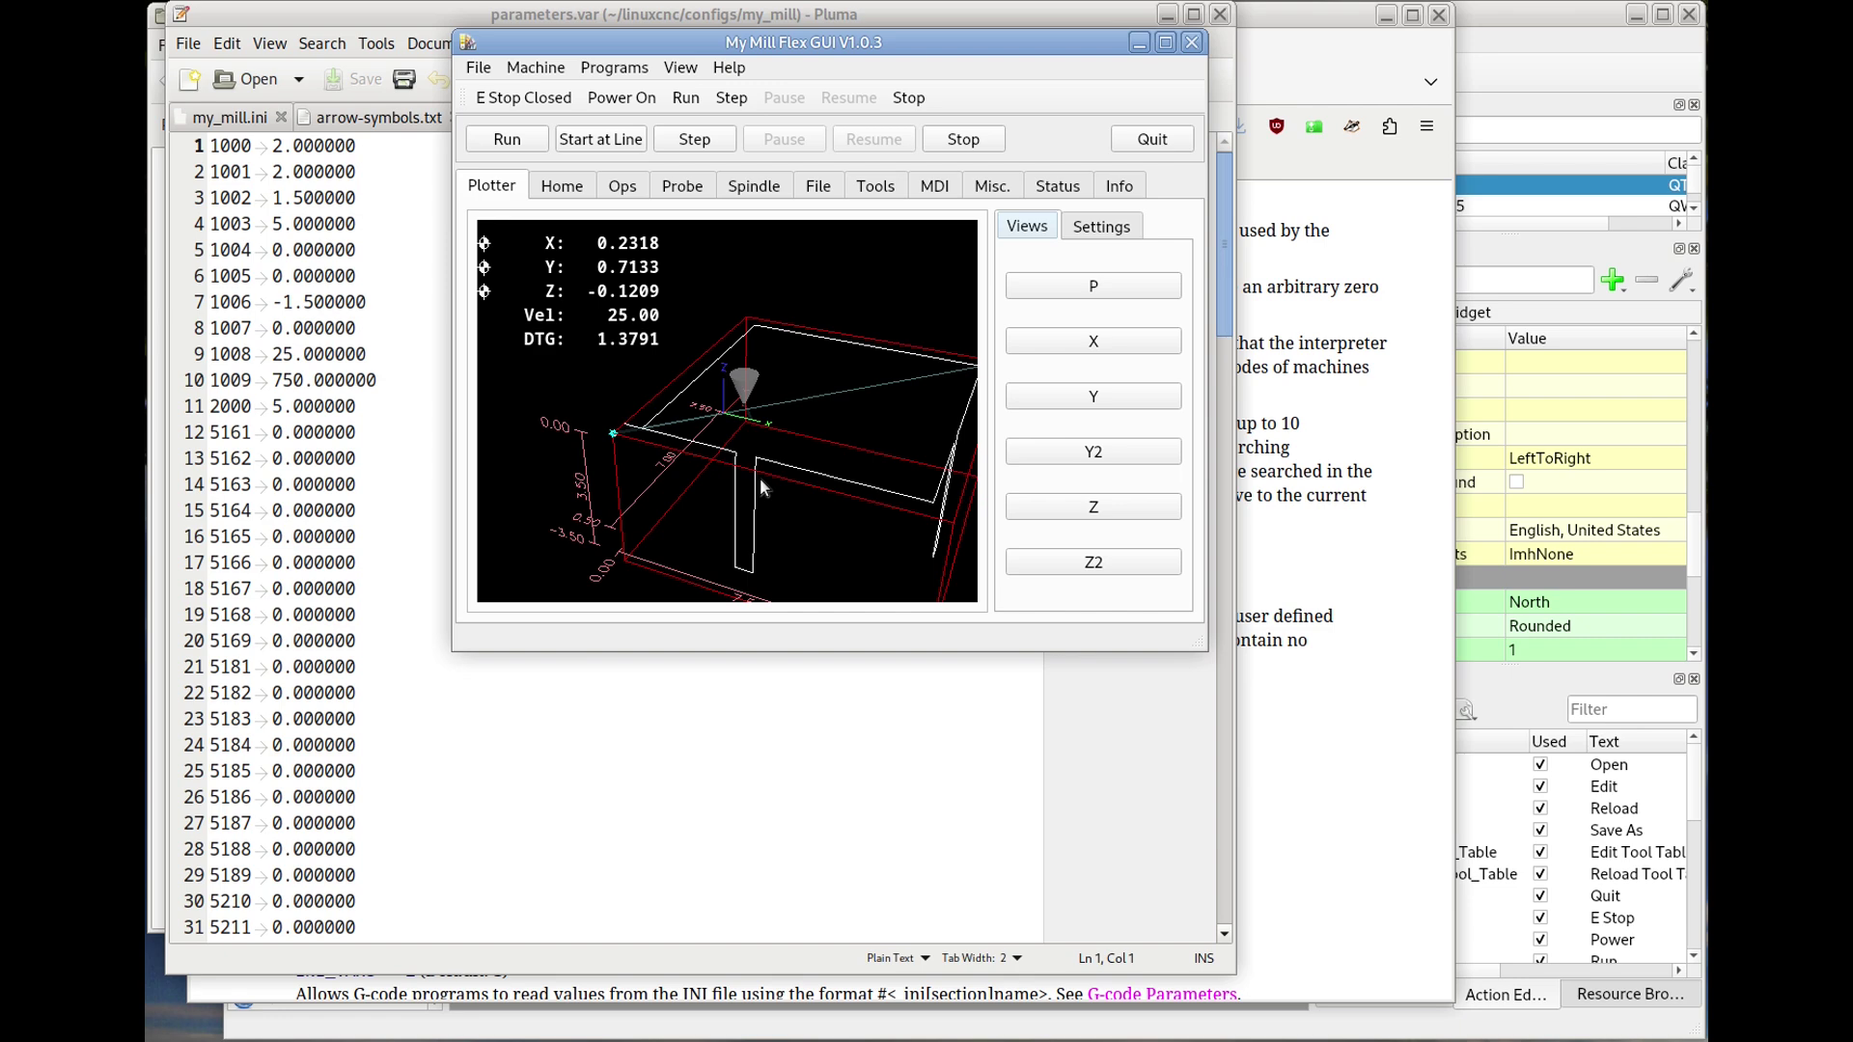
scroll(760, 476, "up", 5)
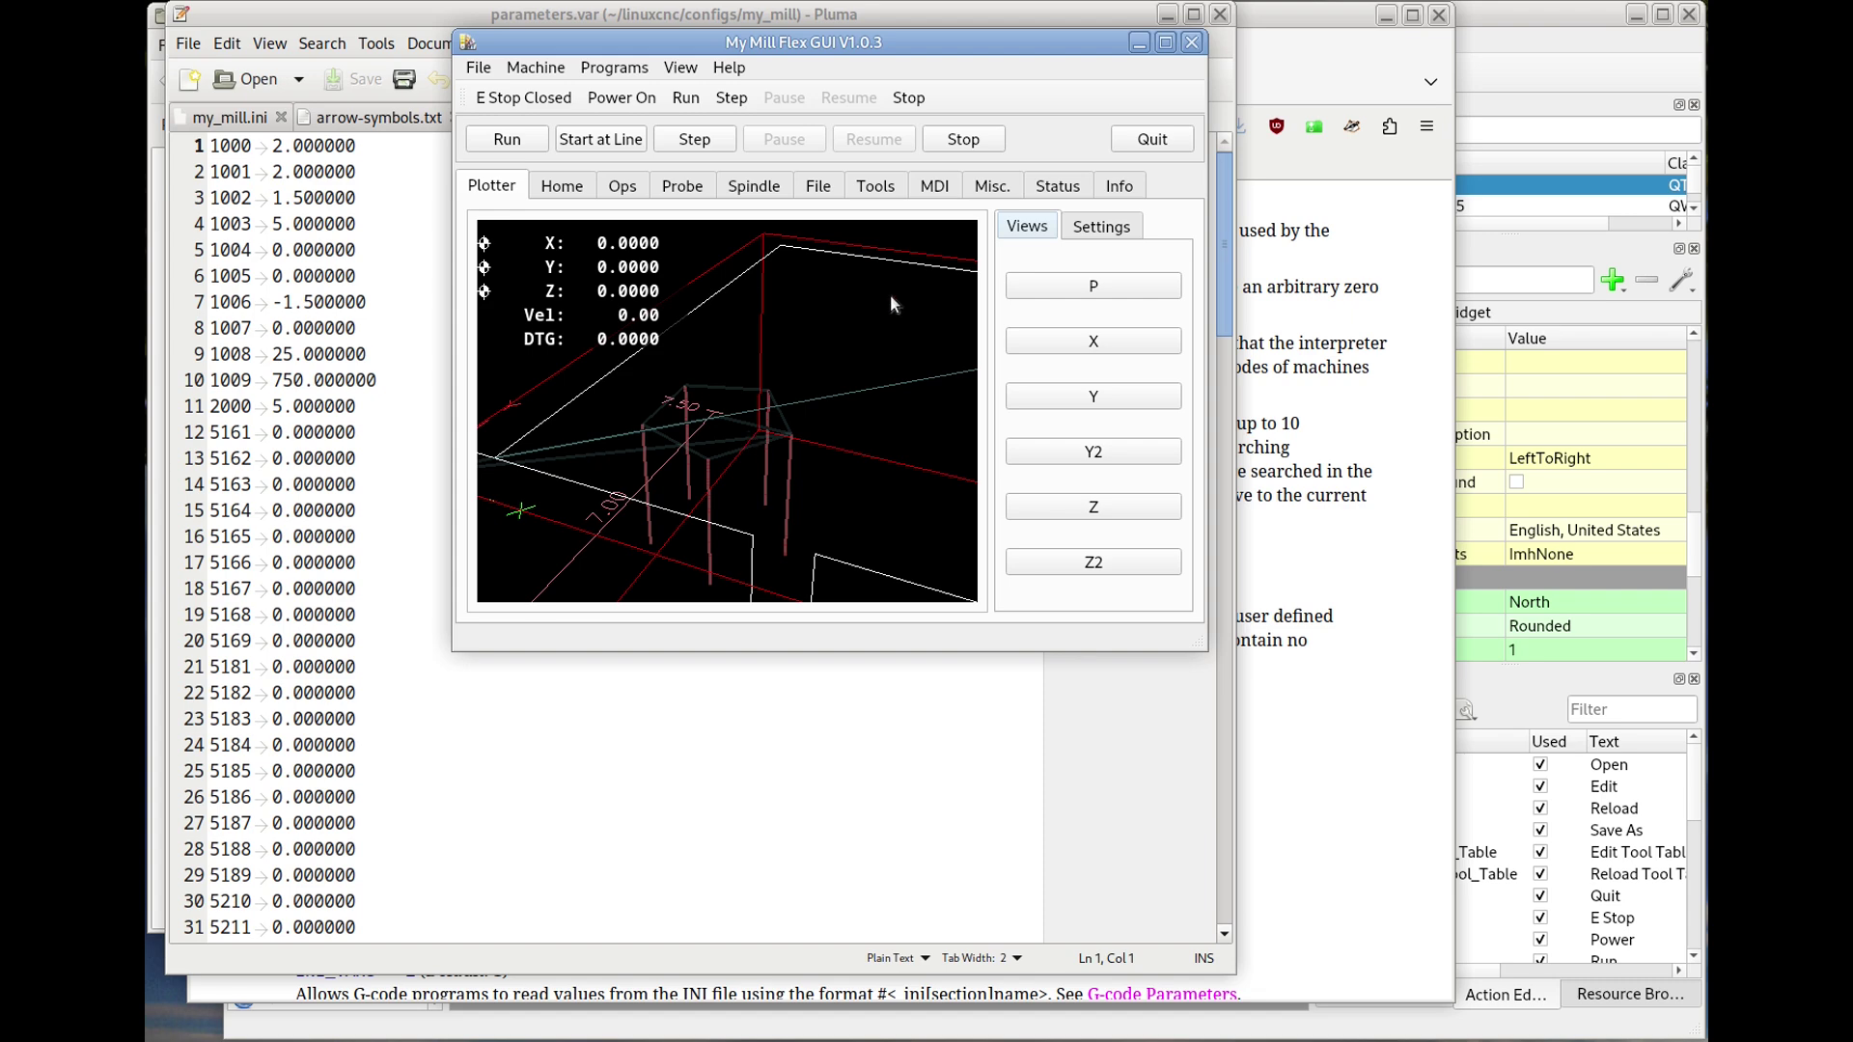
- Quit the My Mill GUI and reload parameters.var in Pluma to check the saved variables
left_click(1161, 137)
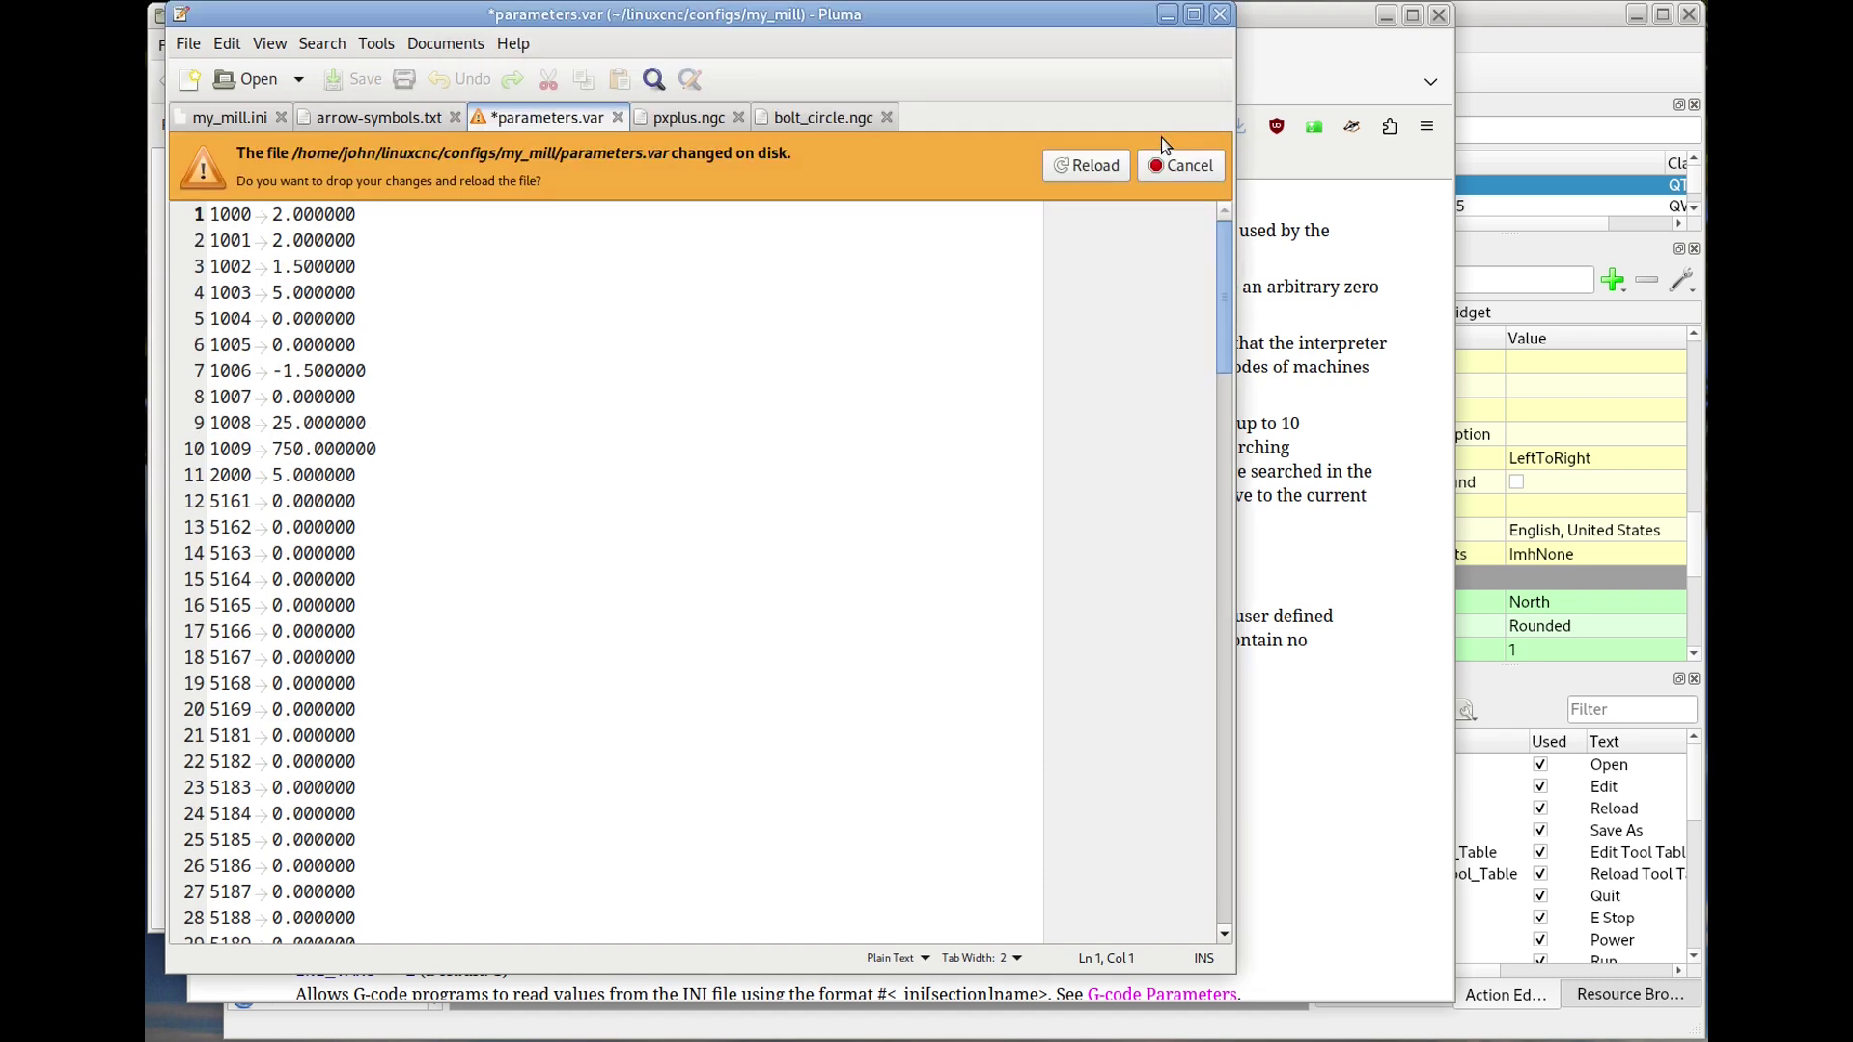
left_click(1088, 168)
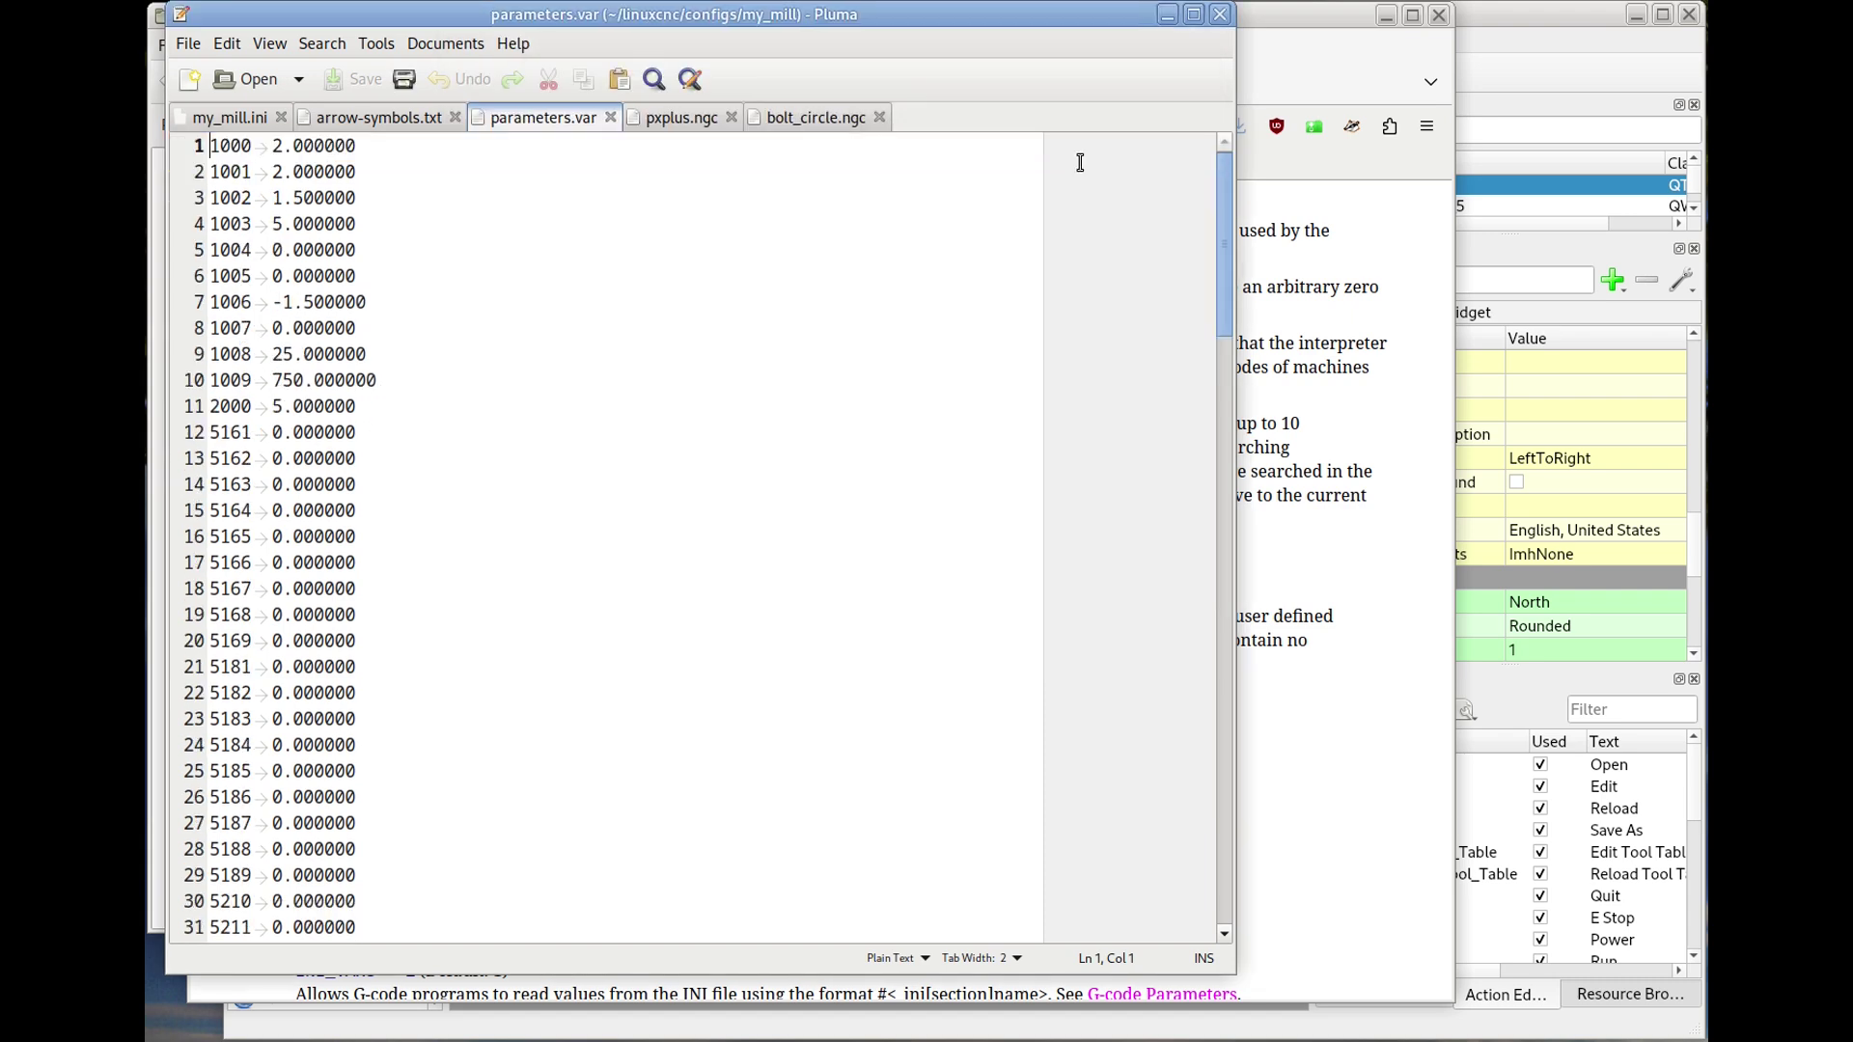
- Switch to the Flex GUI documentation in Firefox, open the Plotter Menu section and copy the menu name Clear Live Plot
left_click(1521, 67)
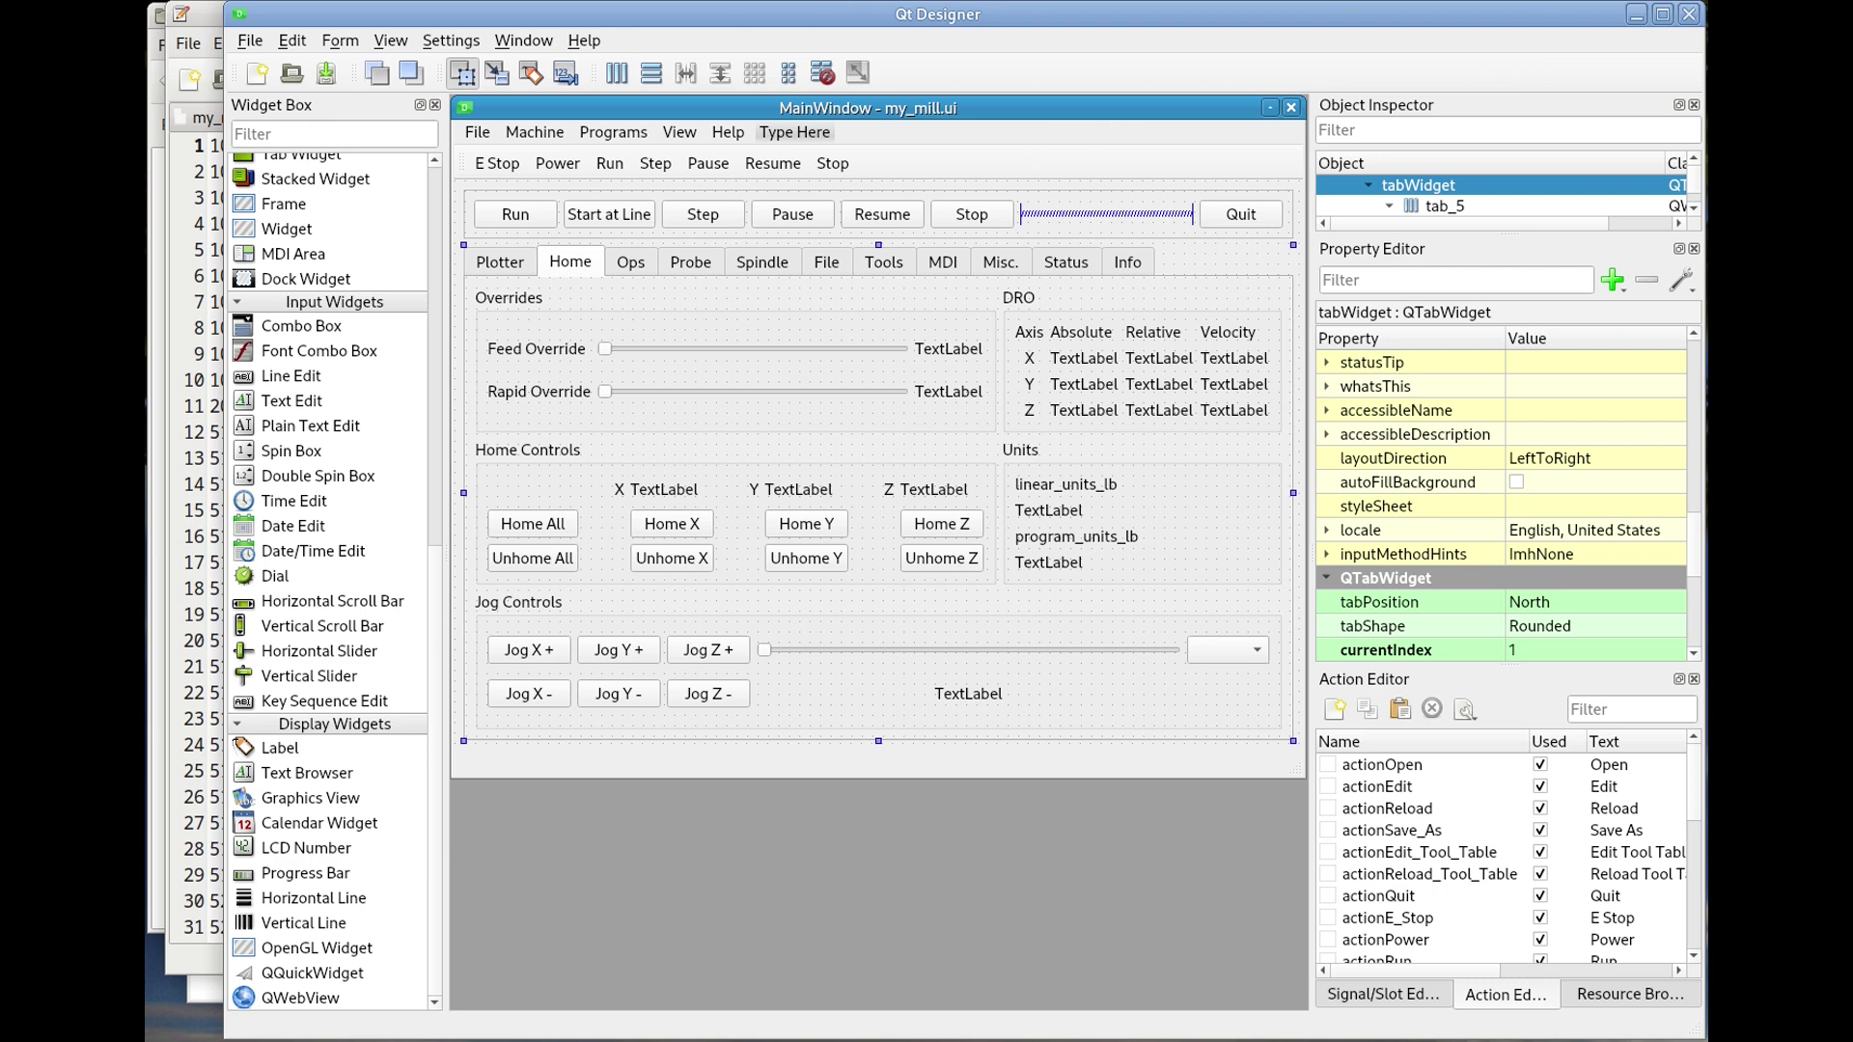
key("alt+Tab")
left_click(405, 87)
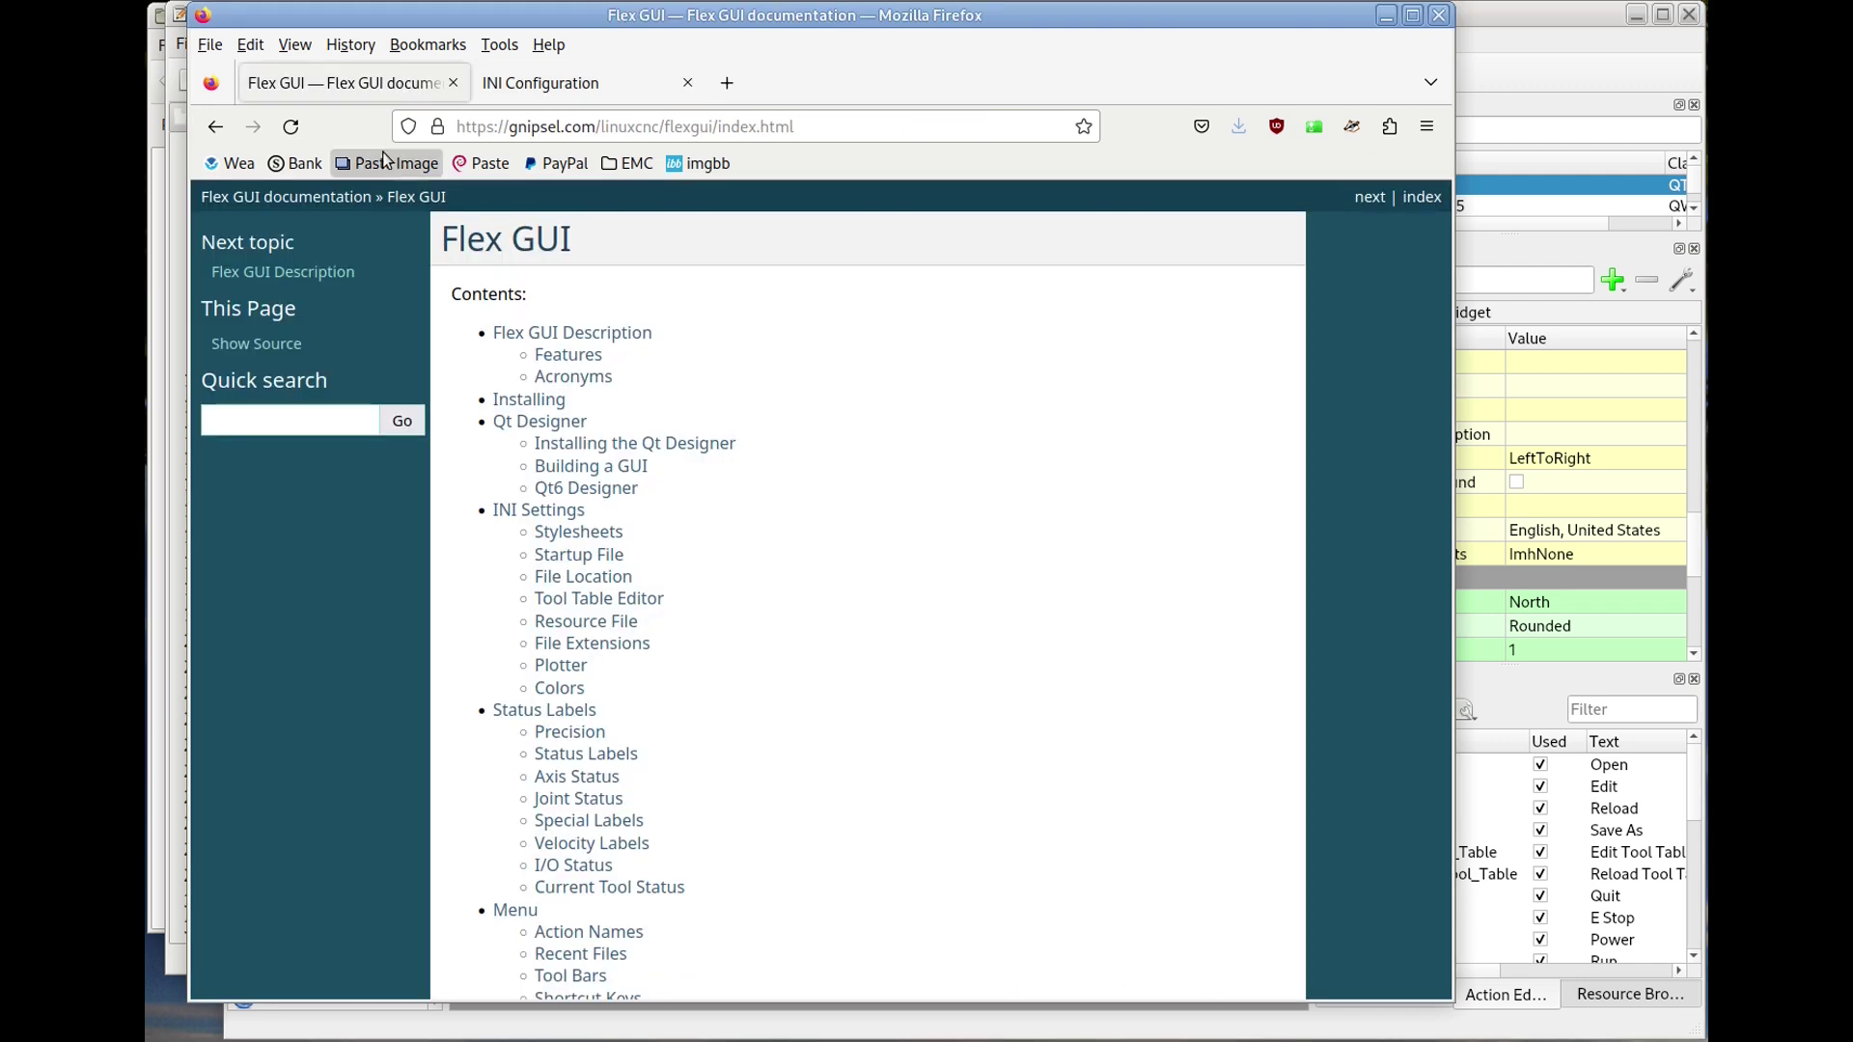
scroll(766, 507, "down", 5)
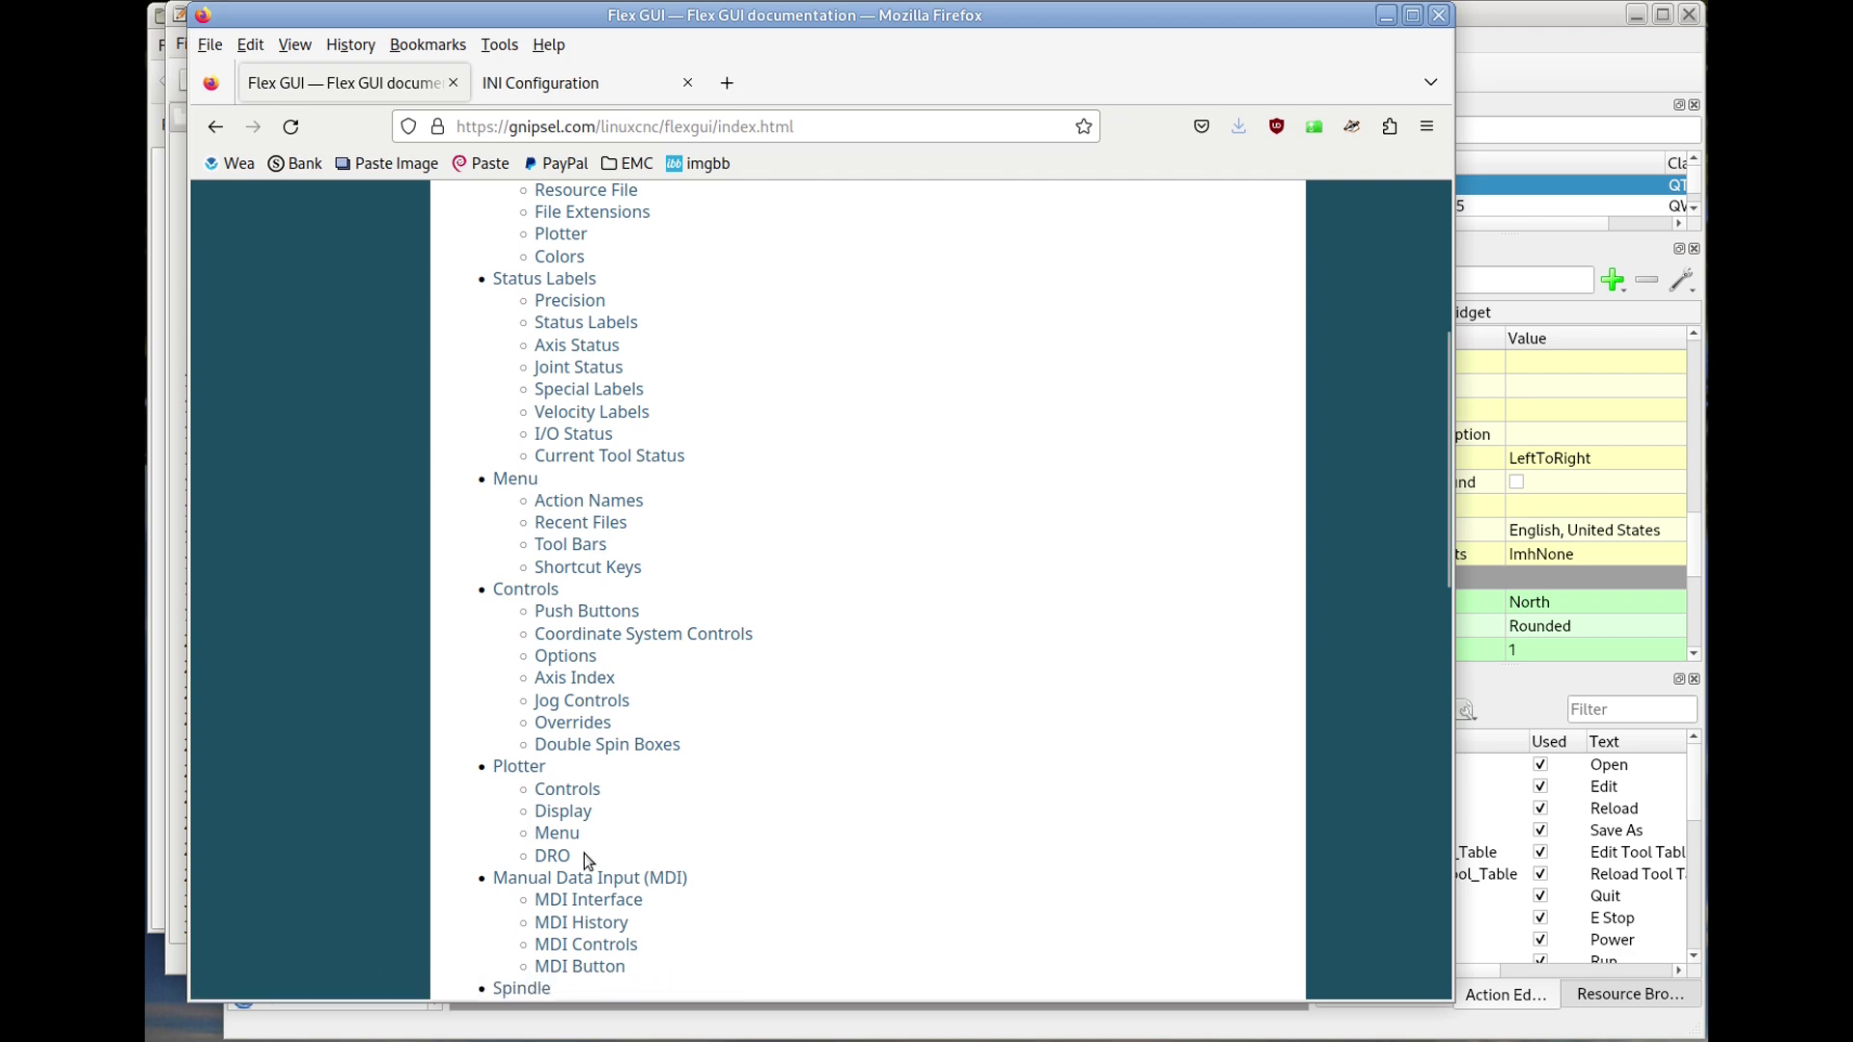
left_click(565, 834)
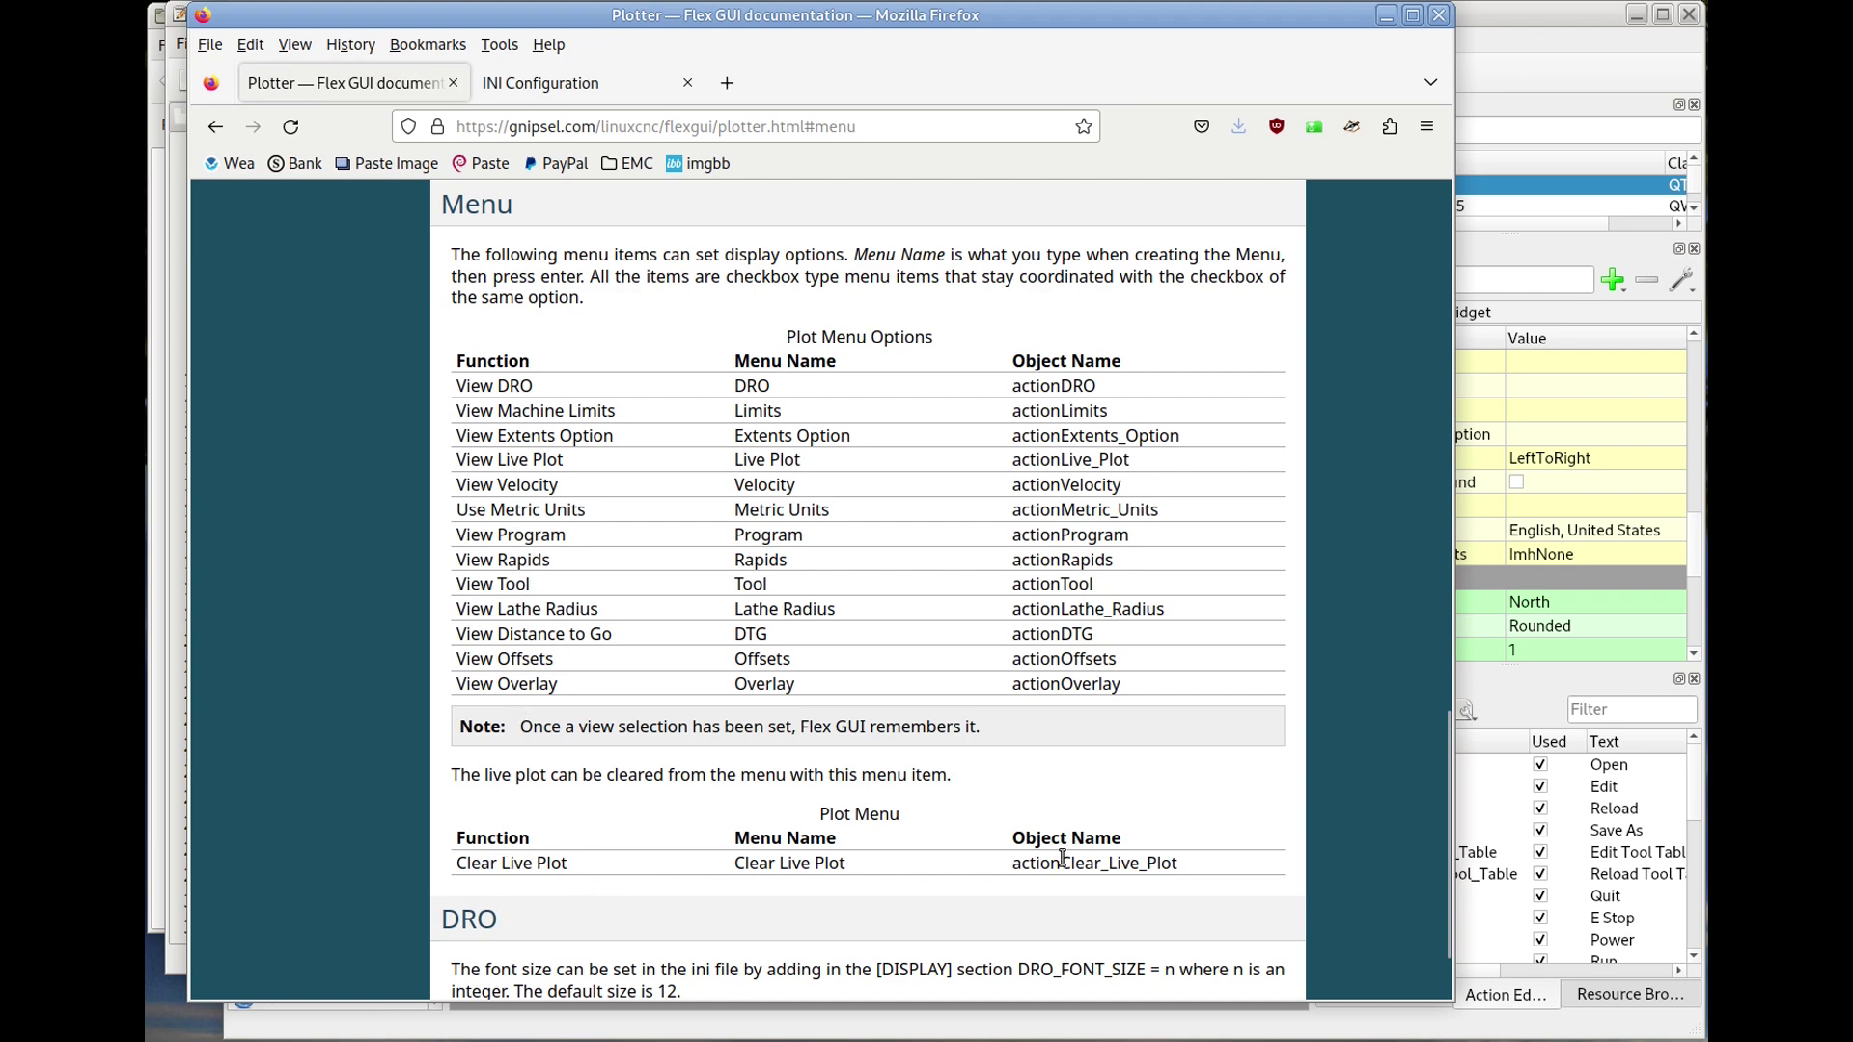
double_click(1105, 861)
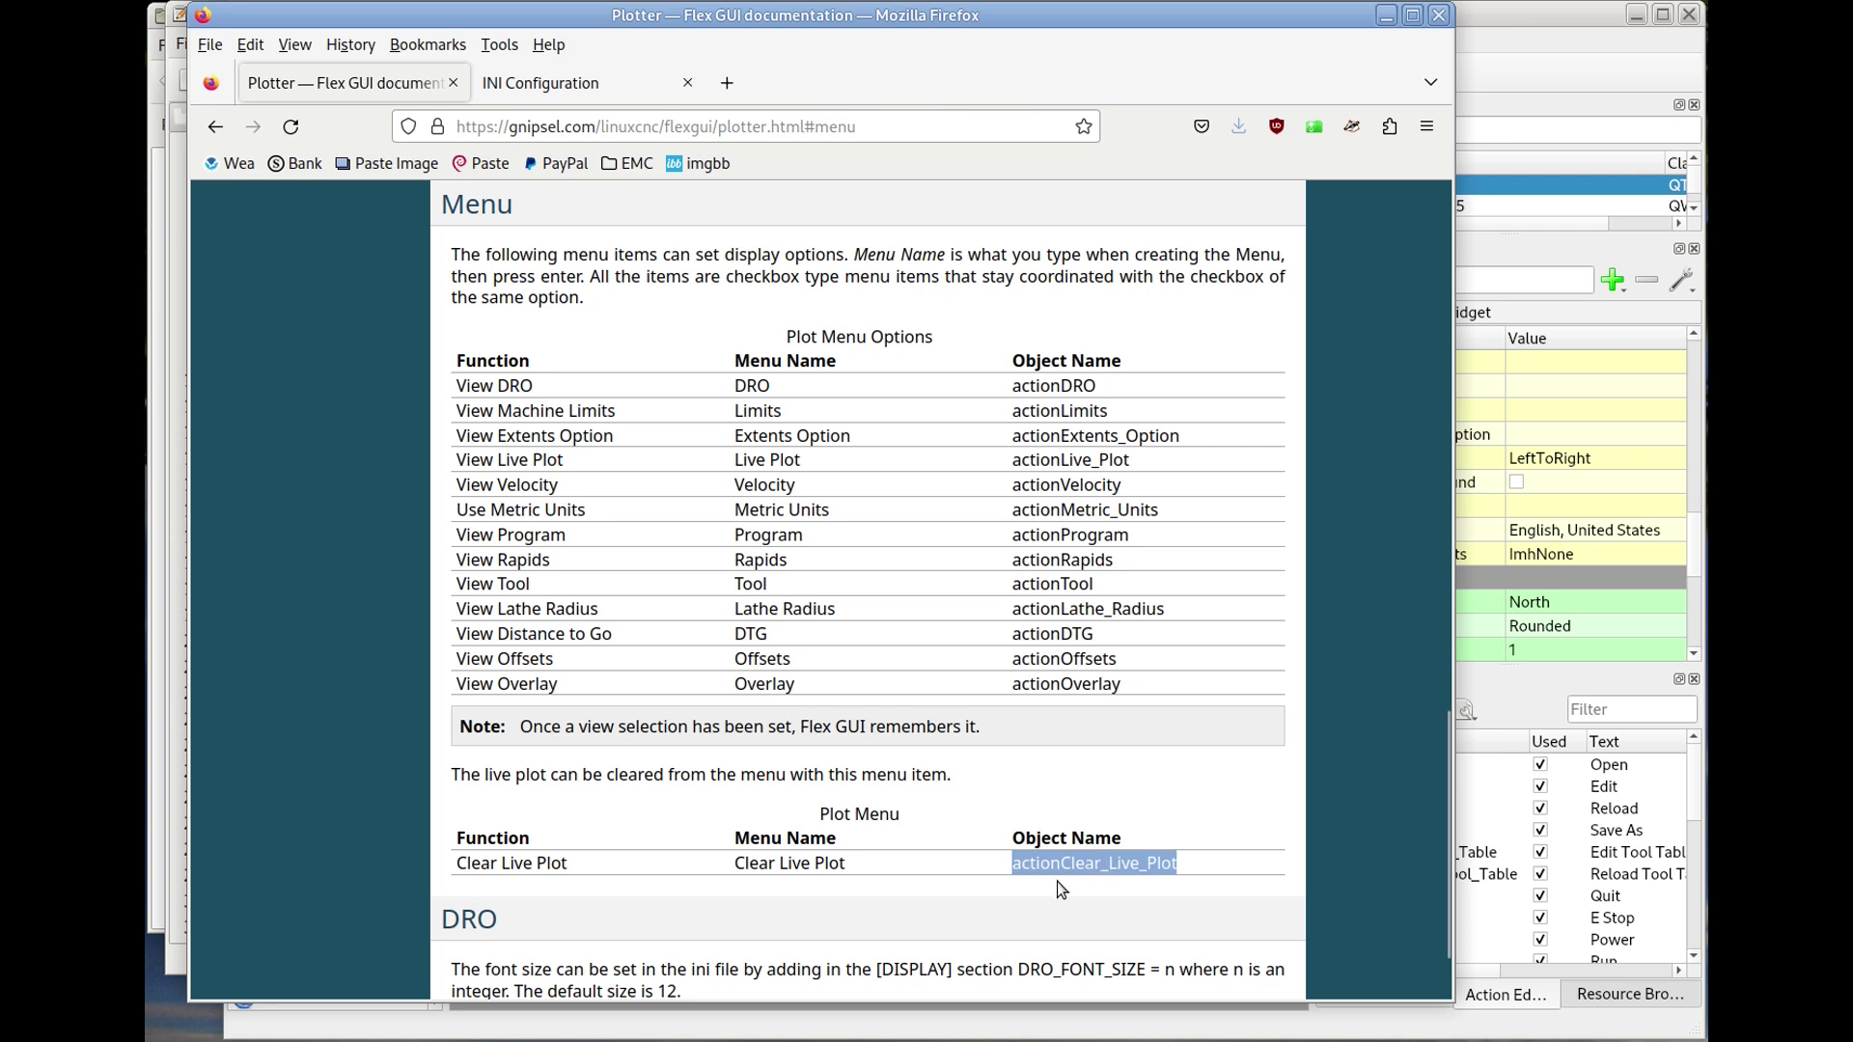
left_click(752, 865)
left_click_drag(734, 862, 891, 869)
key("ctrl+c")
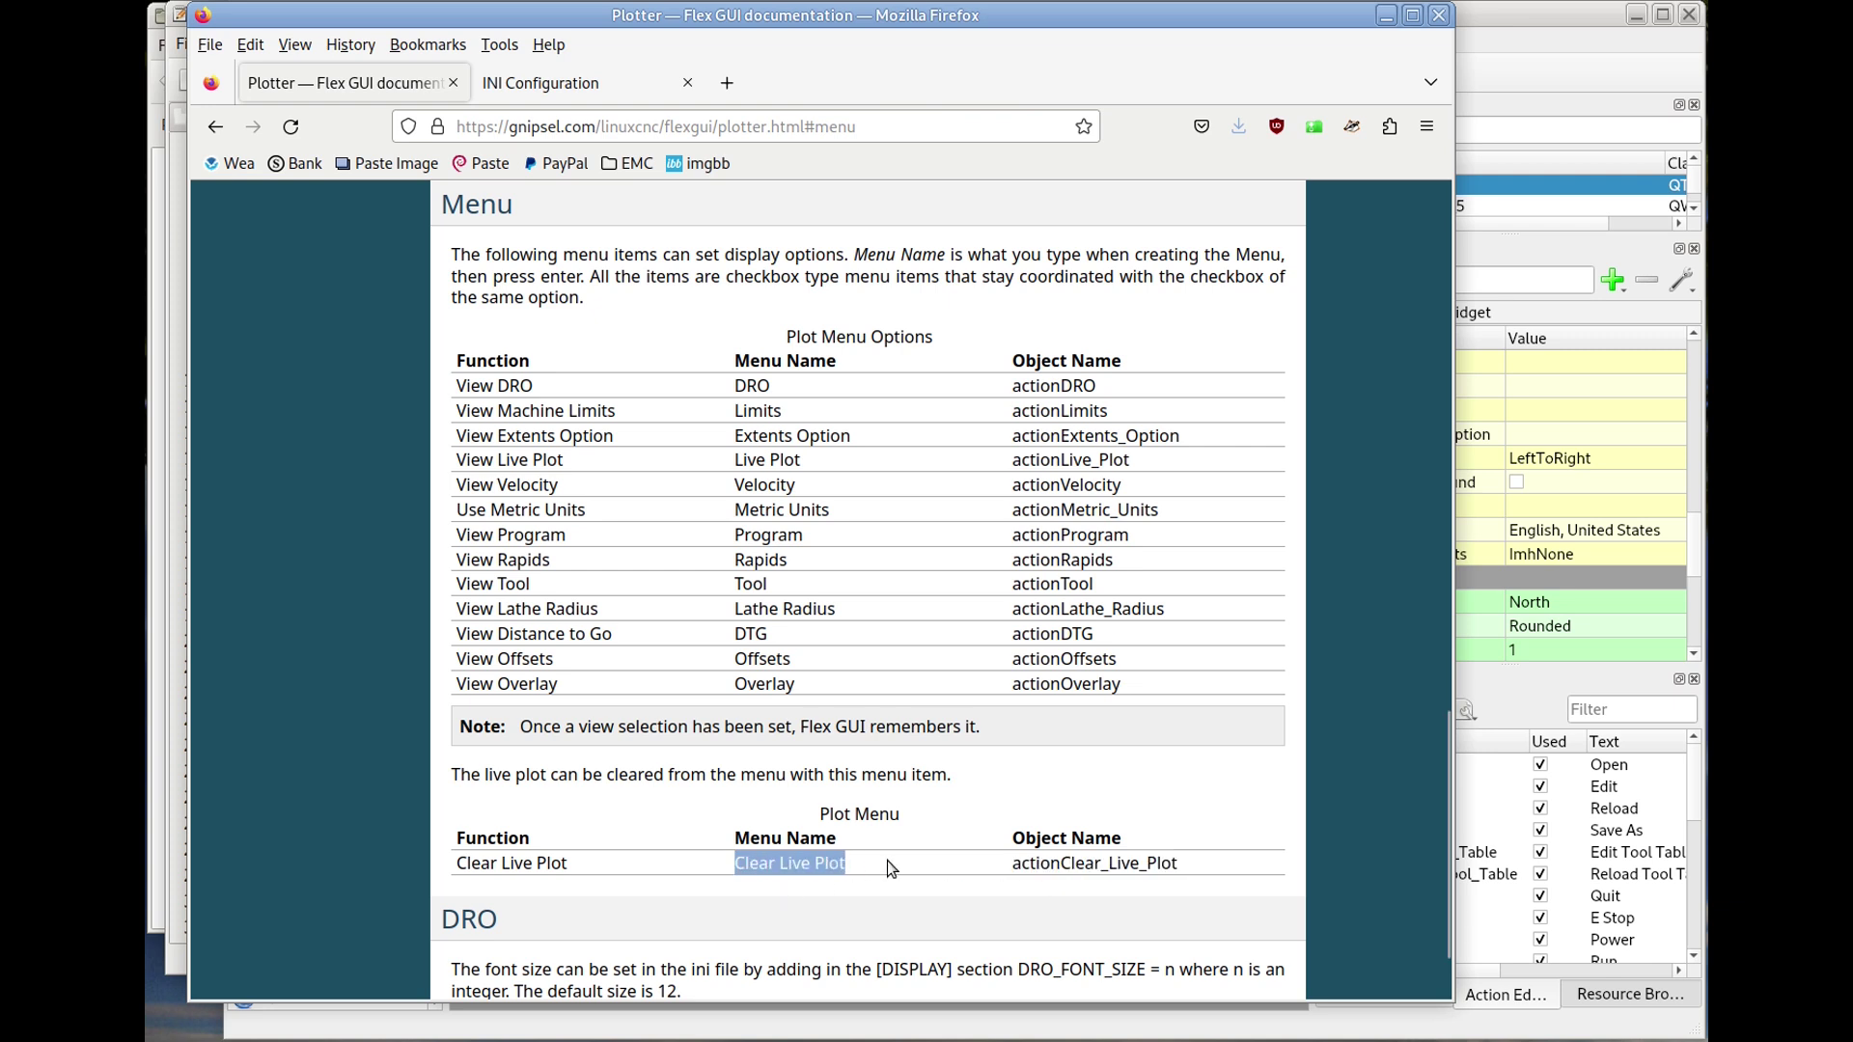
- Switch to Qt Designer, add a Clear Live Plot item to the form's View menu and save my_mill.ui
left_click(1535, 67)
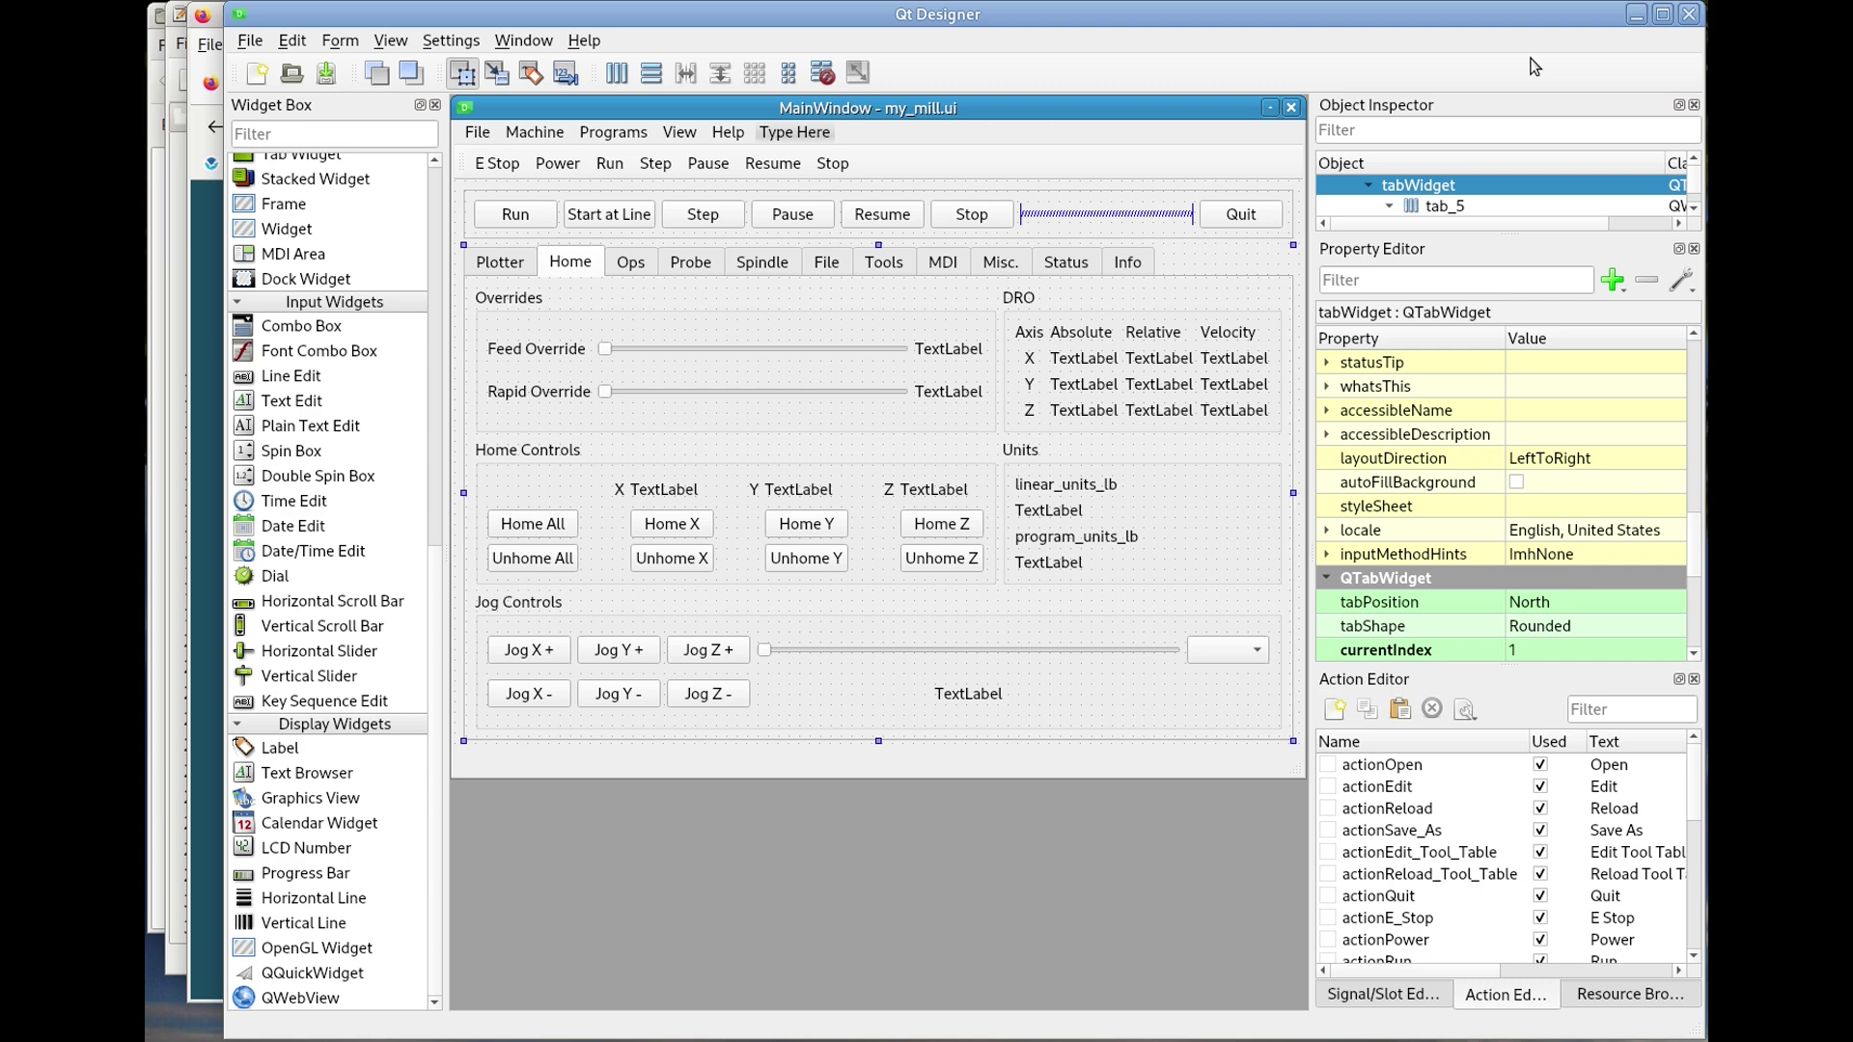
left_click(691, 135)
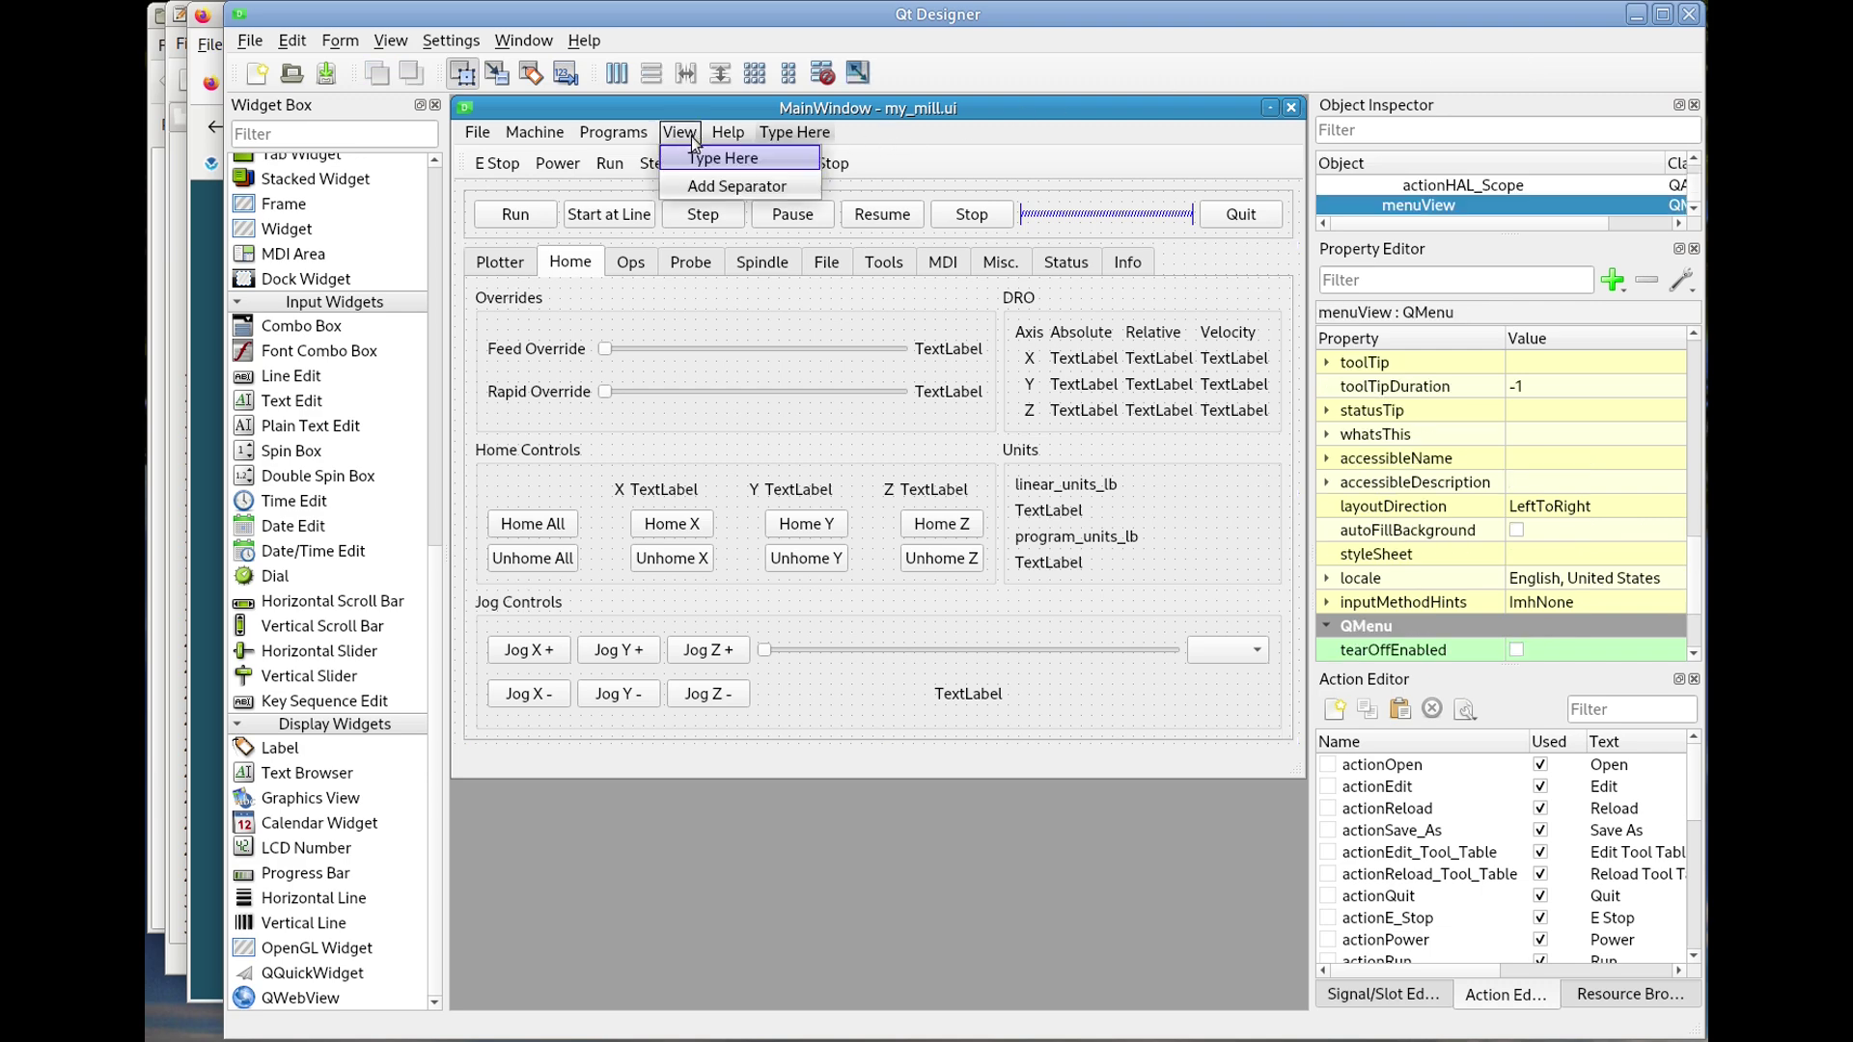
double_click(728, 158)
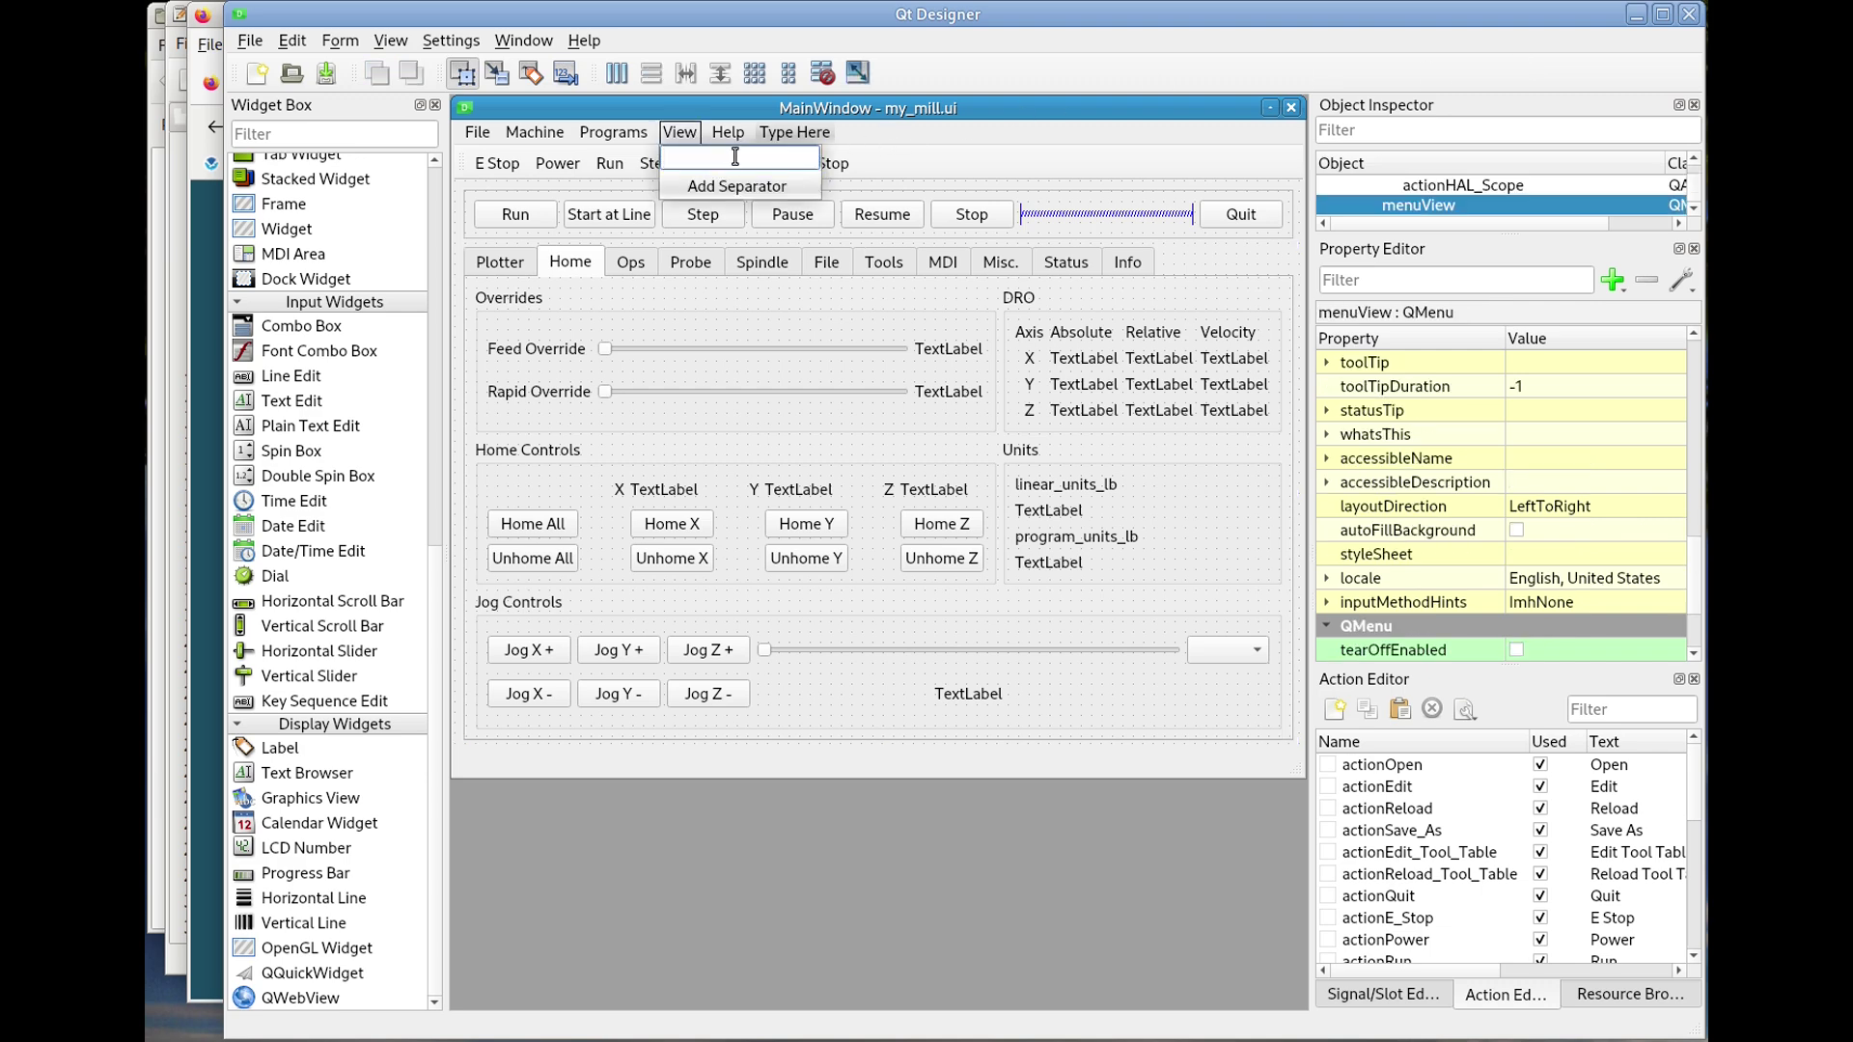
key("ctrl+v")
key("Return")
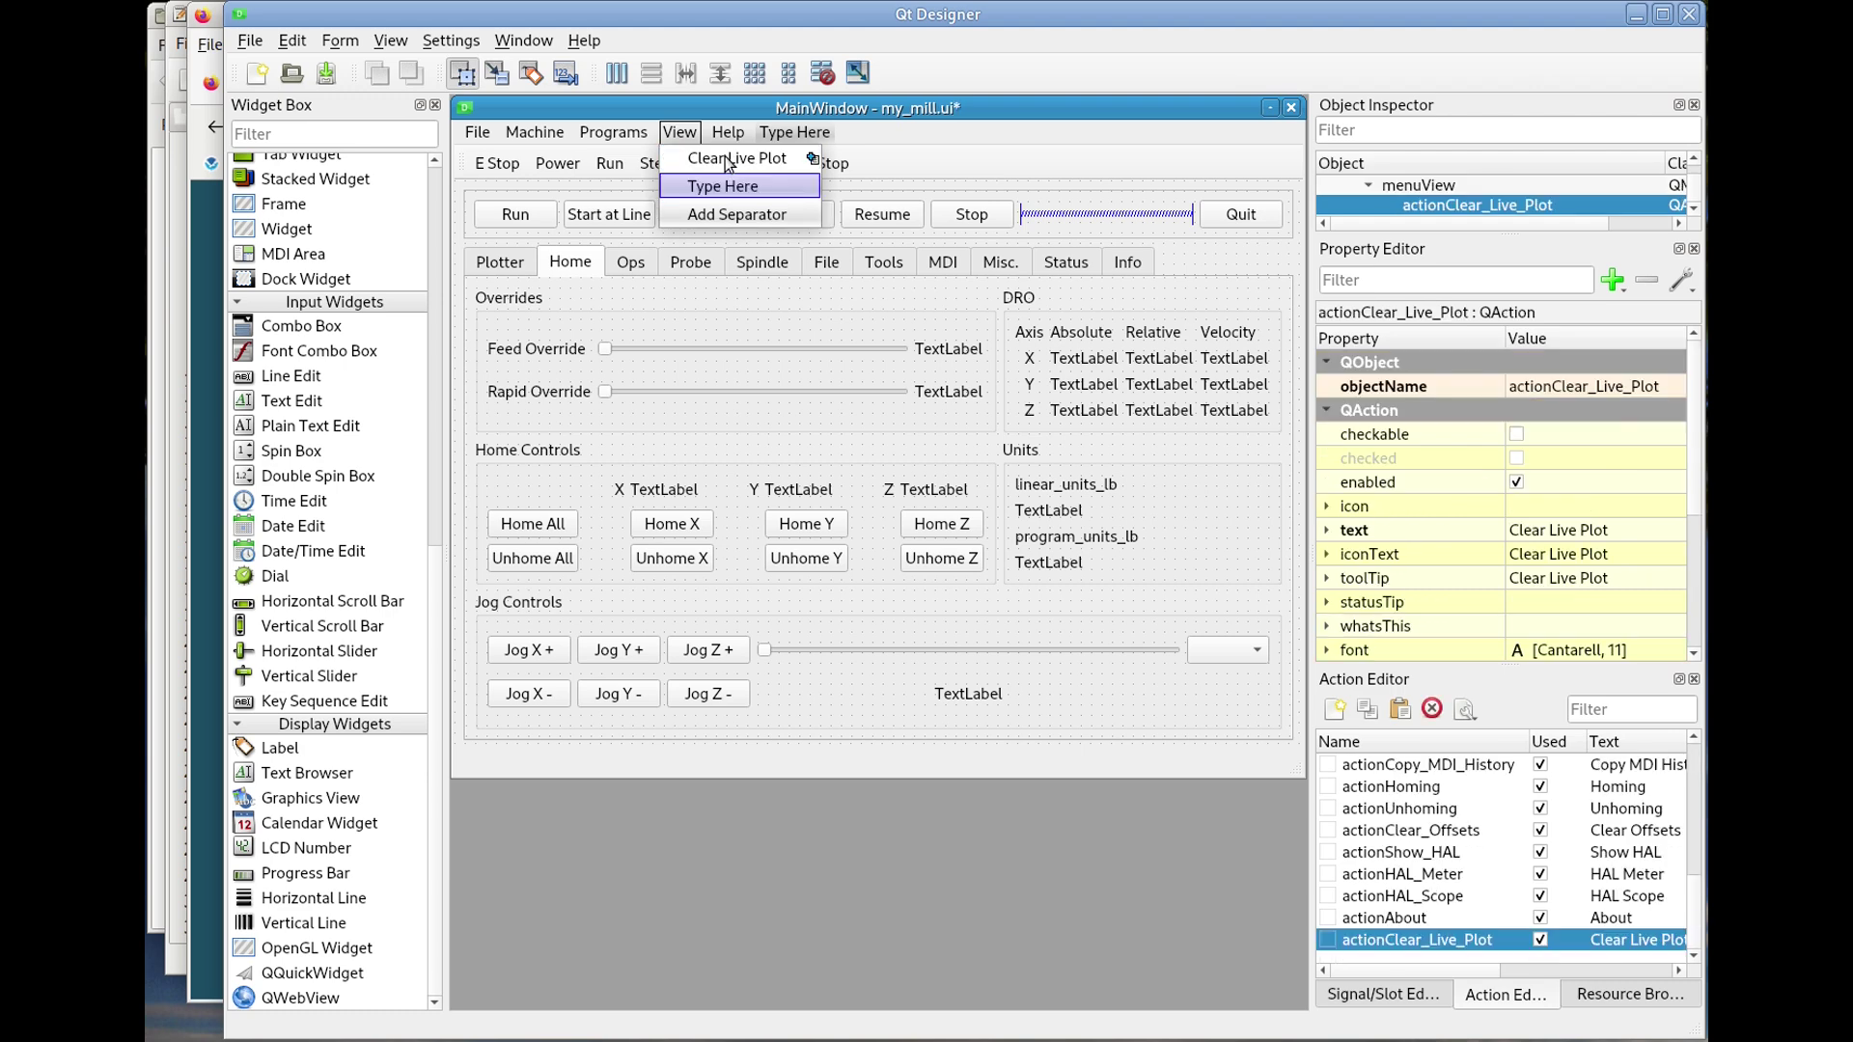
key("Escape")
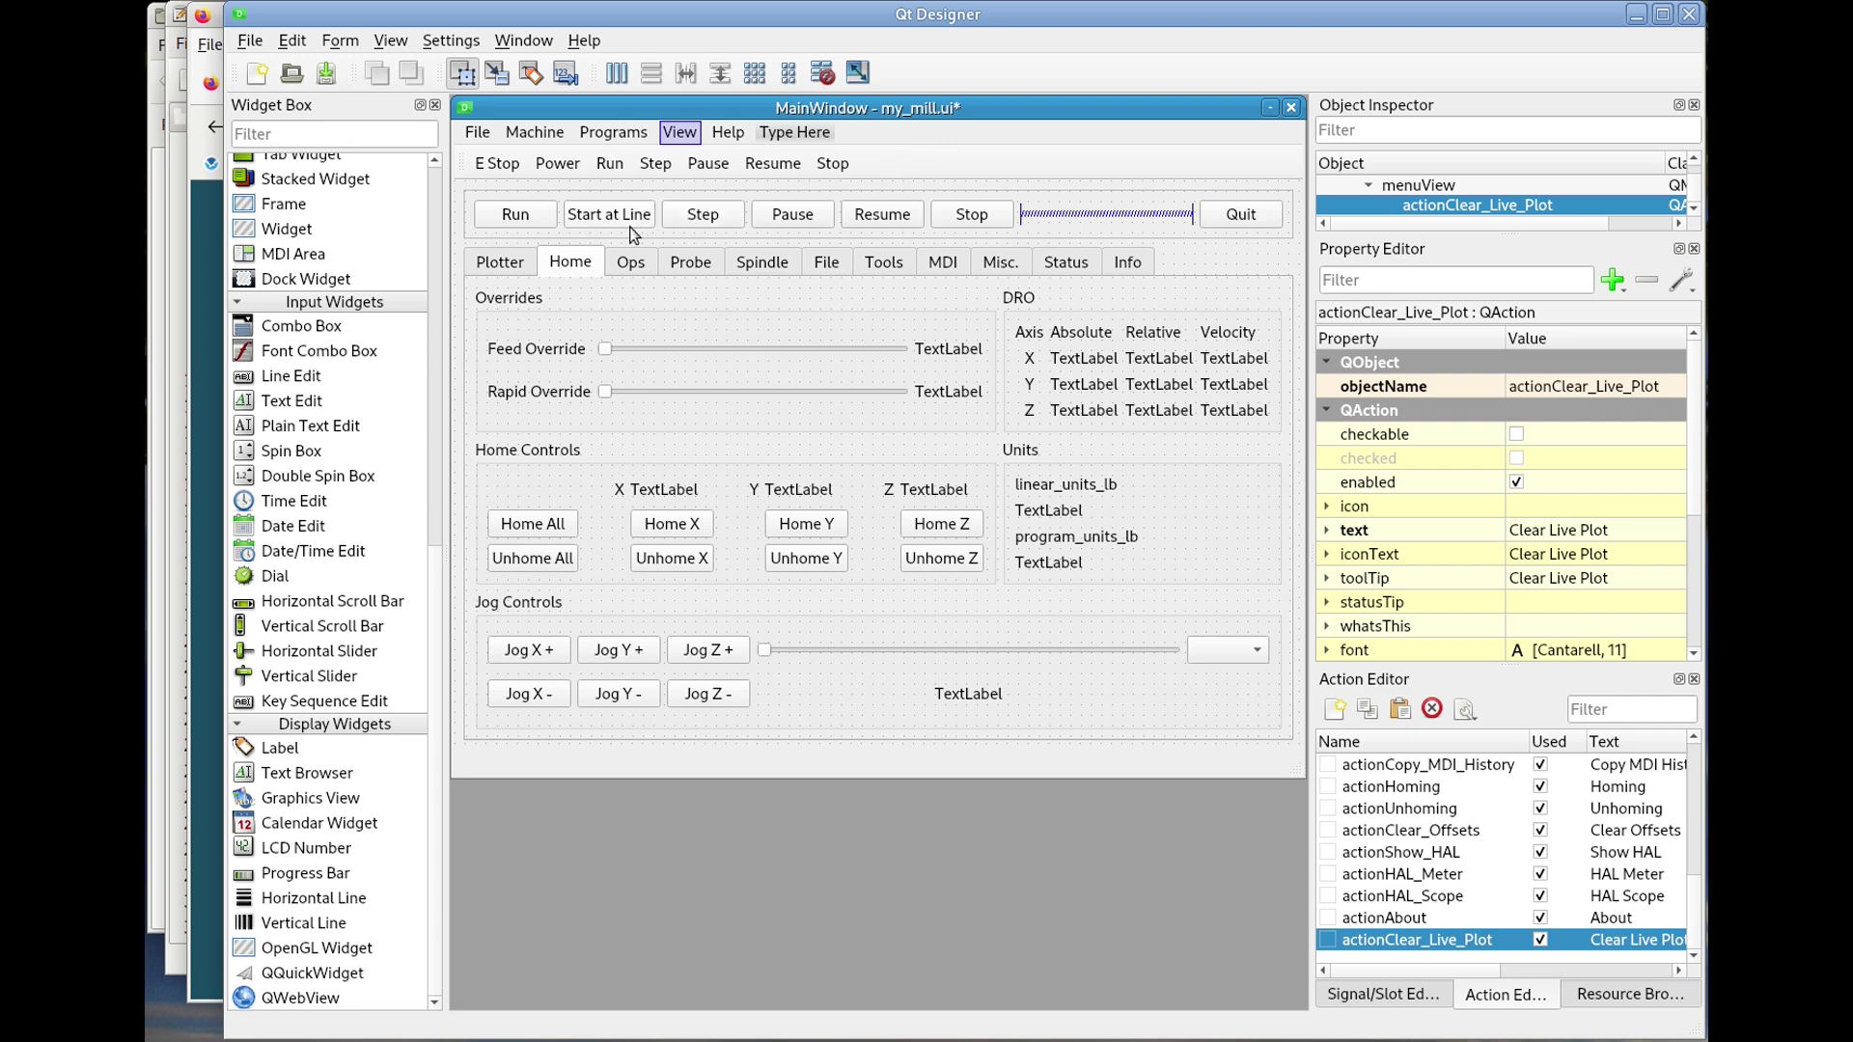
left_click(326, 73)
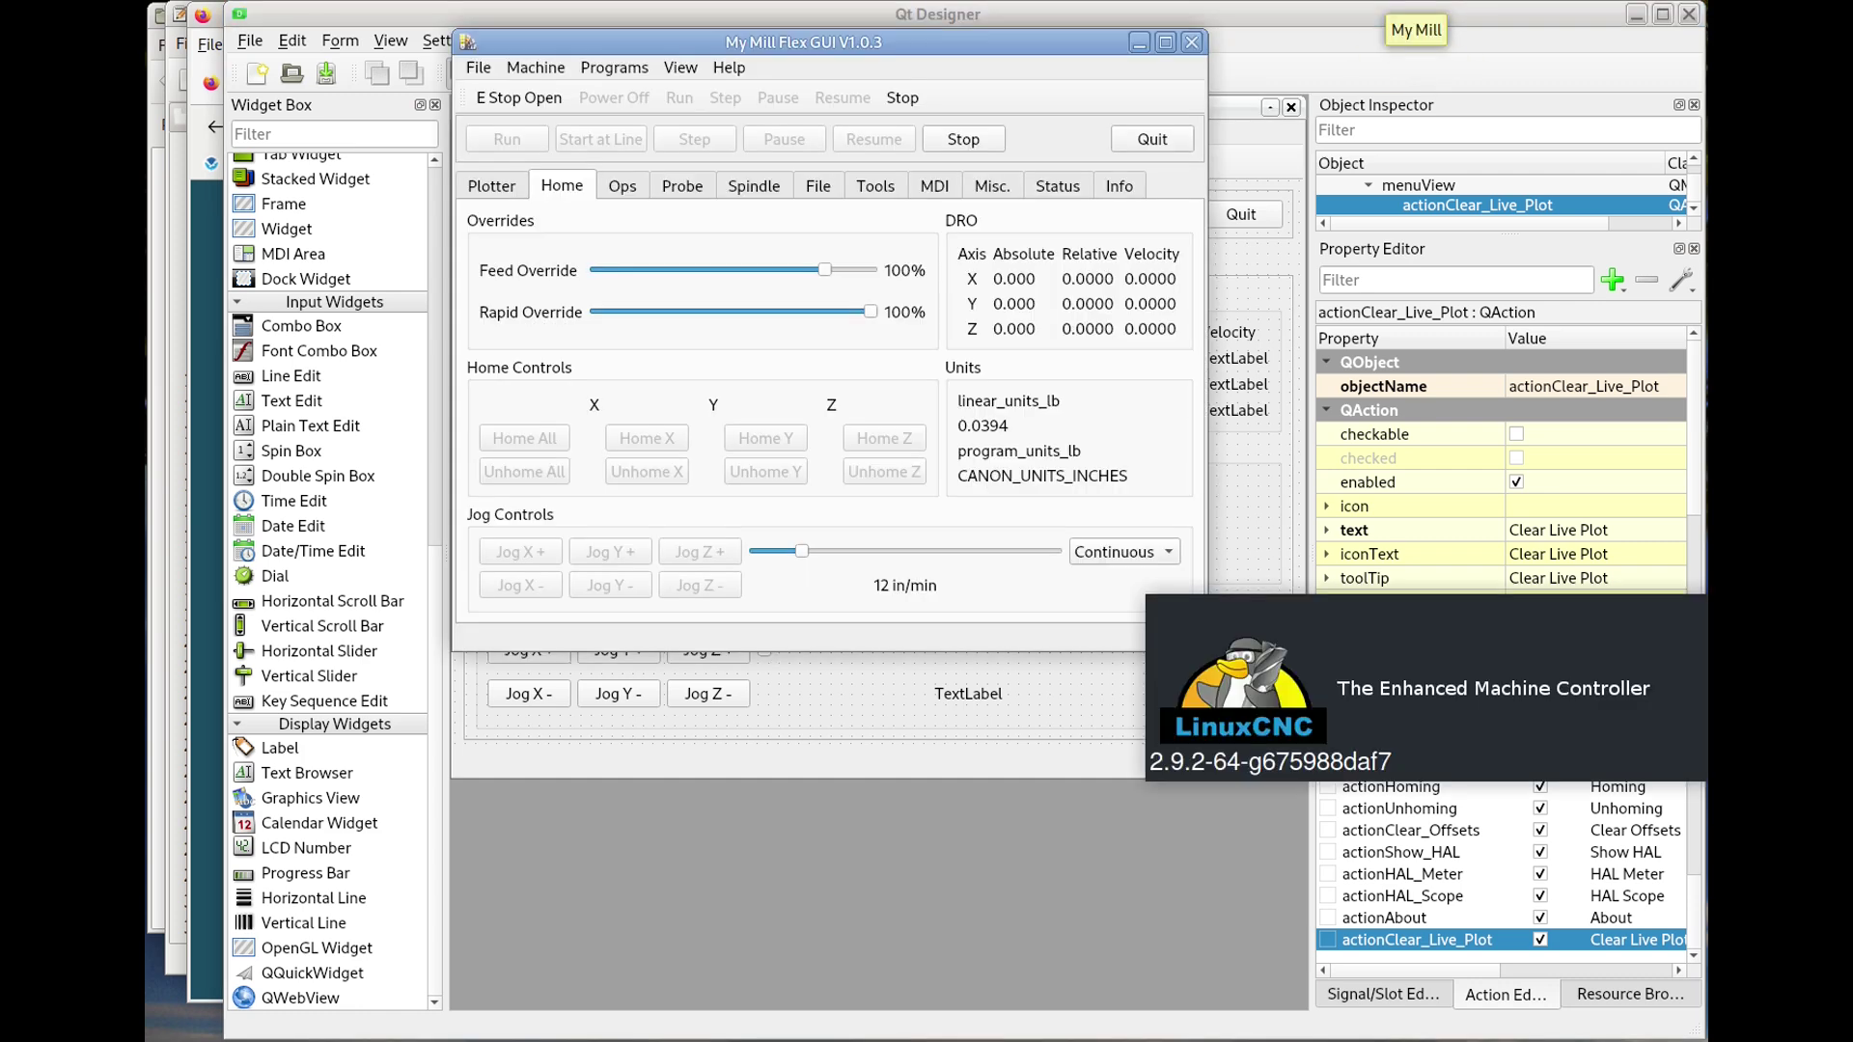
- Switch to the My Mill GUI, take the machine out of E Stop, power it on and home all axes
left_click(622, 186)
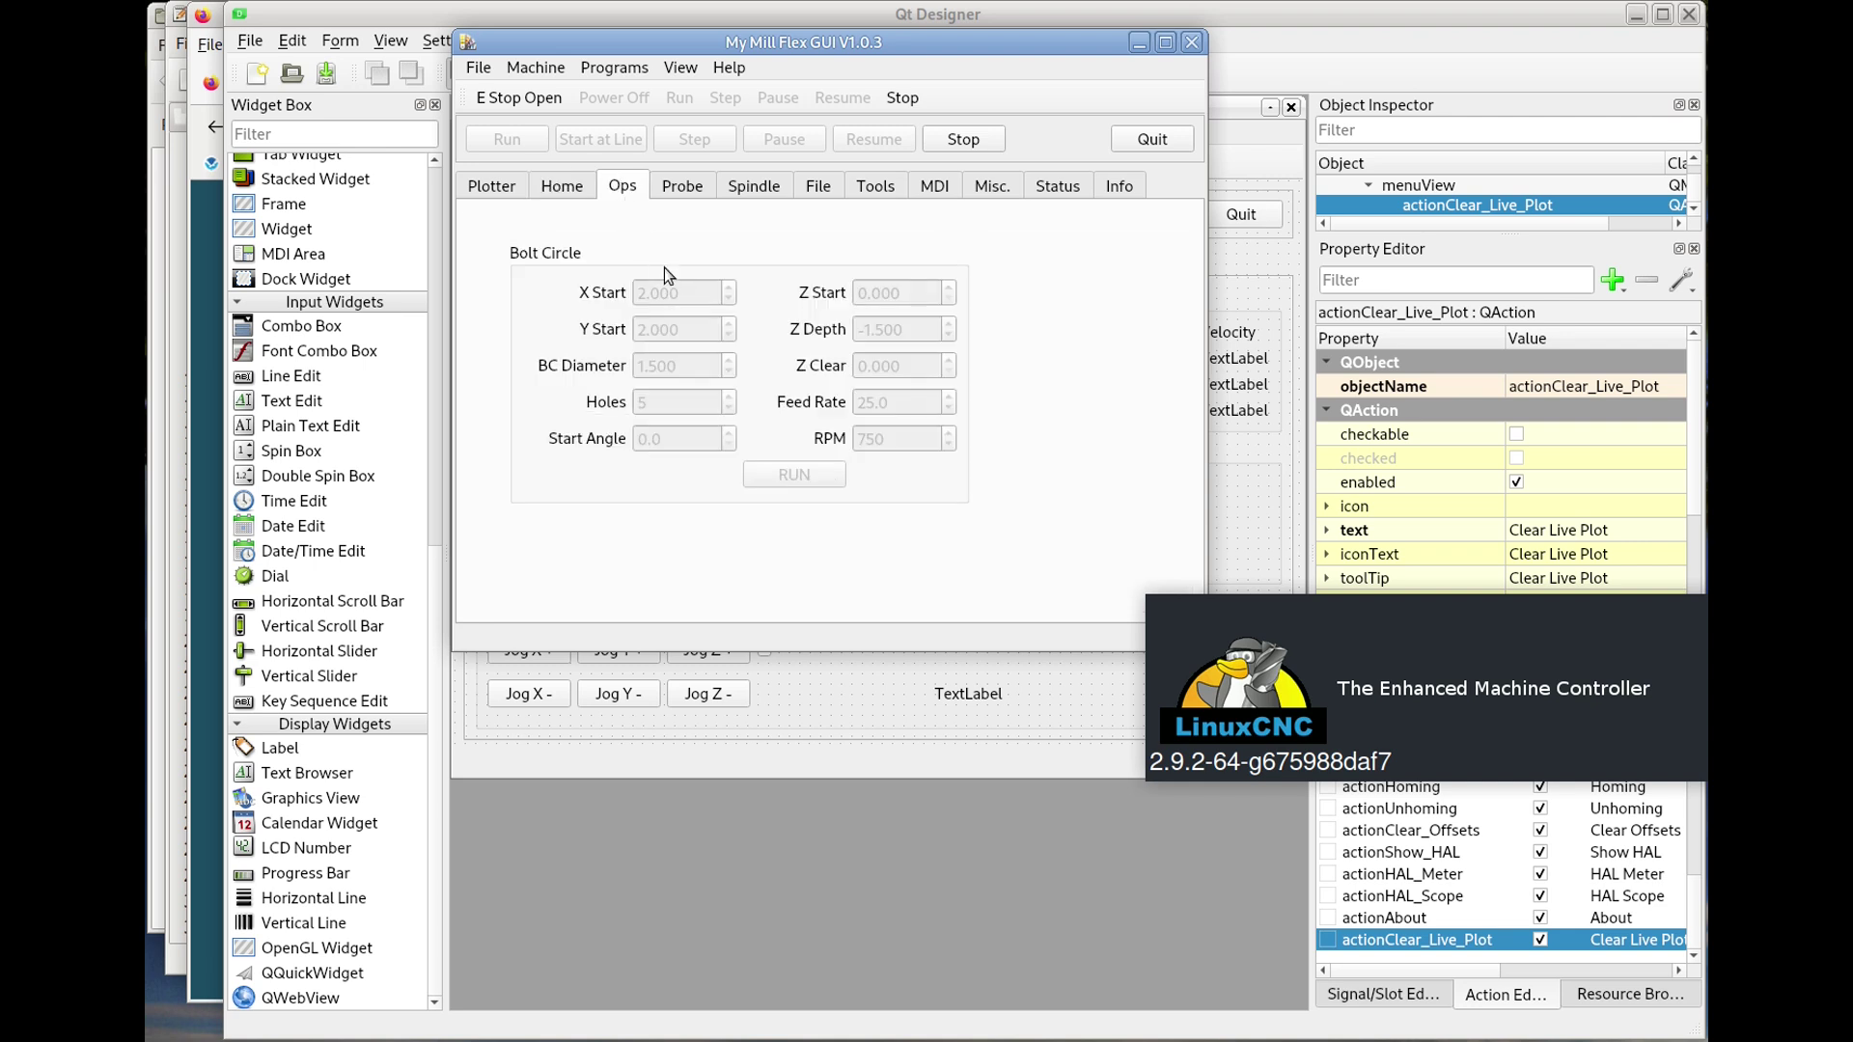
left_click(568, 187)
left_click(519, 97)
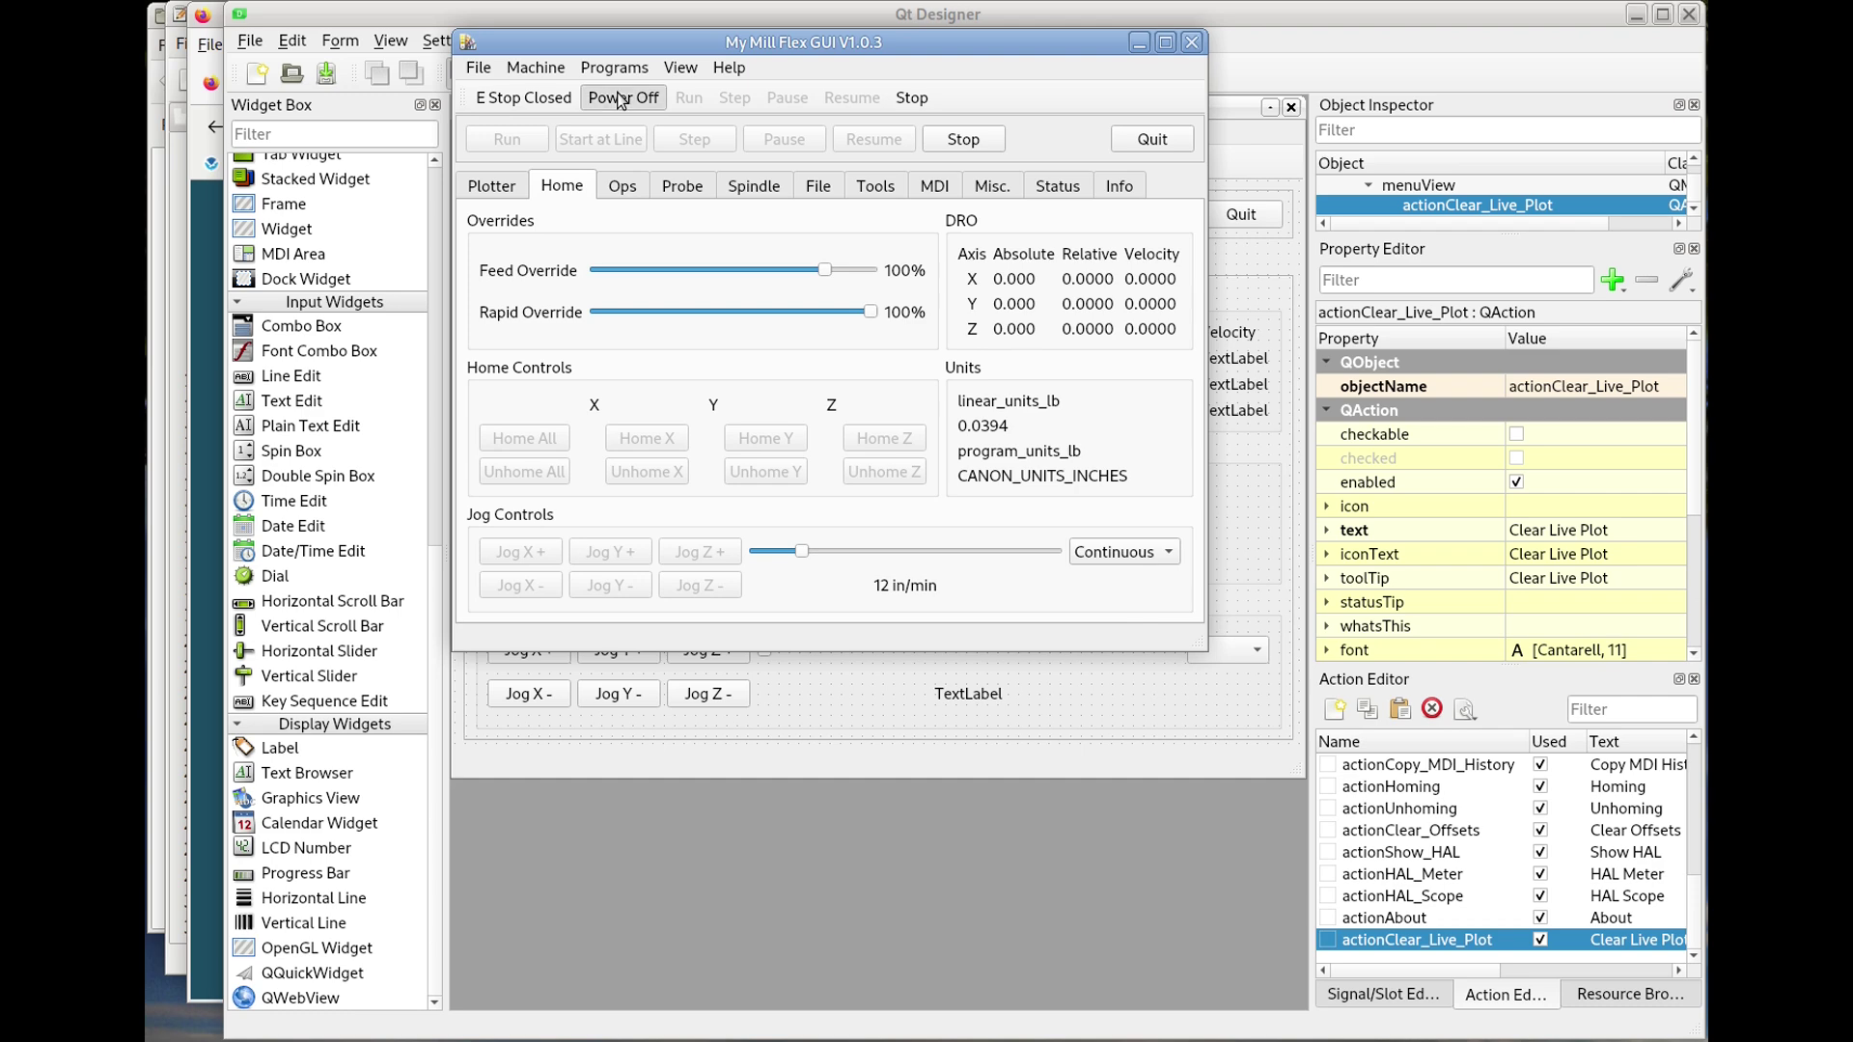
left_click(619, 97)
left_click(556, 441)
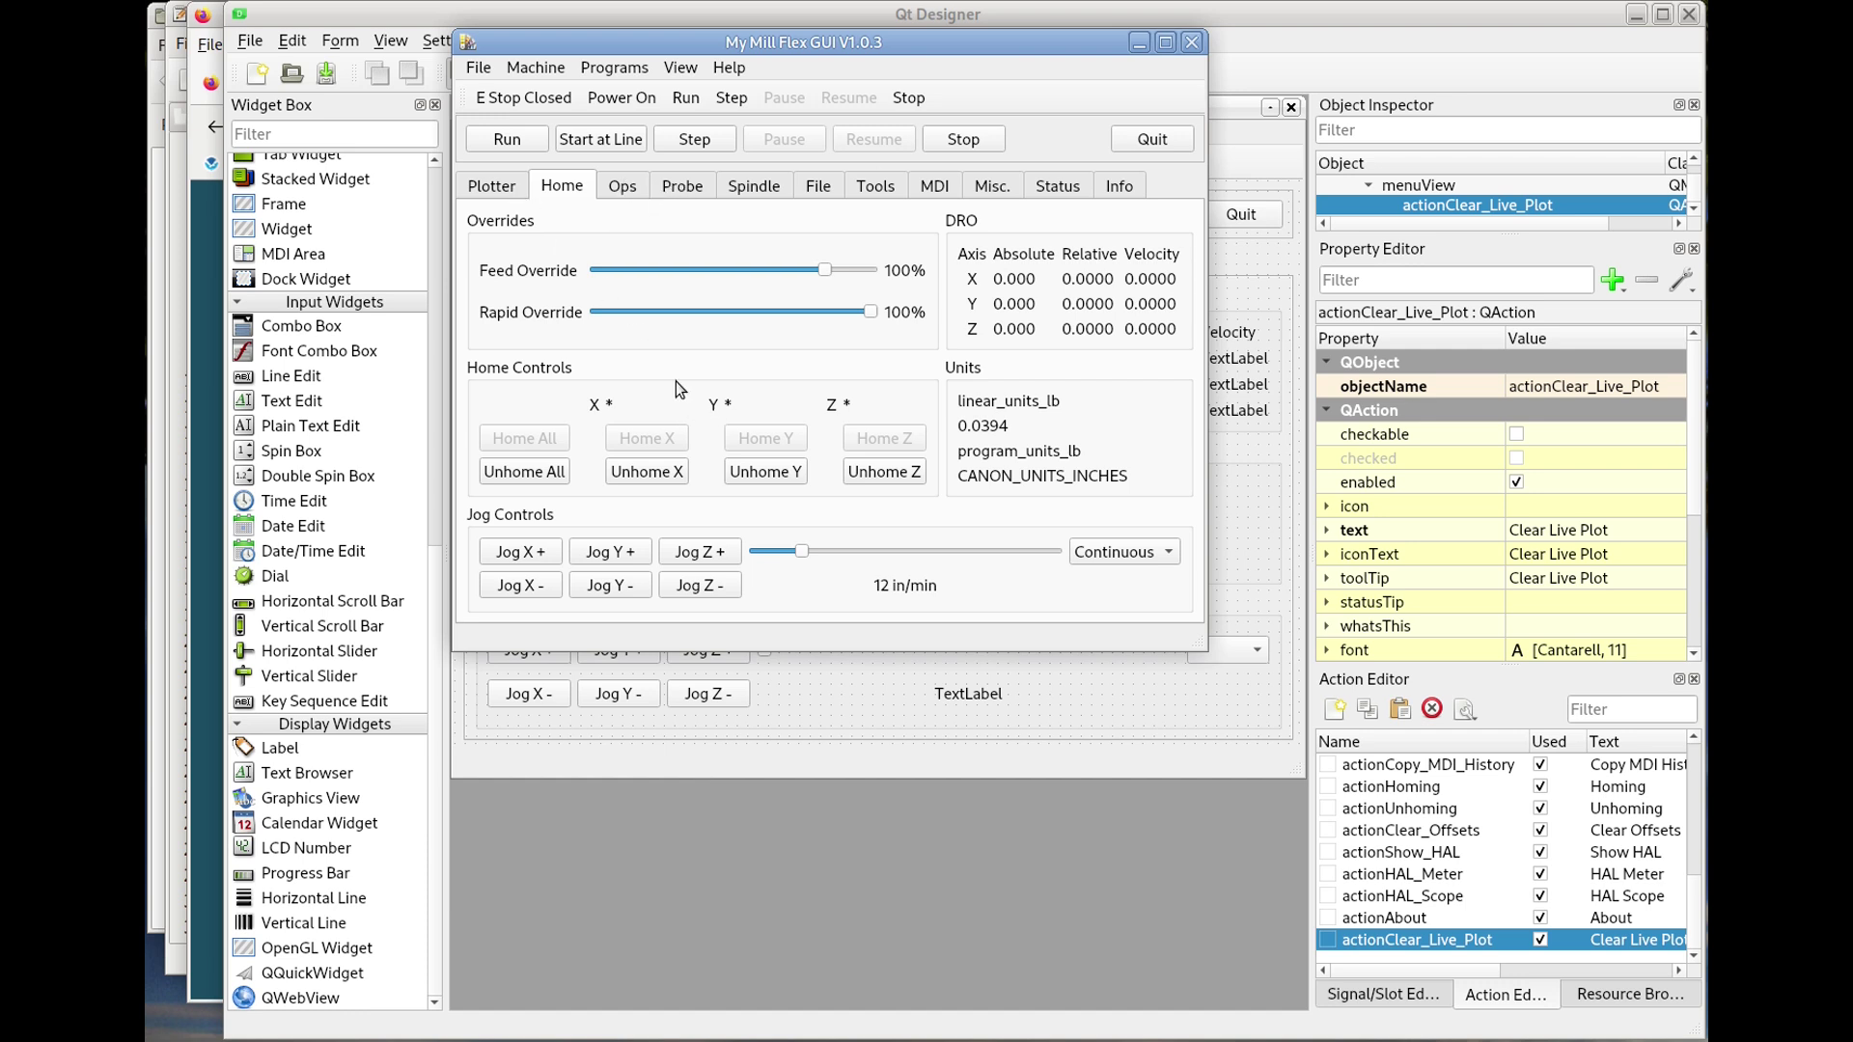
- Run the MDI command G0 X2Y2 from the history and check the tool's position in the plotter
left_click(938, 191)
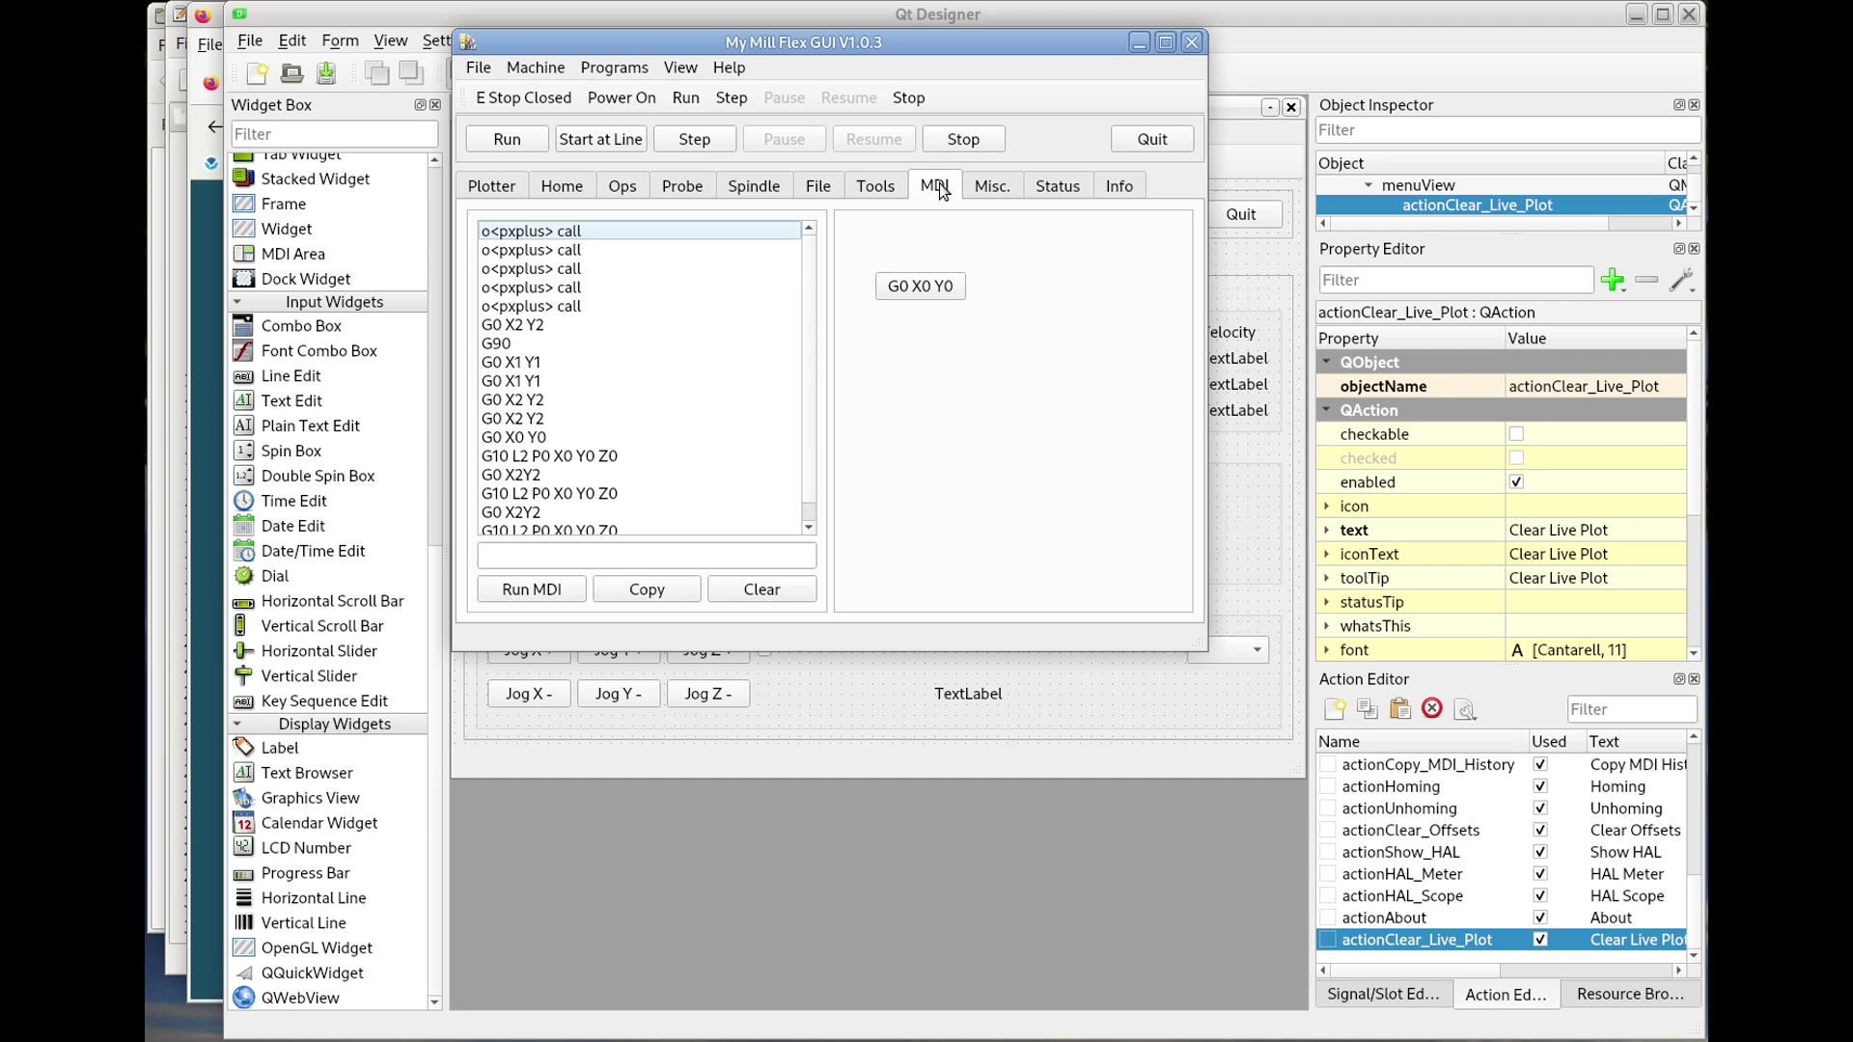
left_click(543, 512)
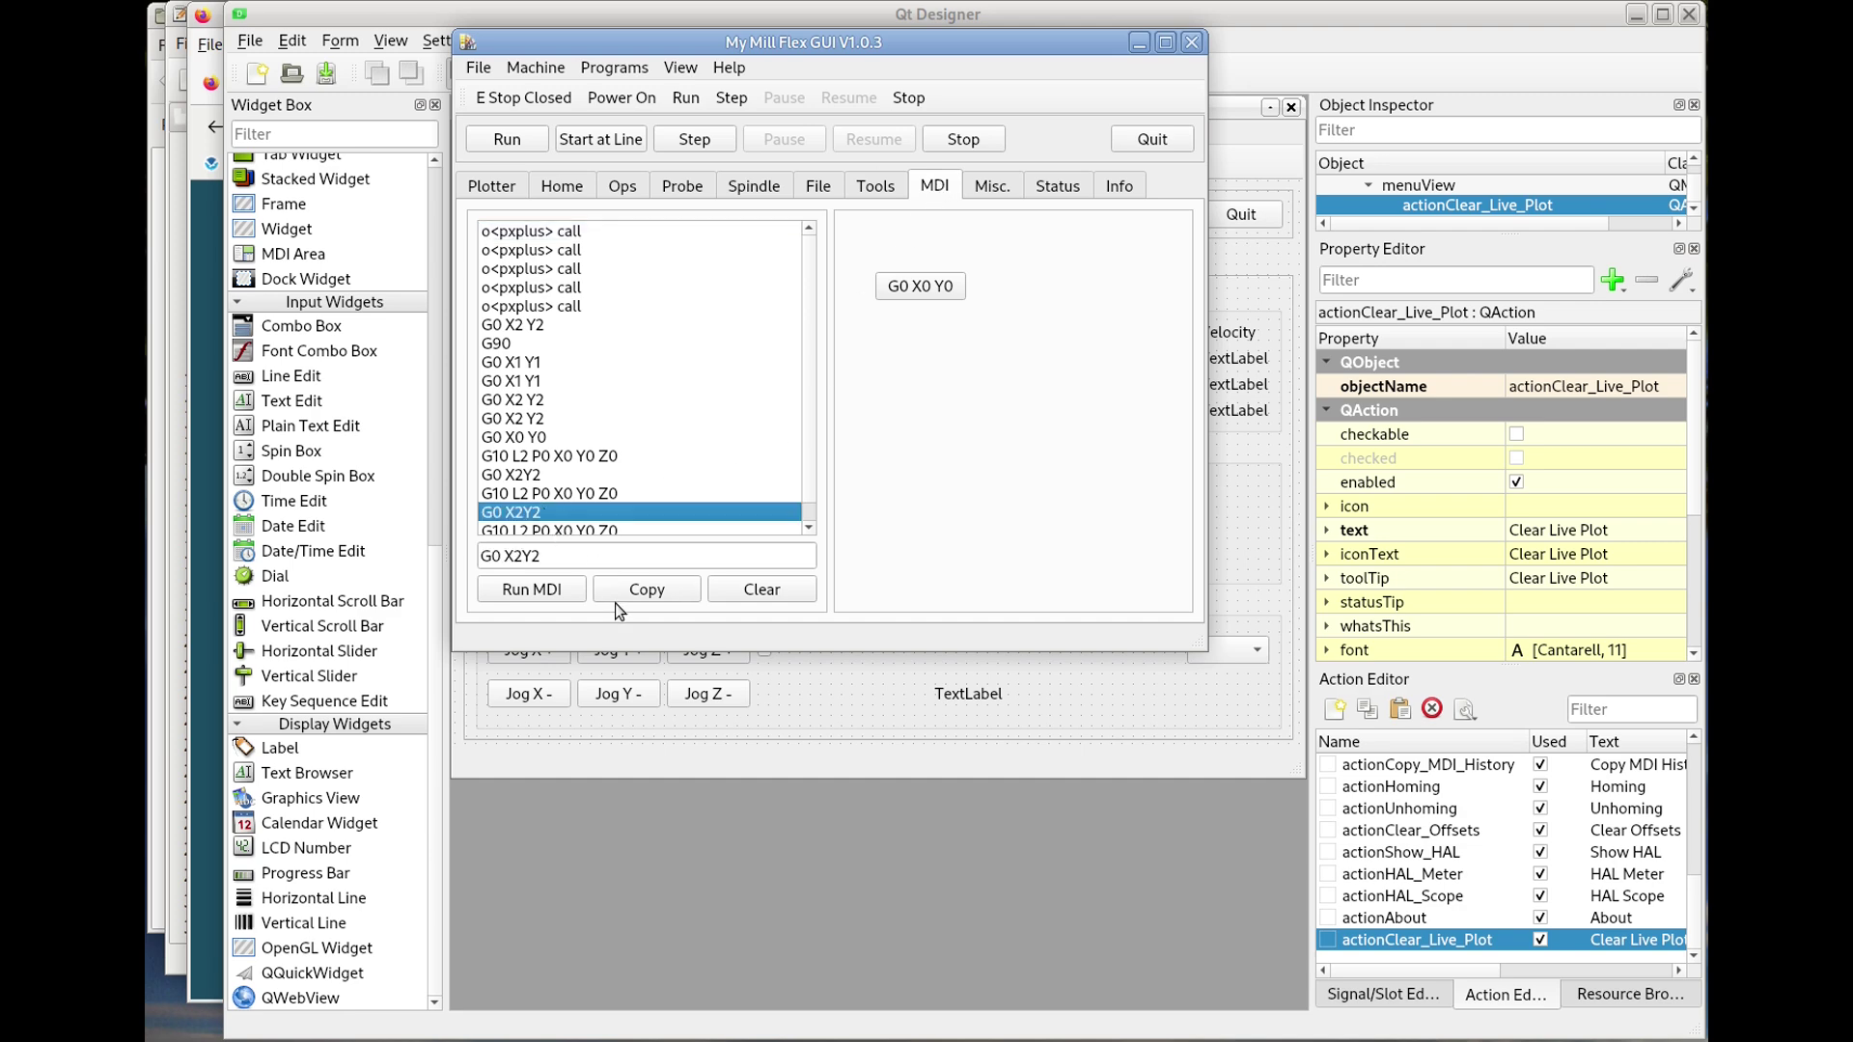
left_click(530, 590)
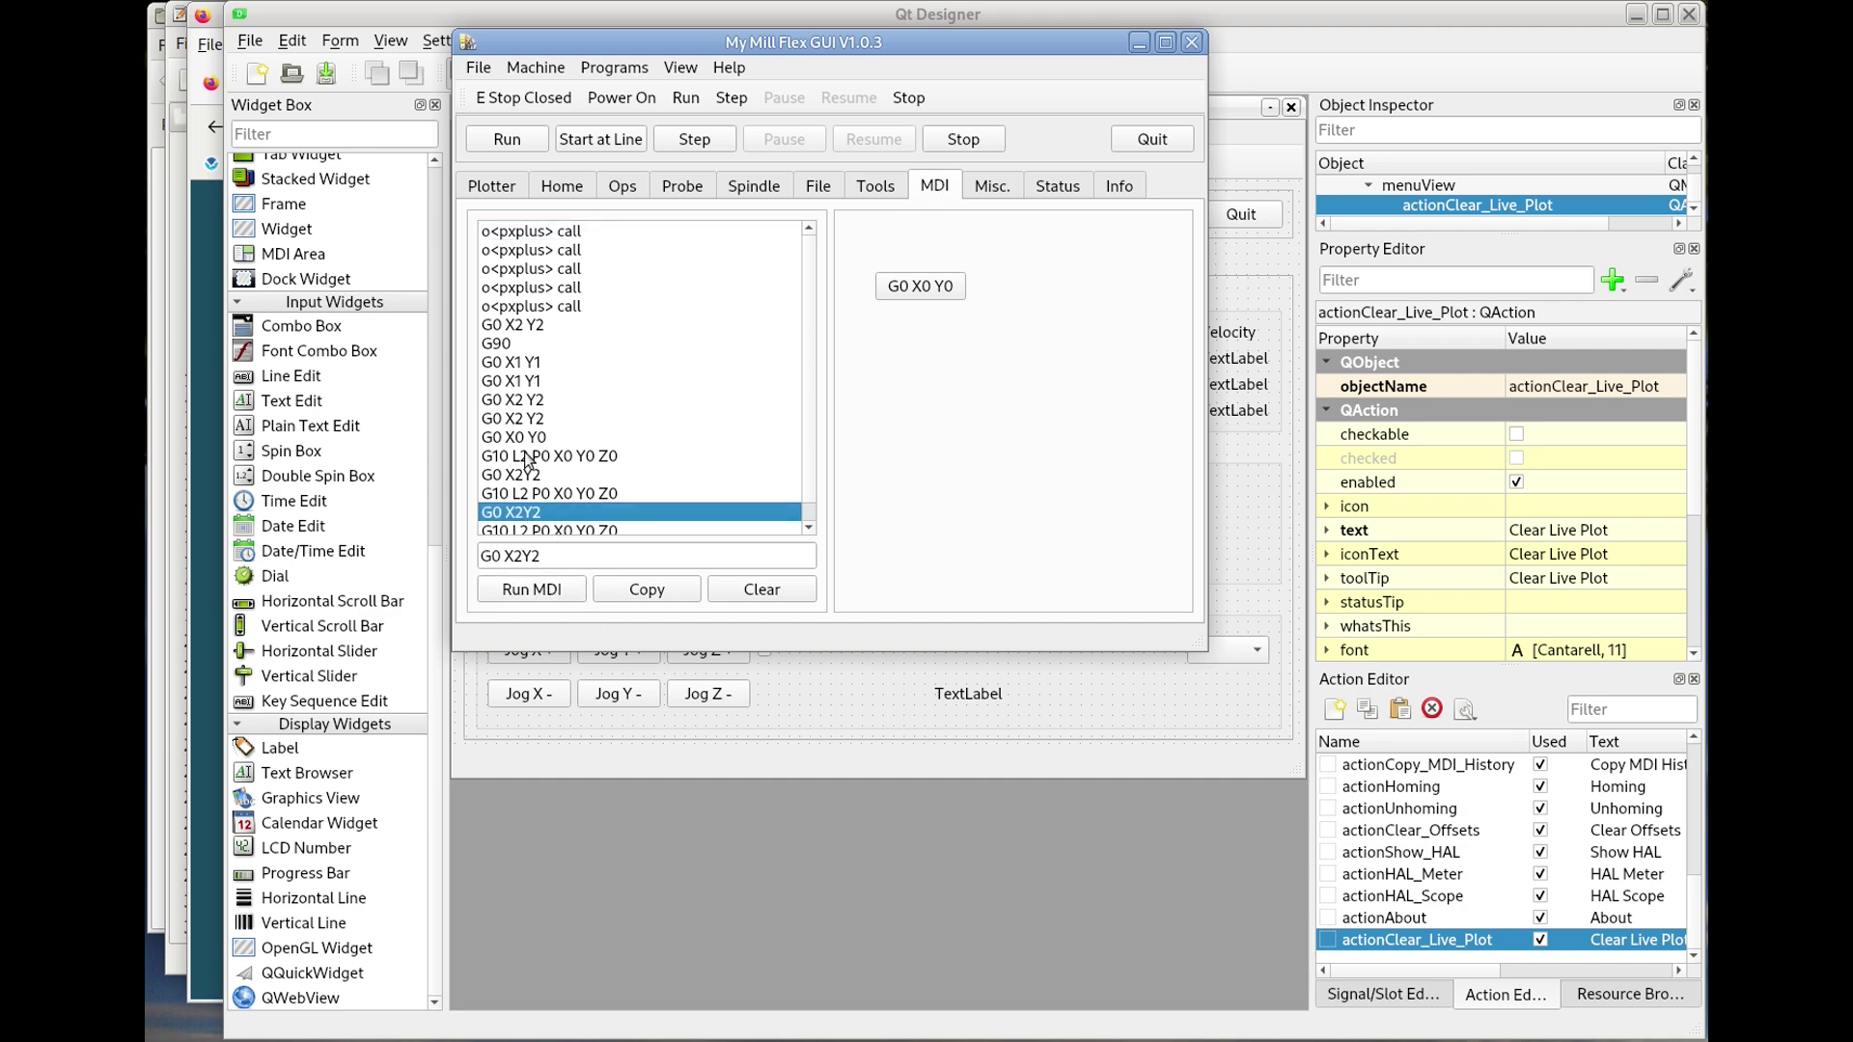
left_click(494, 186)
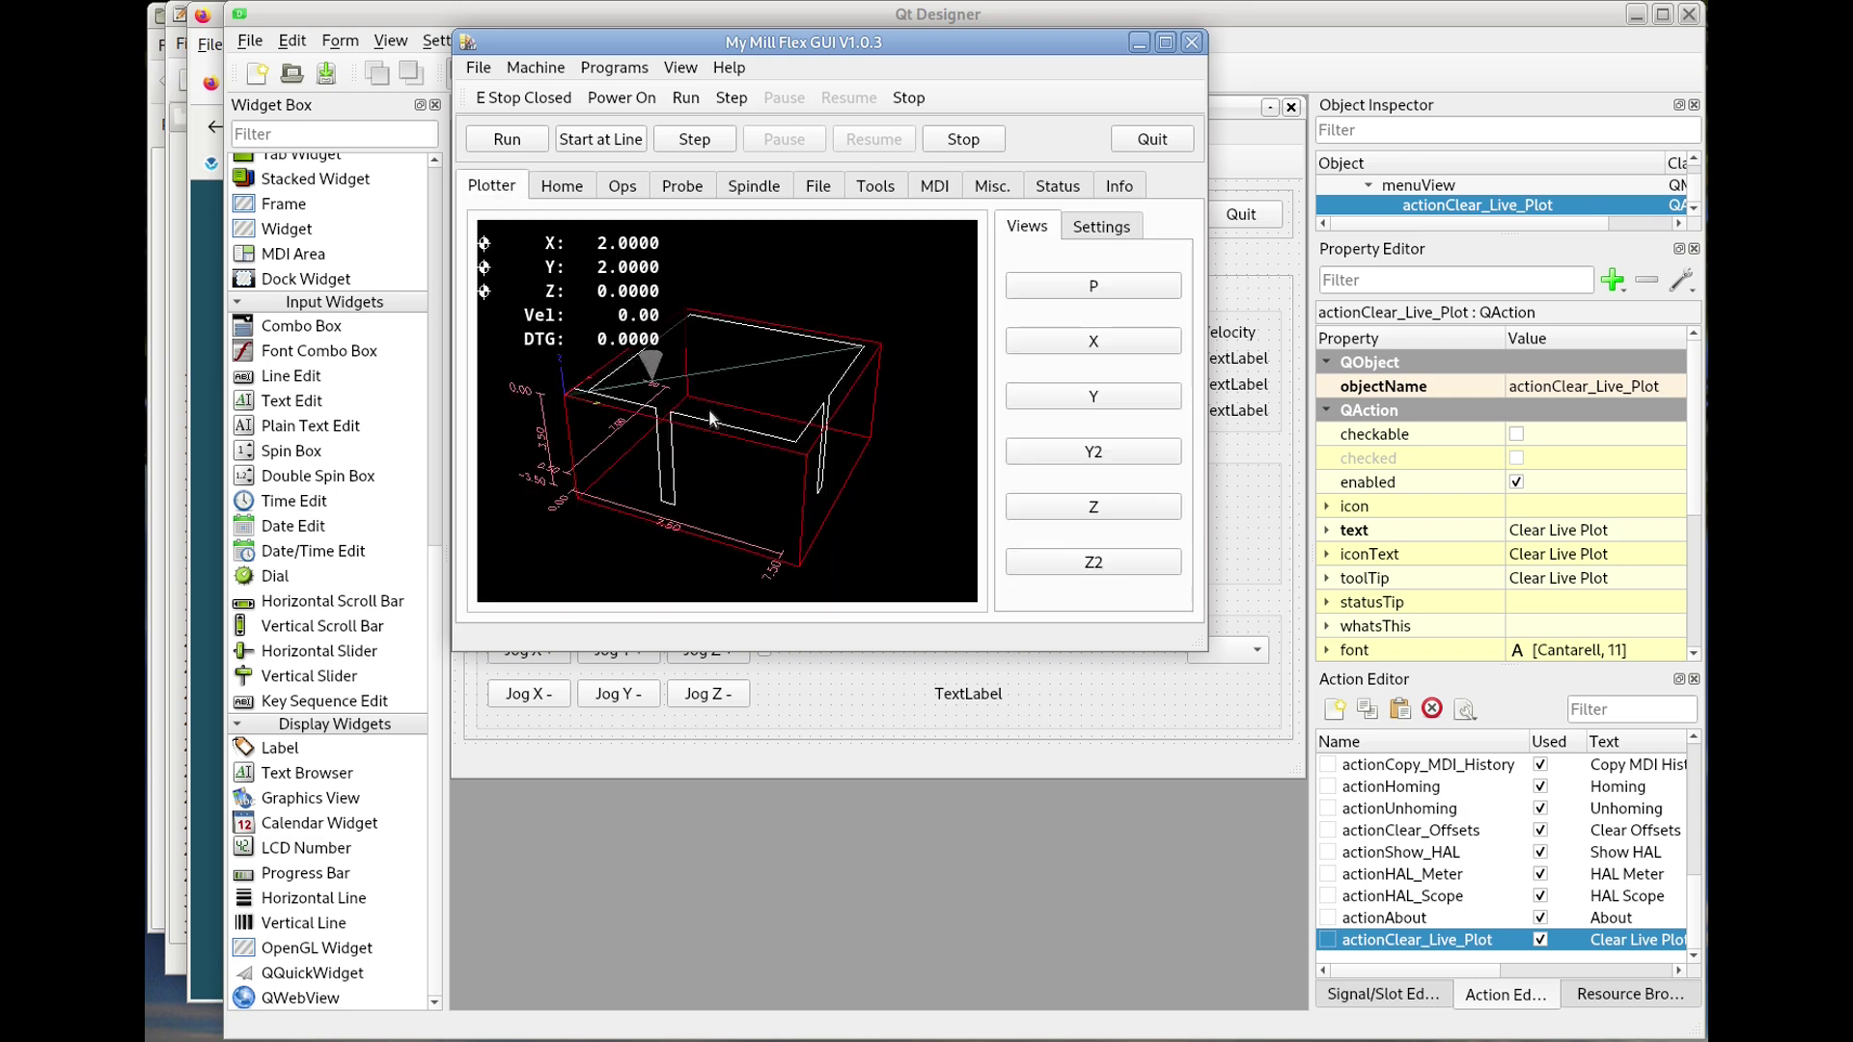
- Set the tool's current X and Y coordinates to 0 in G54 and inspect the new origin up close in the plotter
left_click(980, 190)
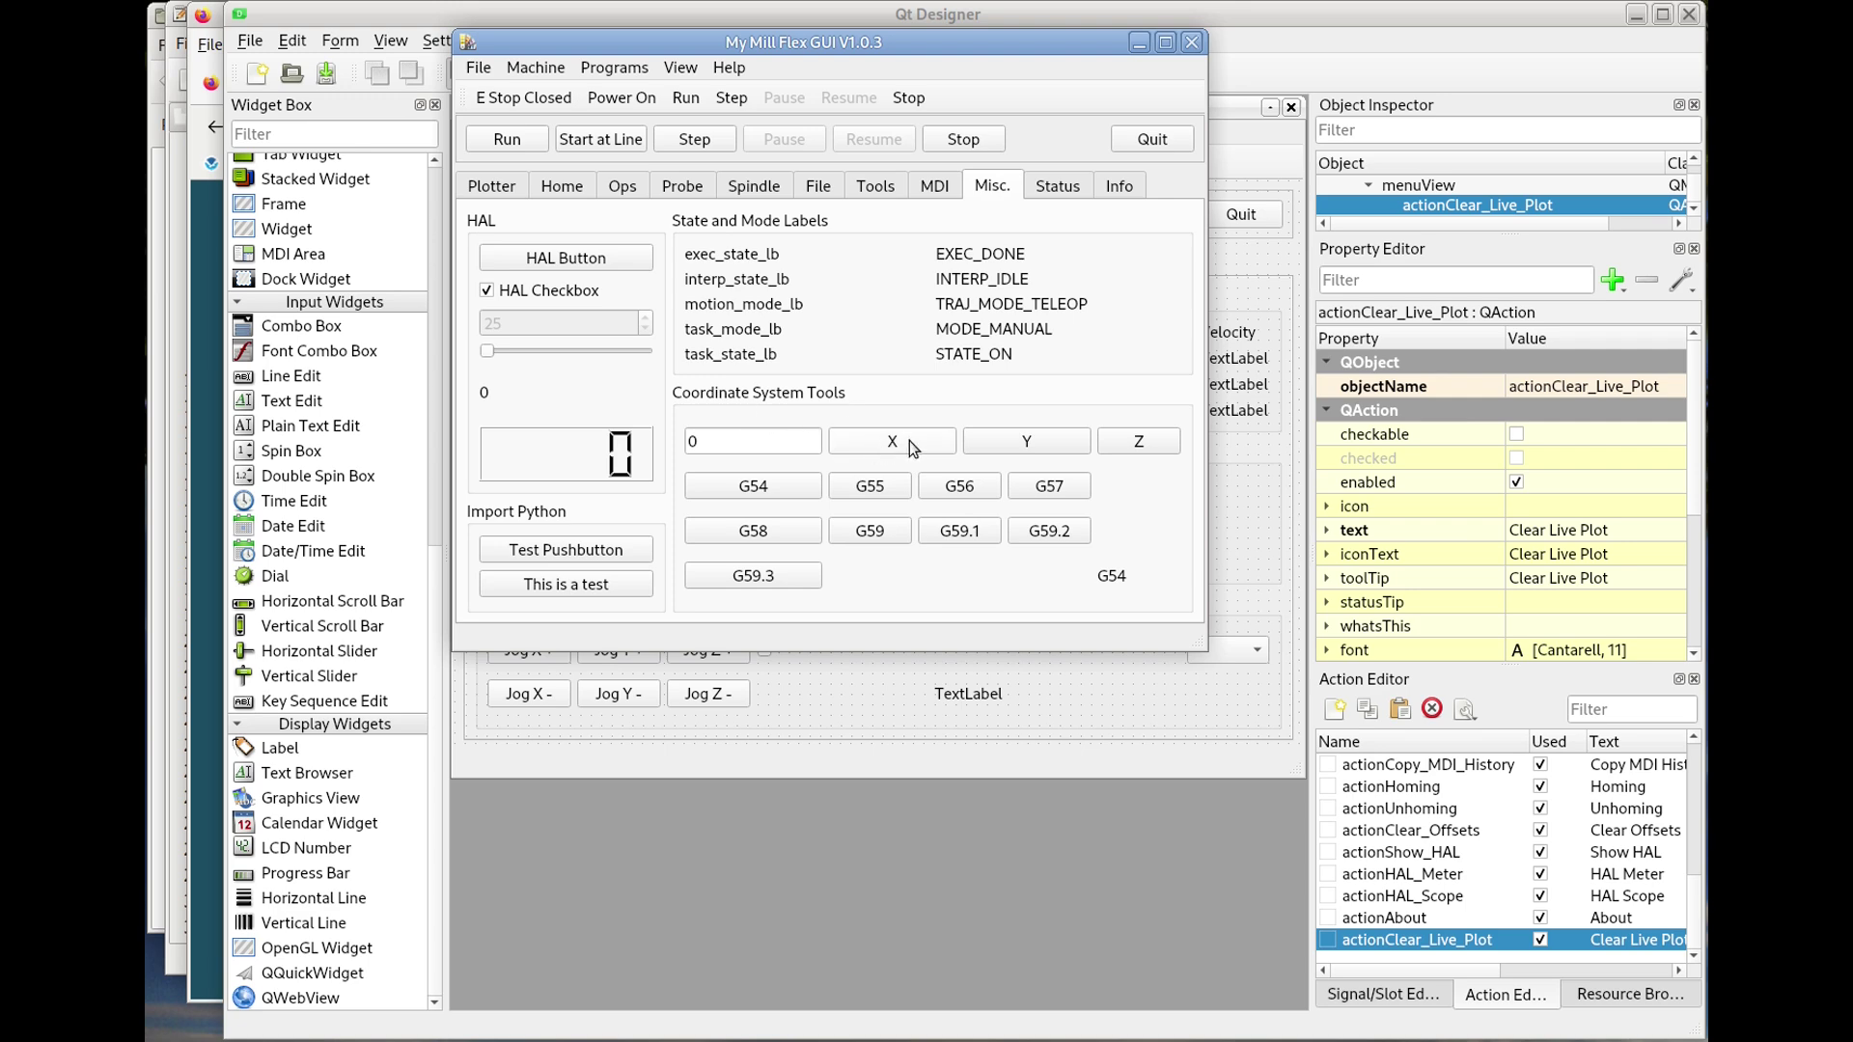
left_click(503, 188)
scroll(681, 397, "up", 5)
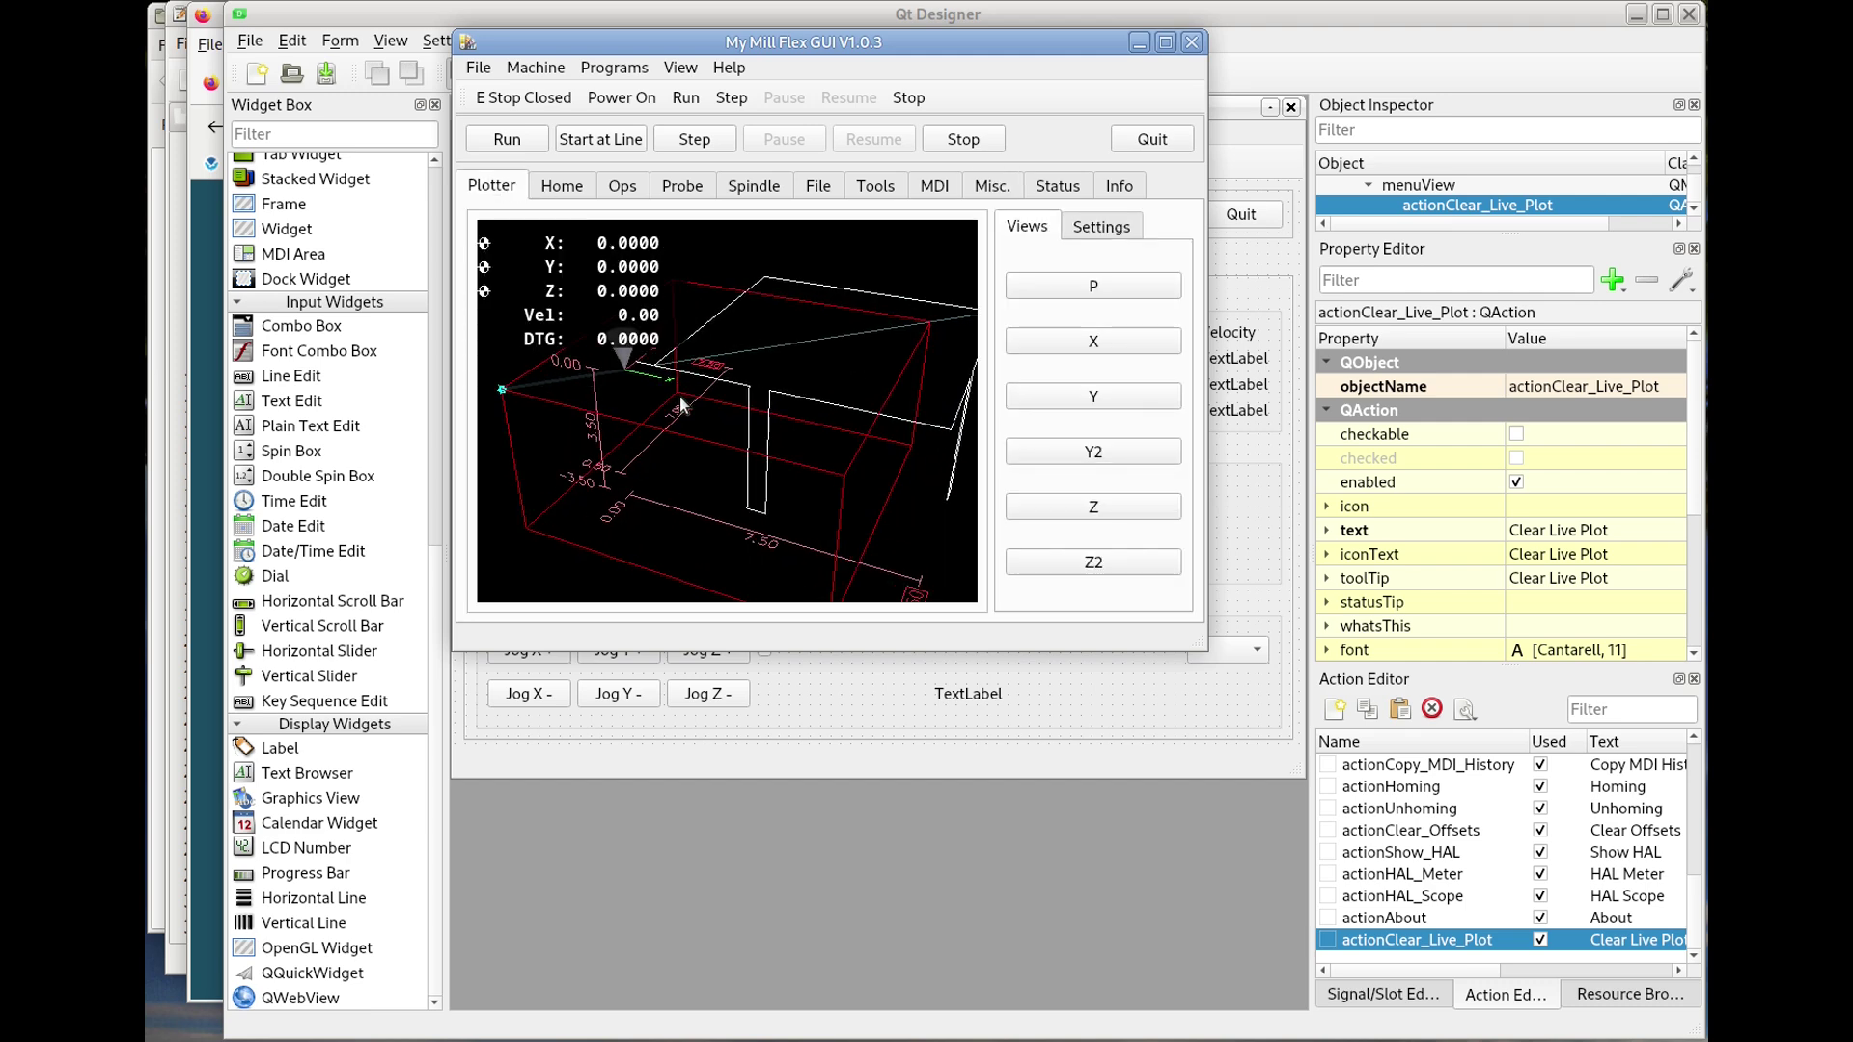
middle_click_drag(668, 402, 836, 462)
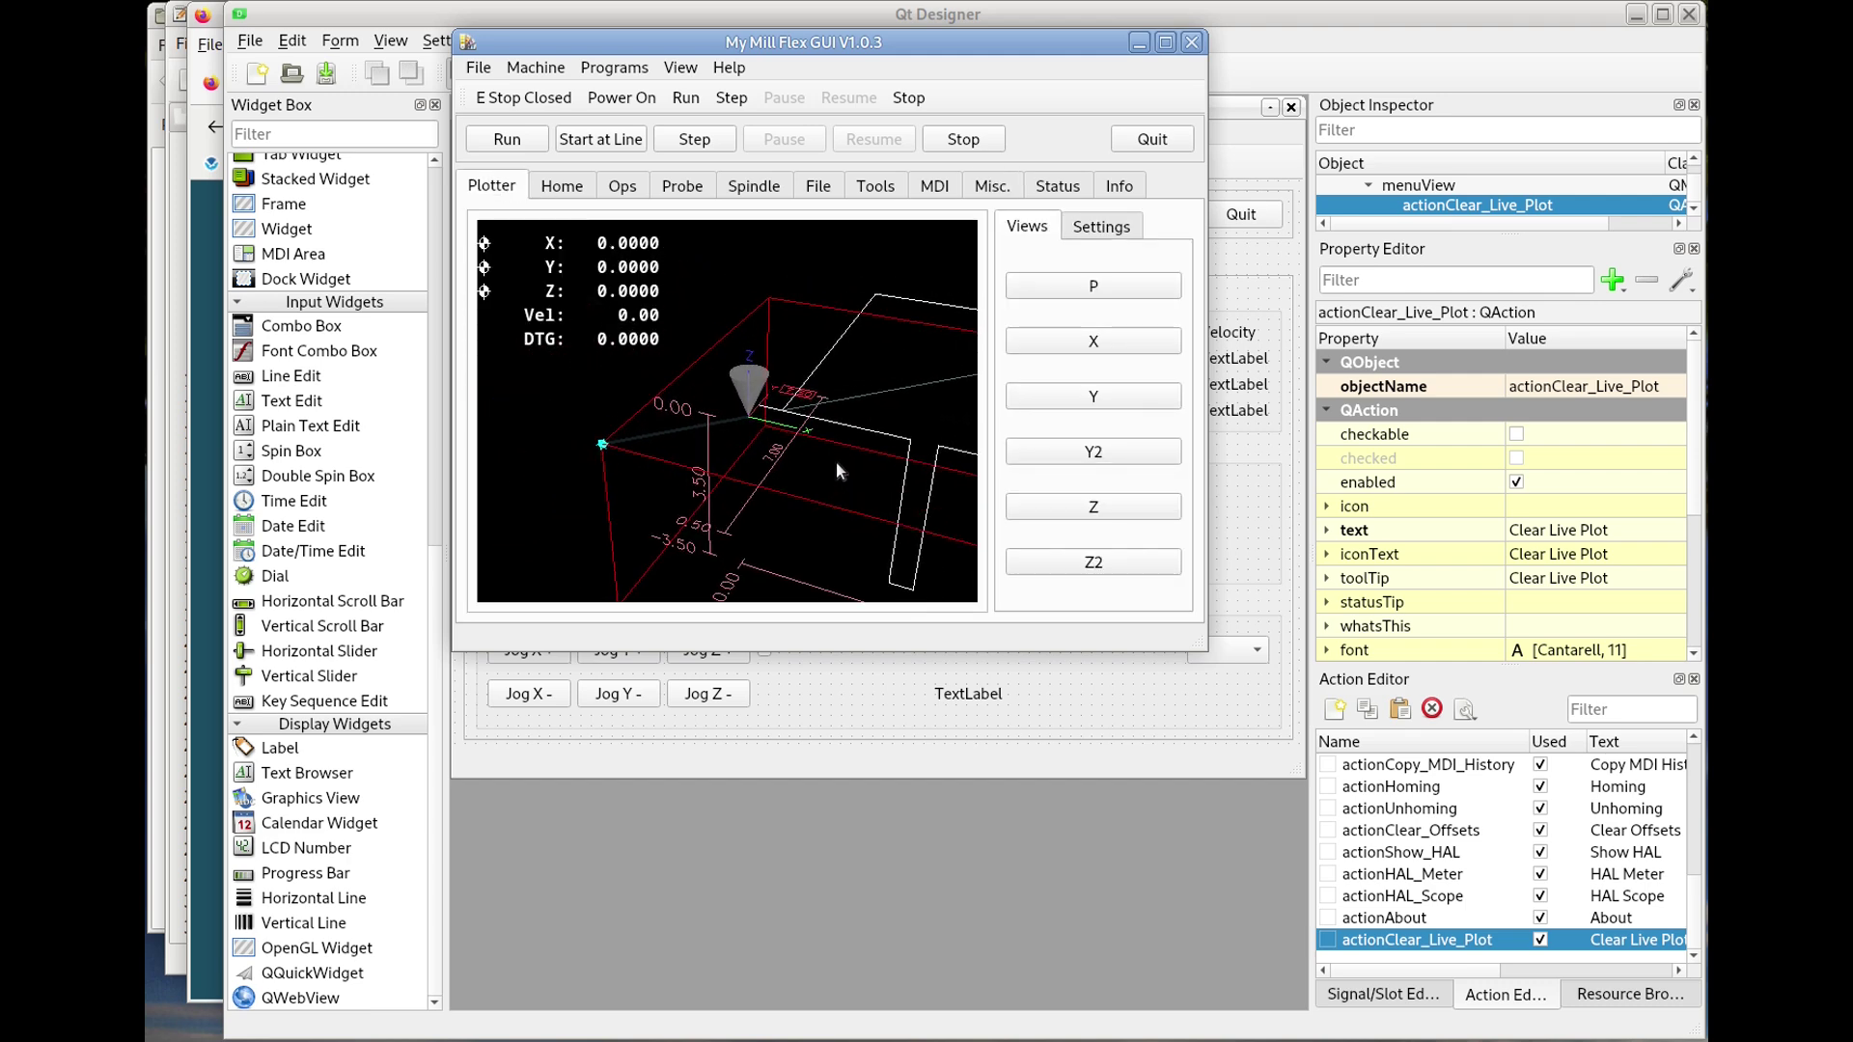
- Set the bolt circle's X Start and Y Start to 0 and its Holes to 6
left_click(623, 188)
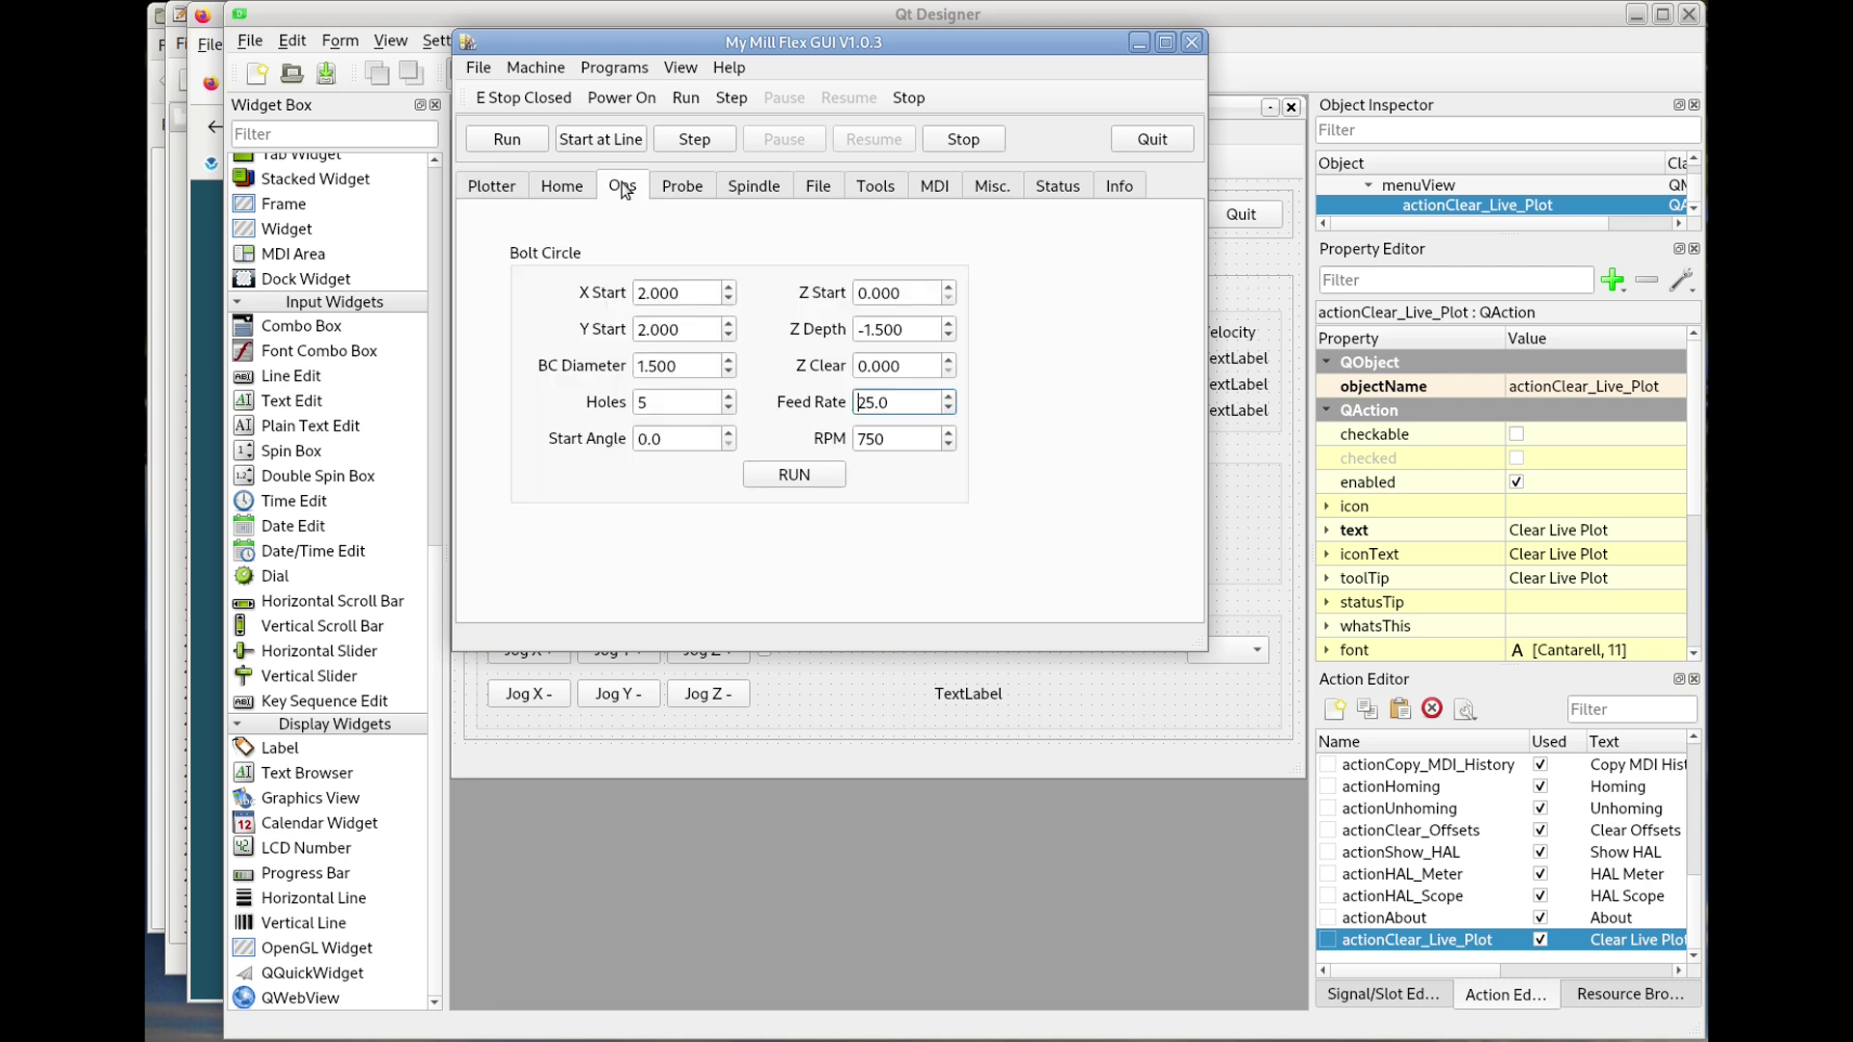
left_click_drag(699, 291, 634, 334)
type("0")
key("Return")
type("0")
key("Return")
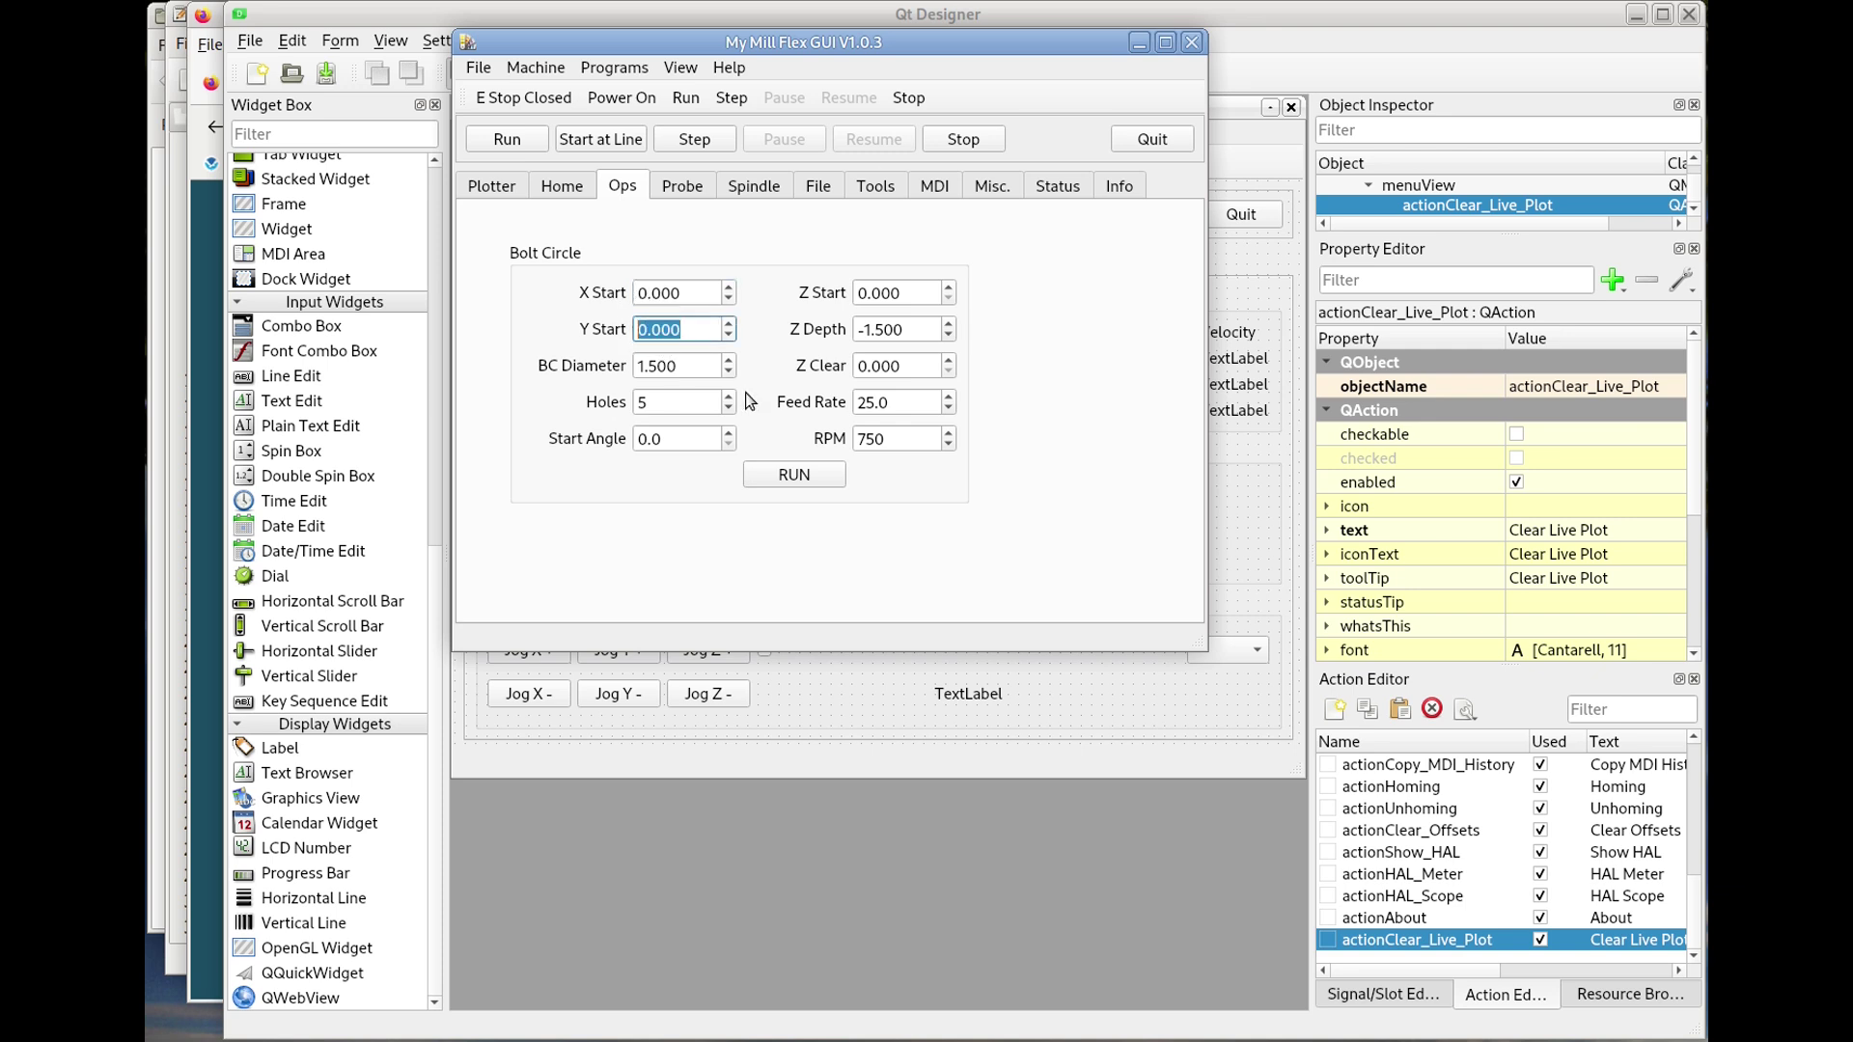
left_click_drag(676, 404, 626, 403)
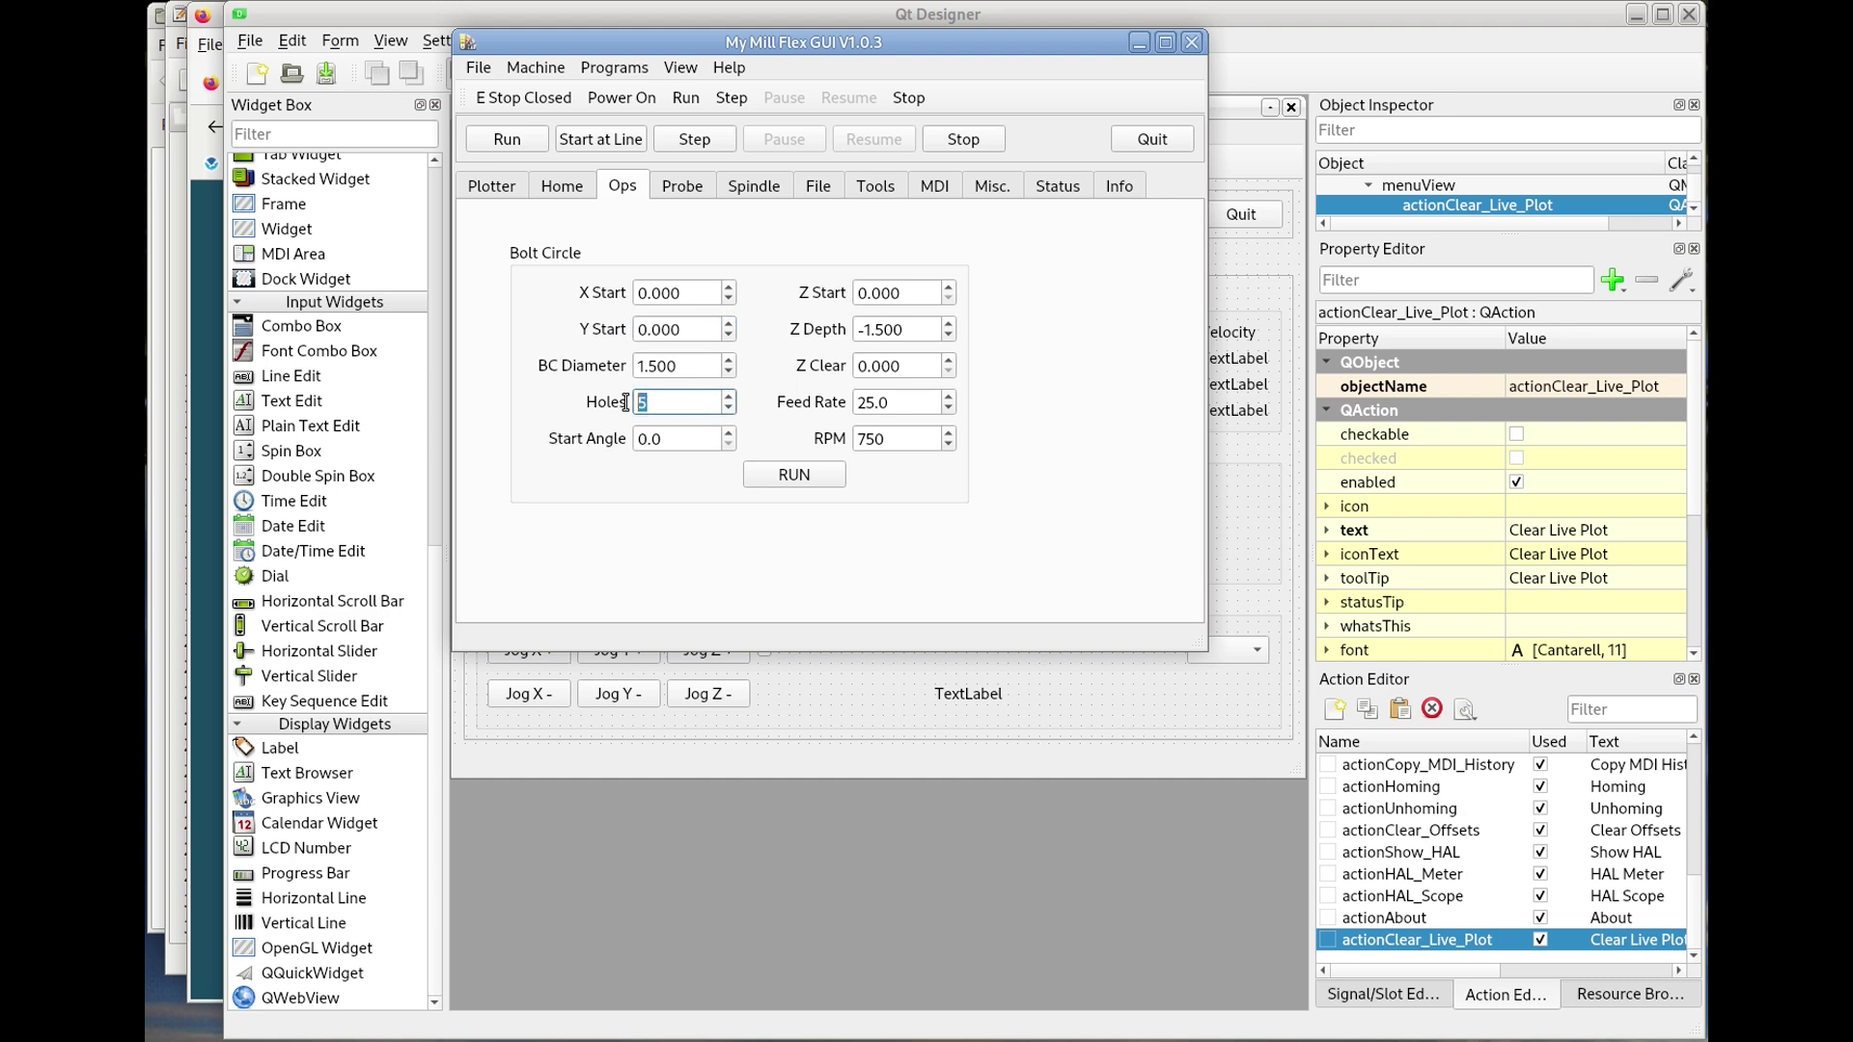
type("6")
left_click(688, 439)
- Run the bolt circle operation, watch its toolpath in the plotter, and clear the live plot when it finishes
left_click(797, 480)
left_click(777, 476)
left_click(495, 186)
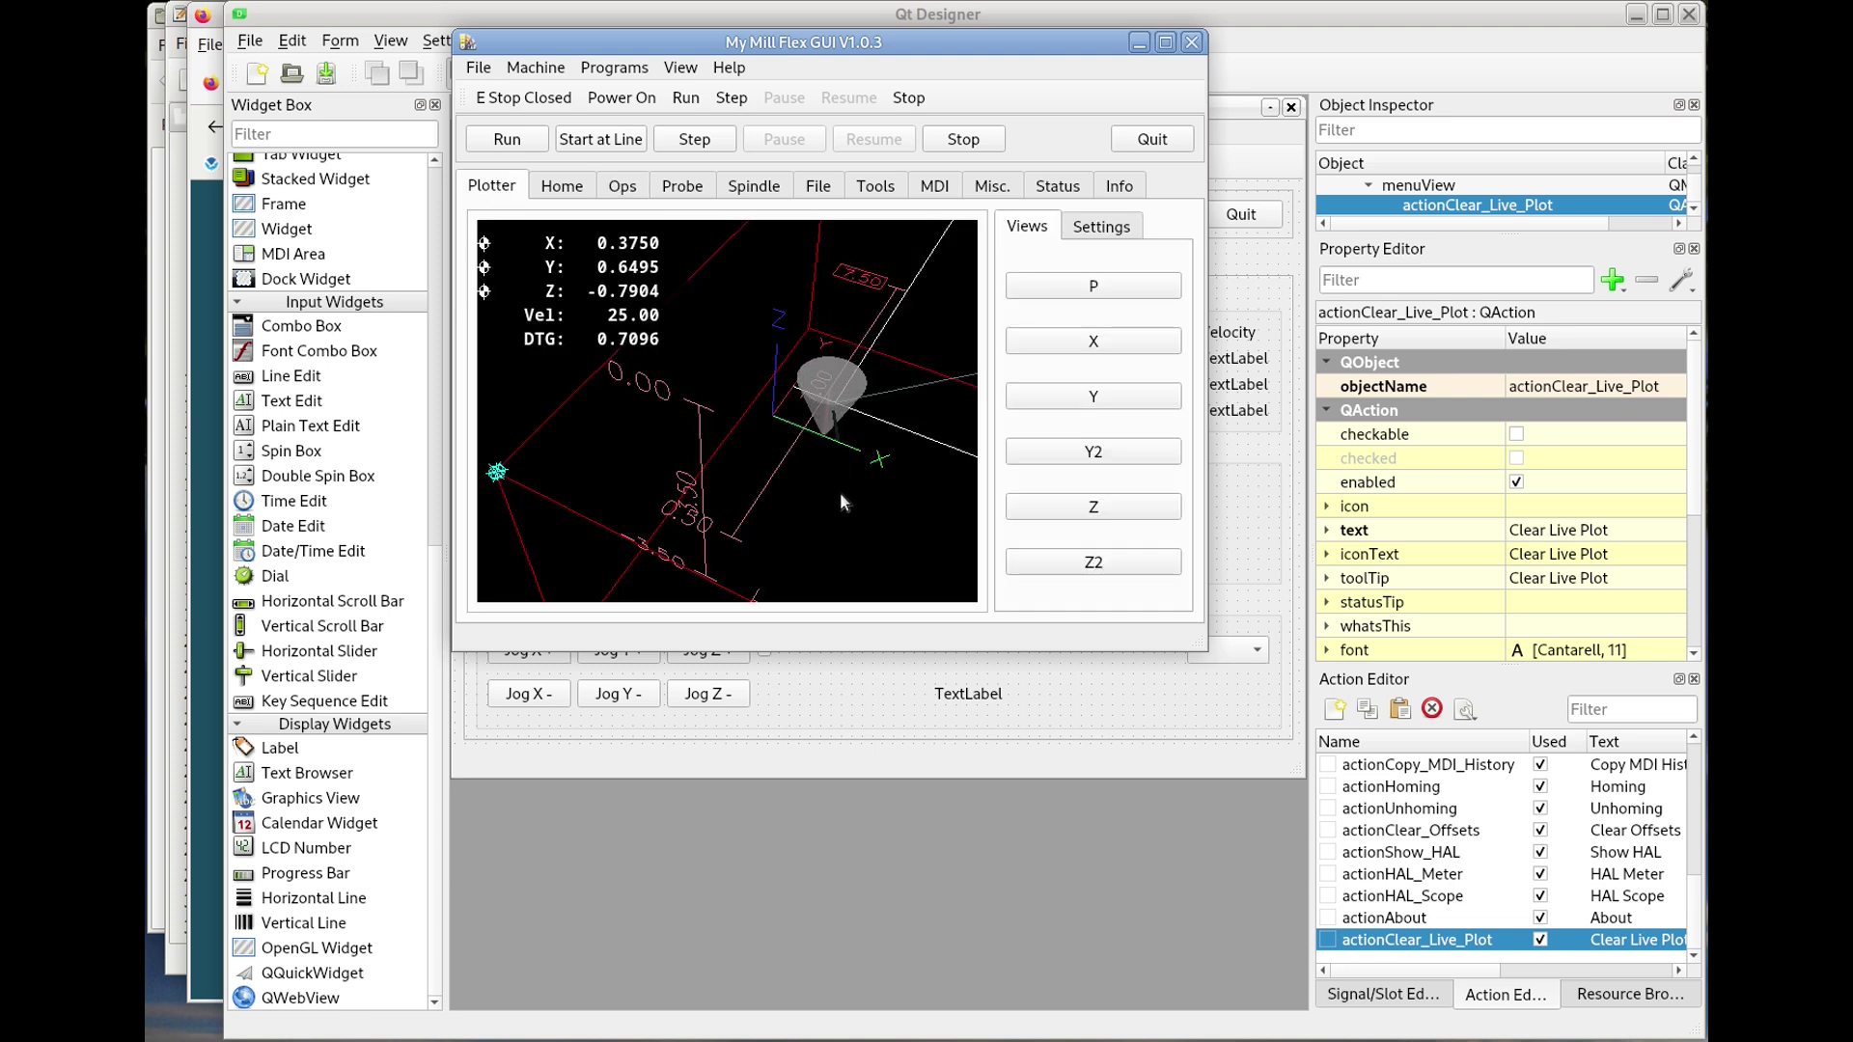
scroll(872, 497, "up", 1)
scroll(873, 496, "down", 2)
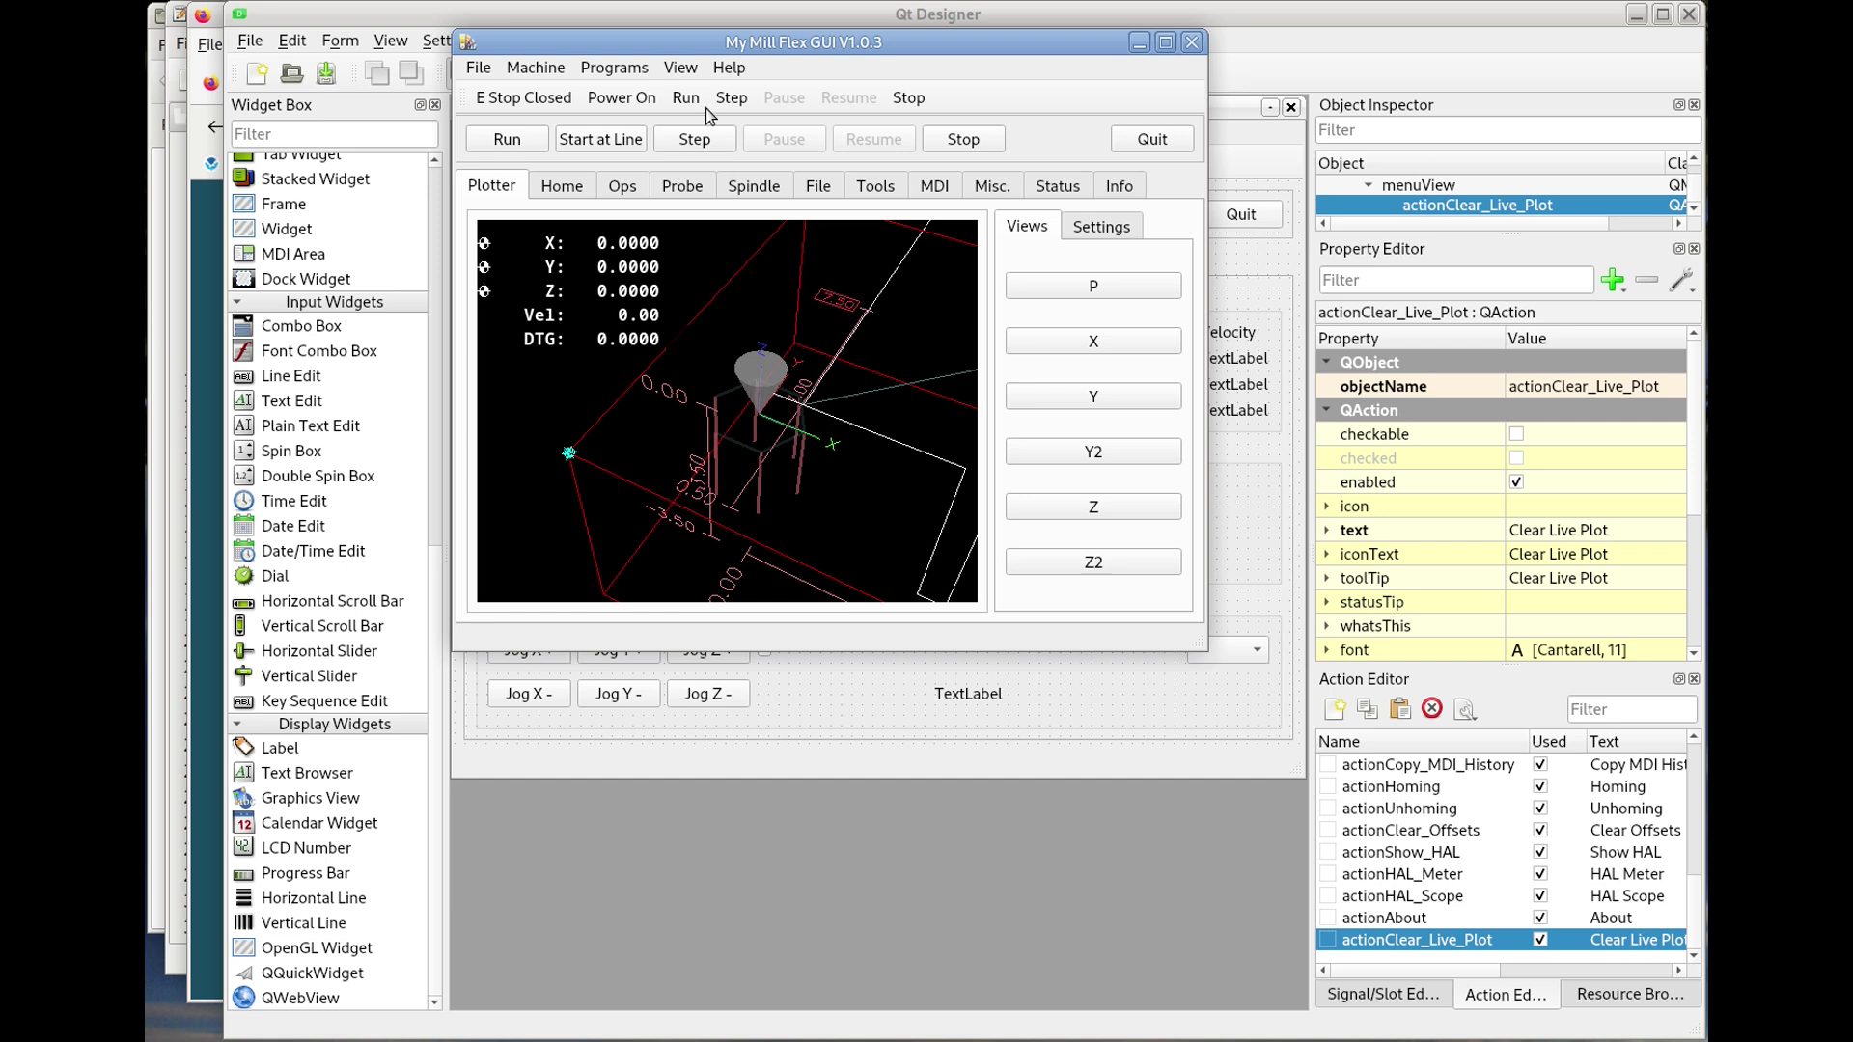
left_click(681, 70)
left_click(739, 92)
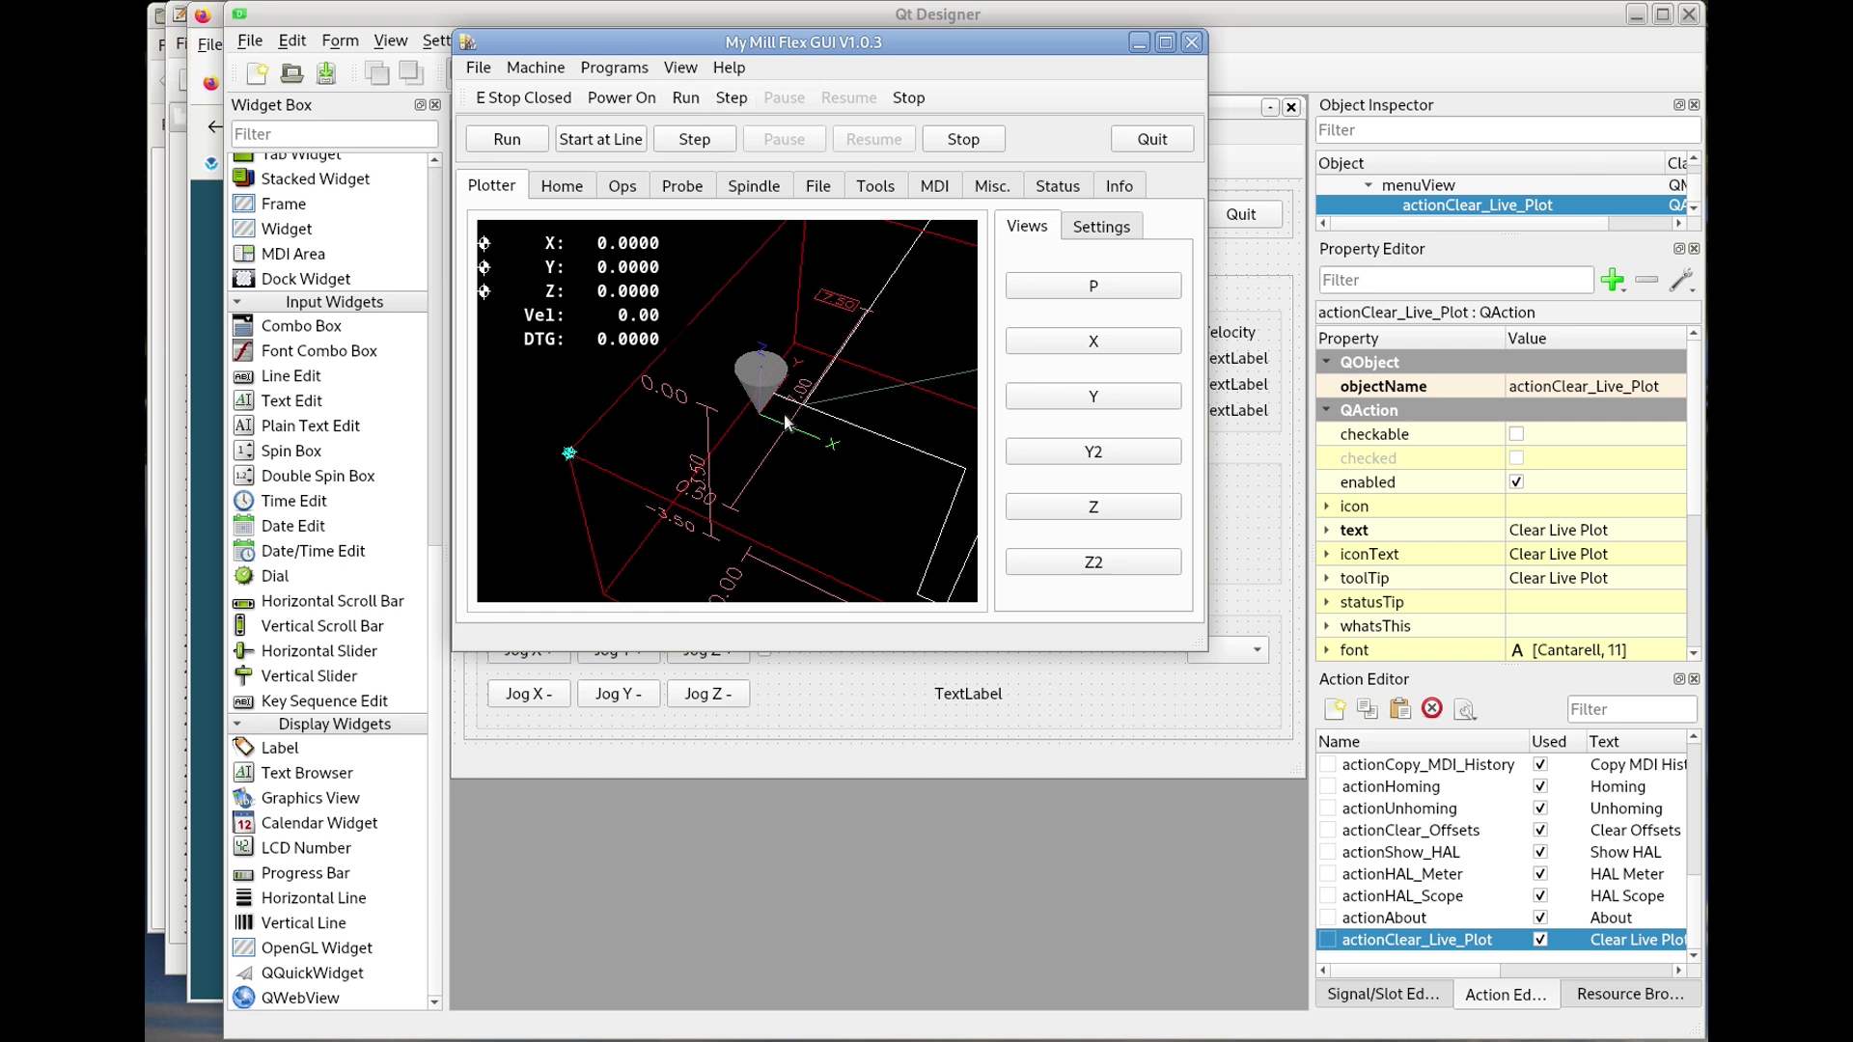